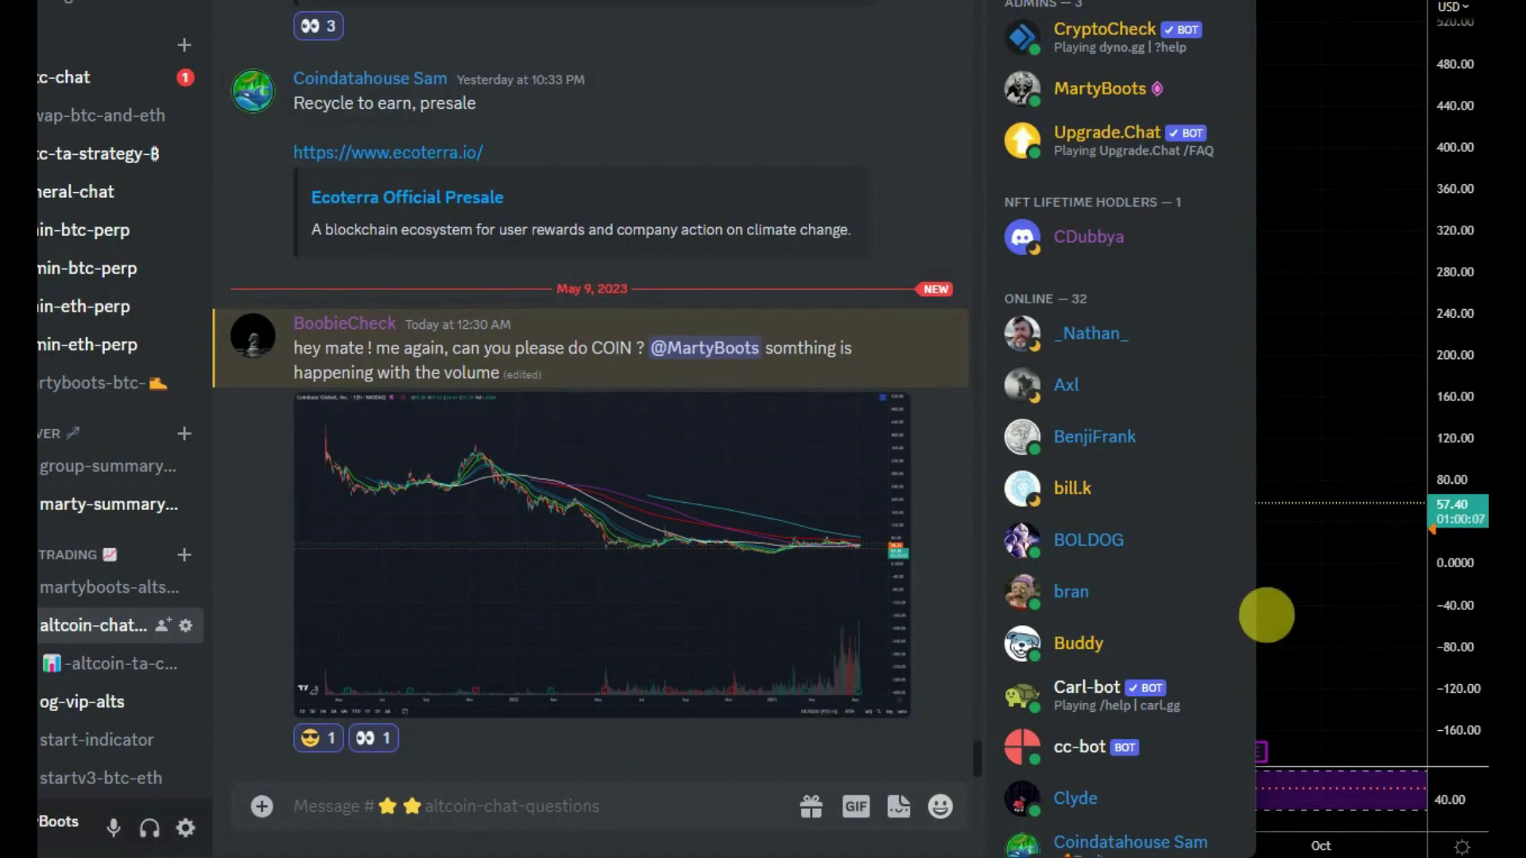
Draw a horizontal ray across the volume bars of the 12-hour Coinbase chart at -76.48, starting from 8 July 2021.
click(1294, 624)
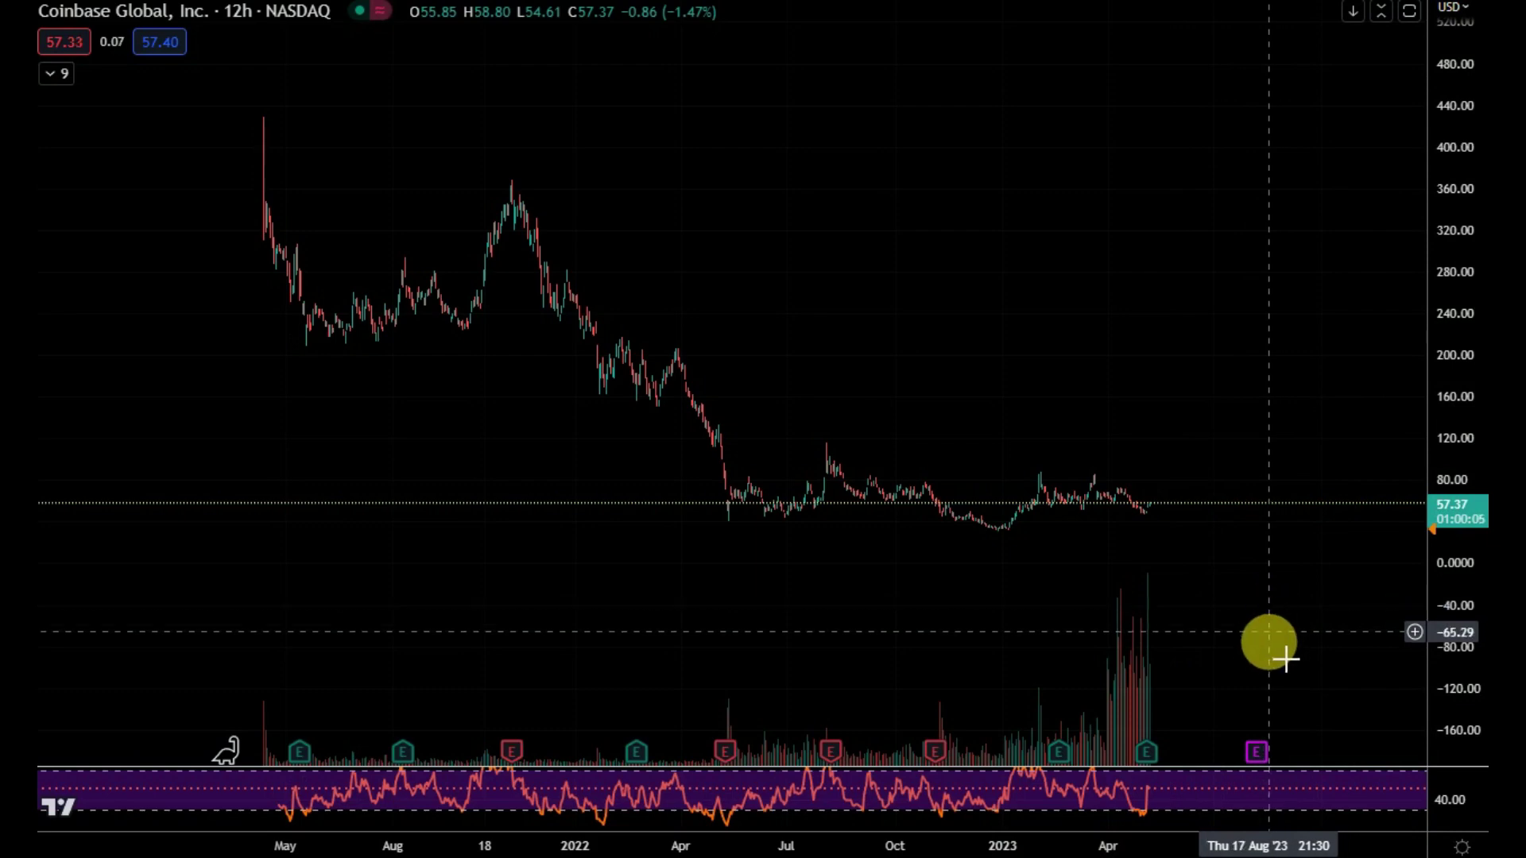
drag(1438, 685, 1419, 527)
drag(1304, 619, 1335, 482)
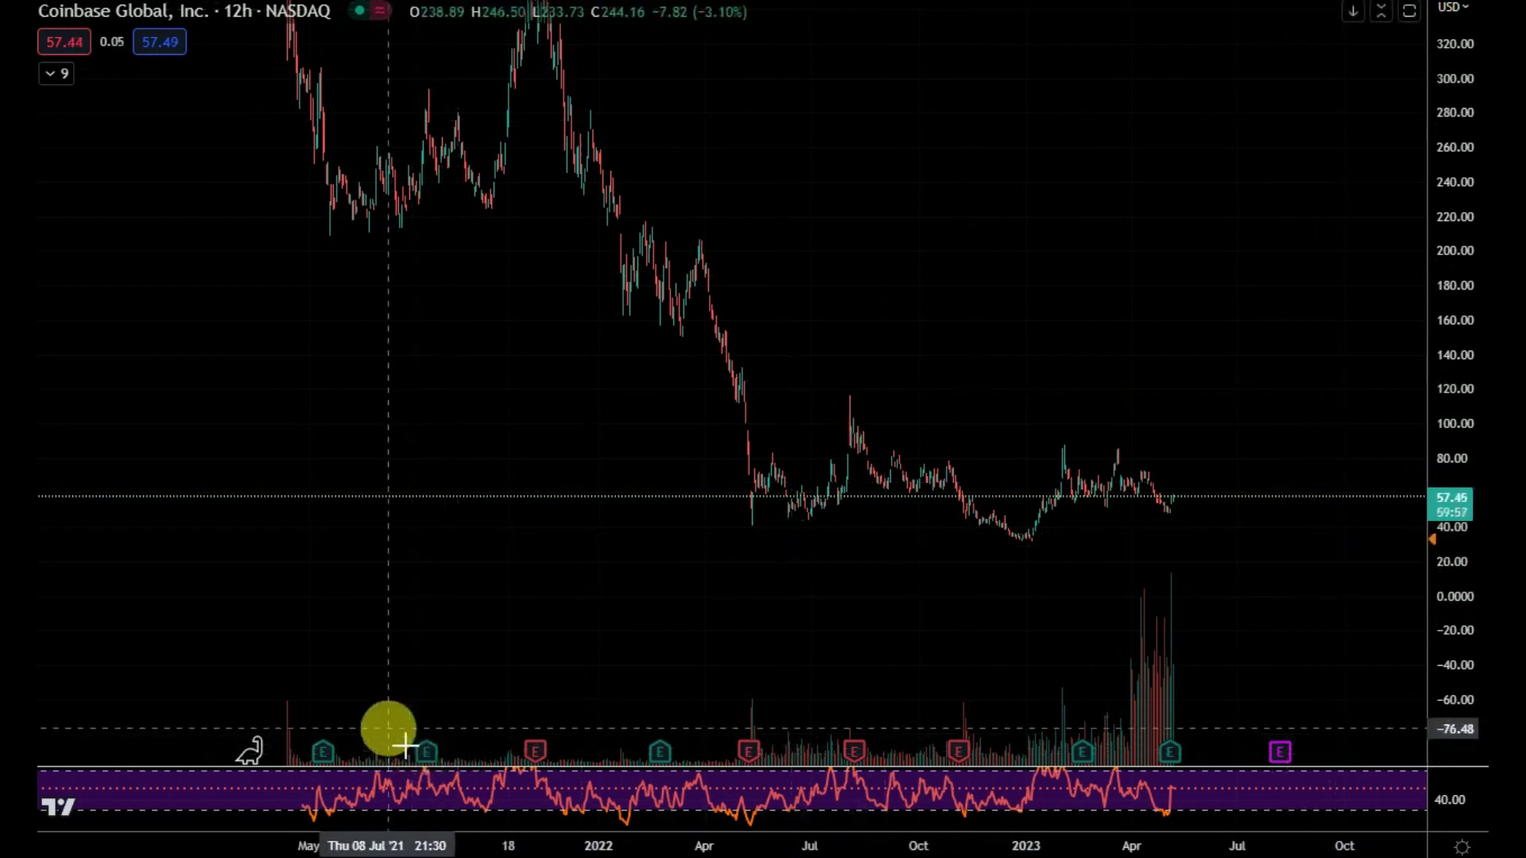
click(389, 729)
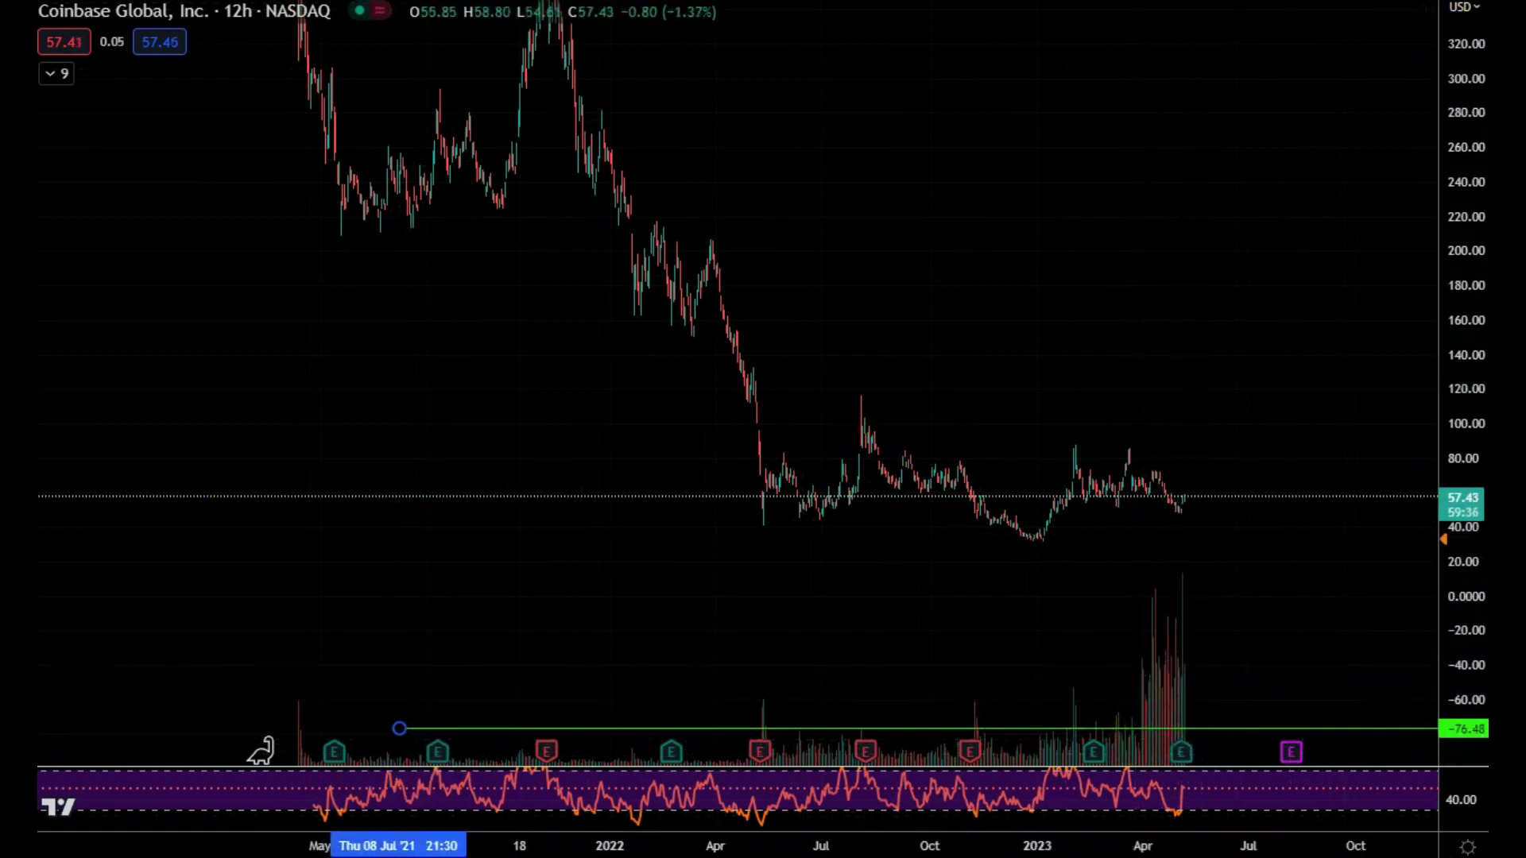
Recheck the COIN volume request in the Discord chat, then view the chart on the 1-day, 2-day and 3-day timeframes.
key(alt+Tab)
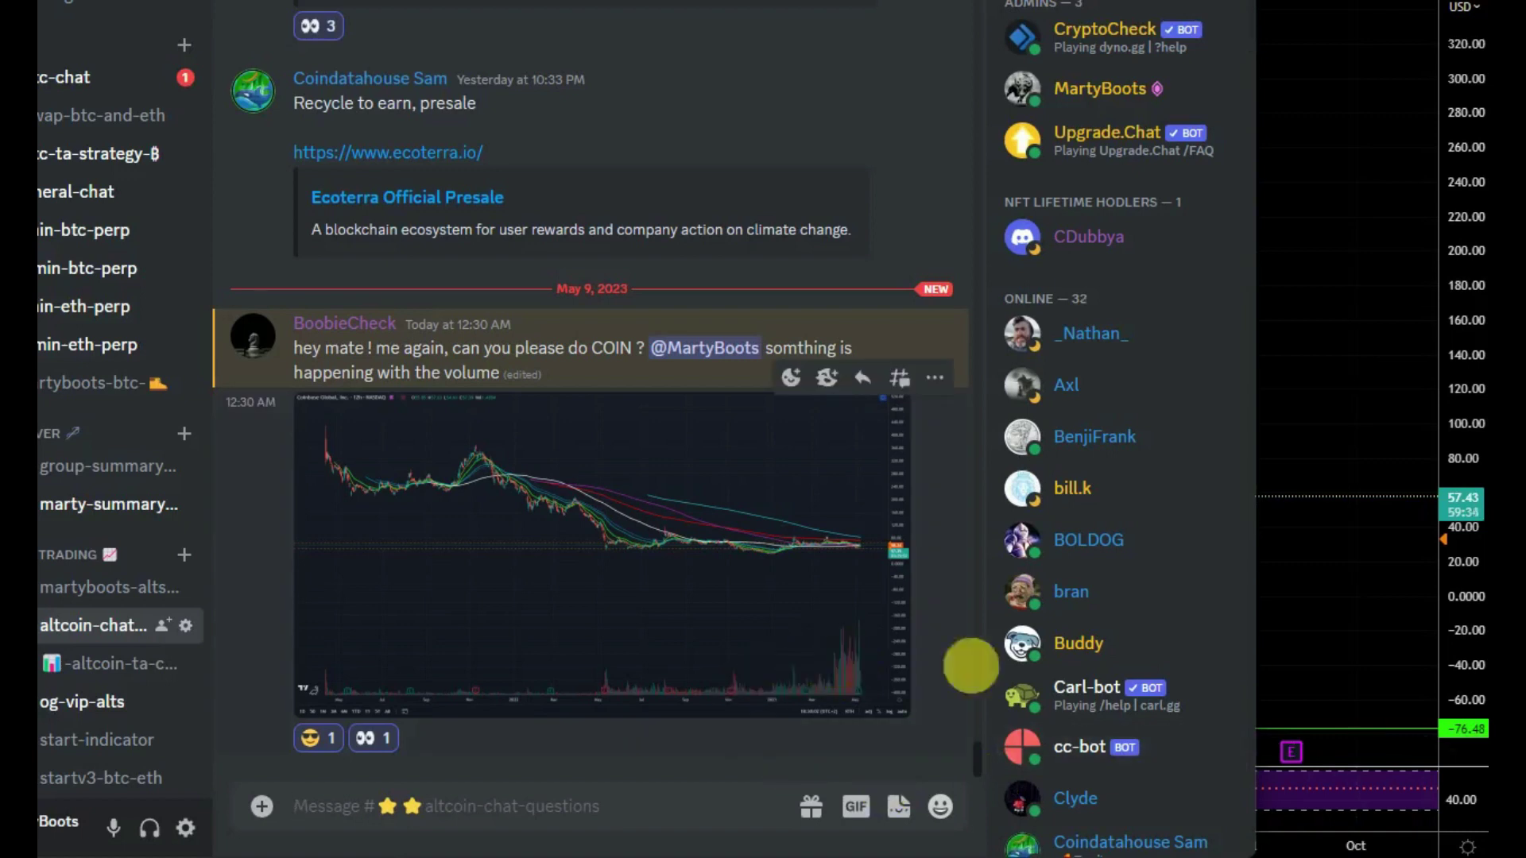
click(1279, 610)
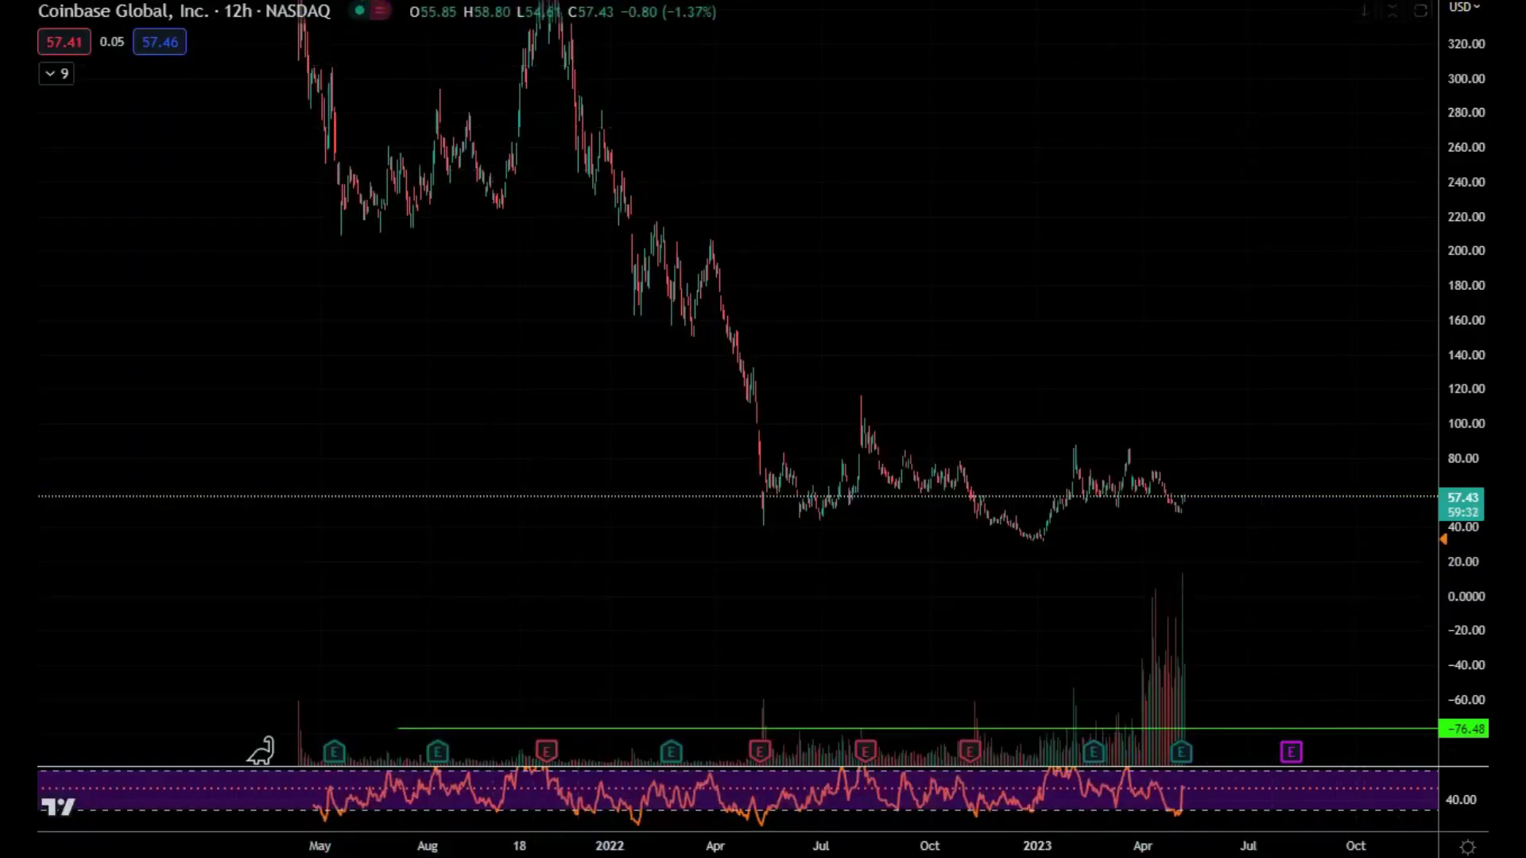
text(1D)
key(Return)
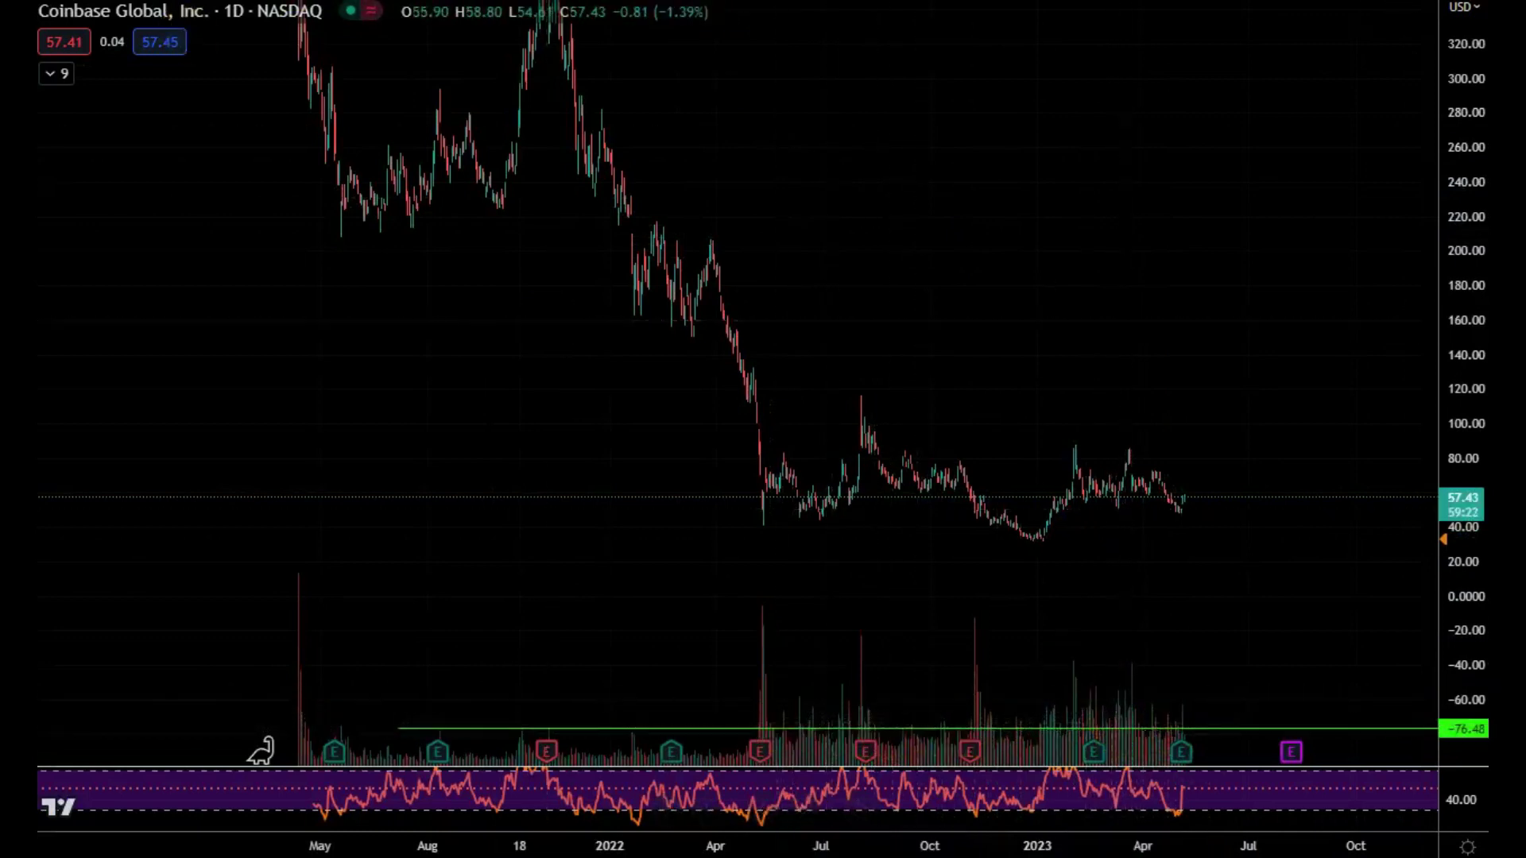
click(375, 1)
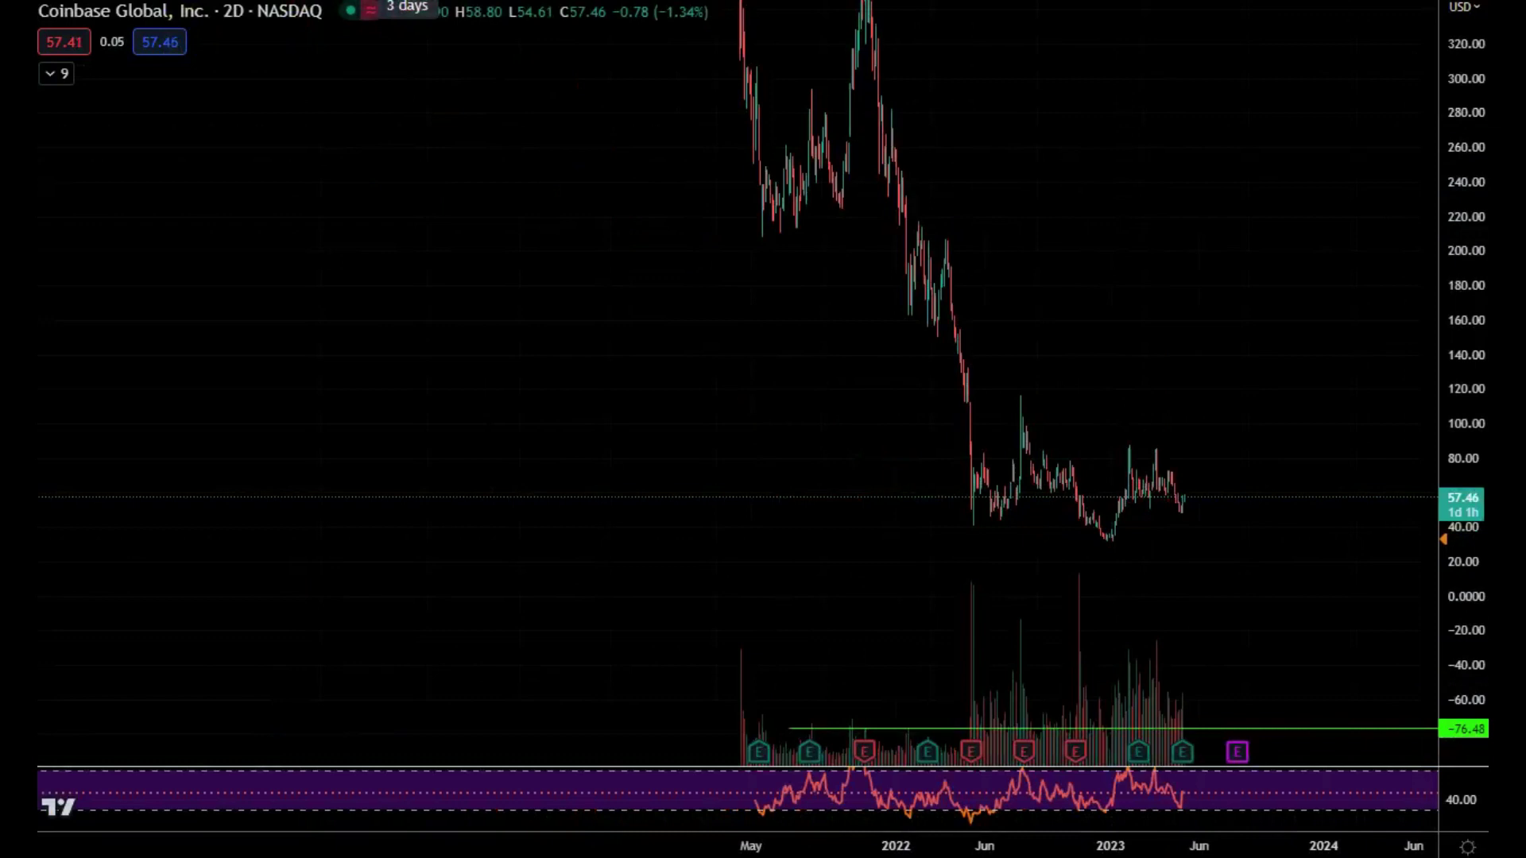
click(406, 1)
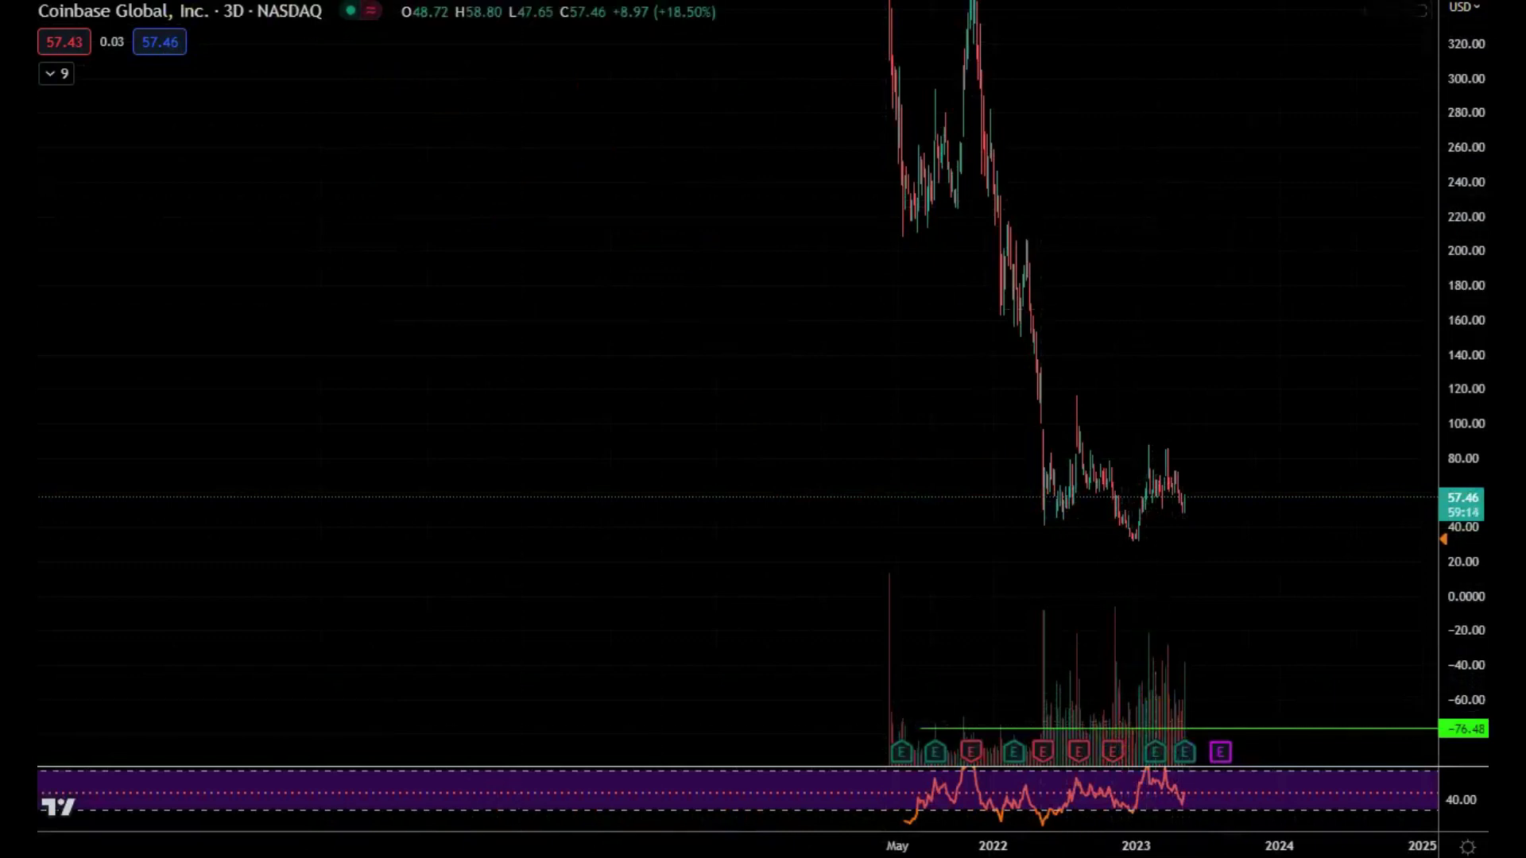
Set the chart to the 4-hour timeframe and lower the horizontal ray across the volume bars to -87.55.
text(4h)
key(Return)
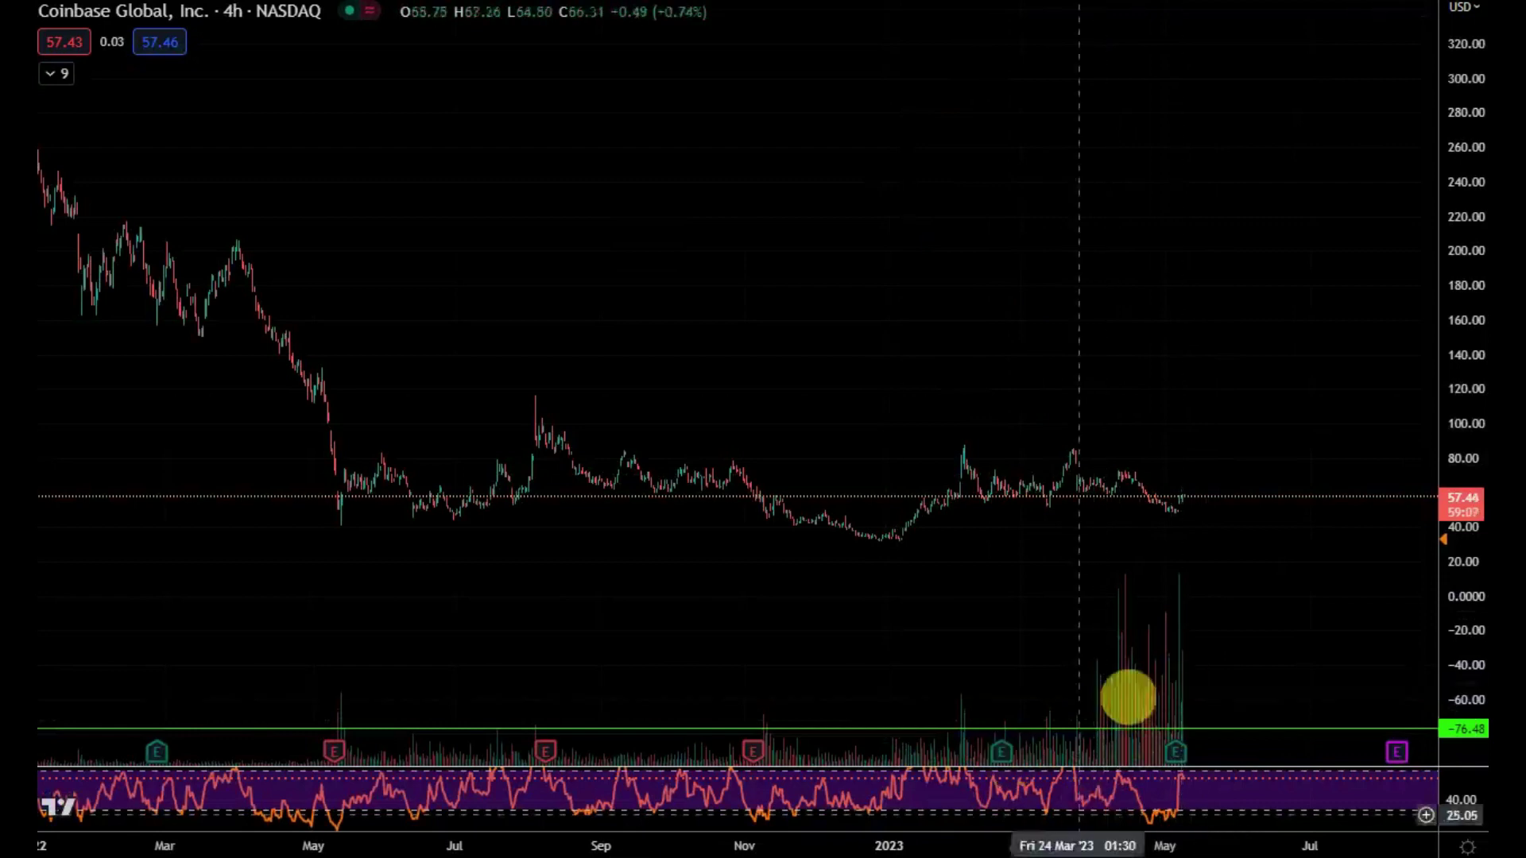
drag(1243, 695, 1346, 664)
right_click(1345, 664)
click(1062, 617)
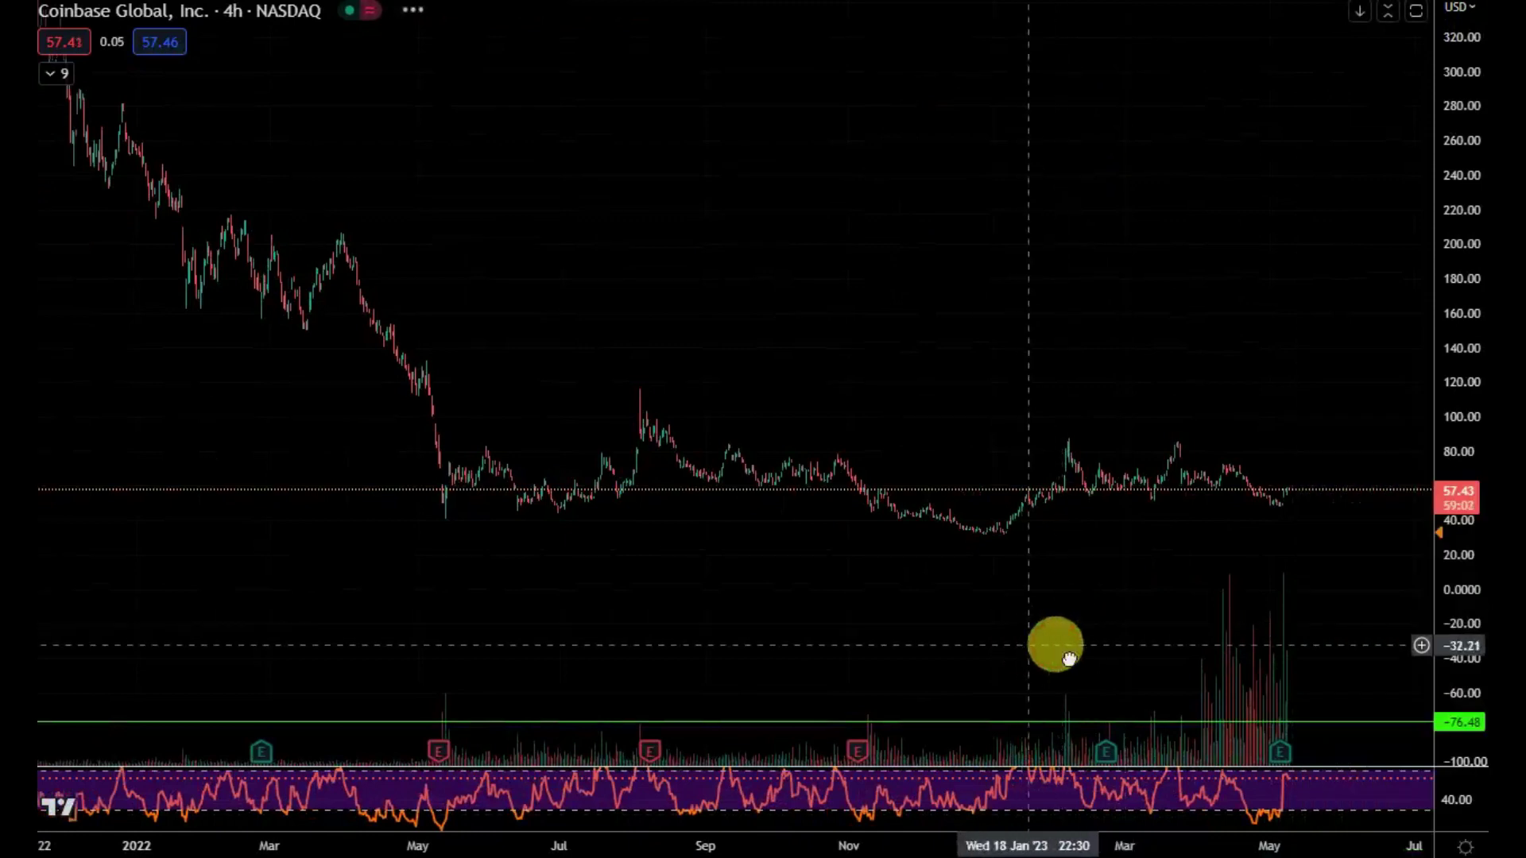
scroll(1065, 642, left, 2)
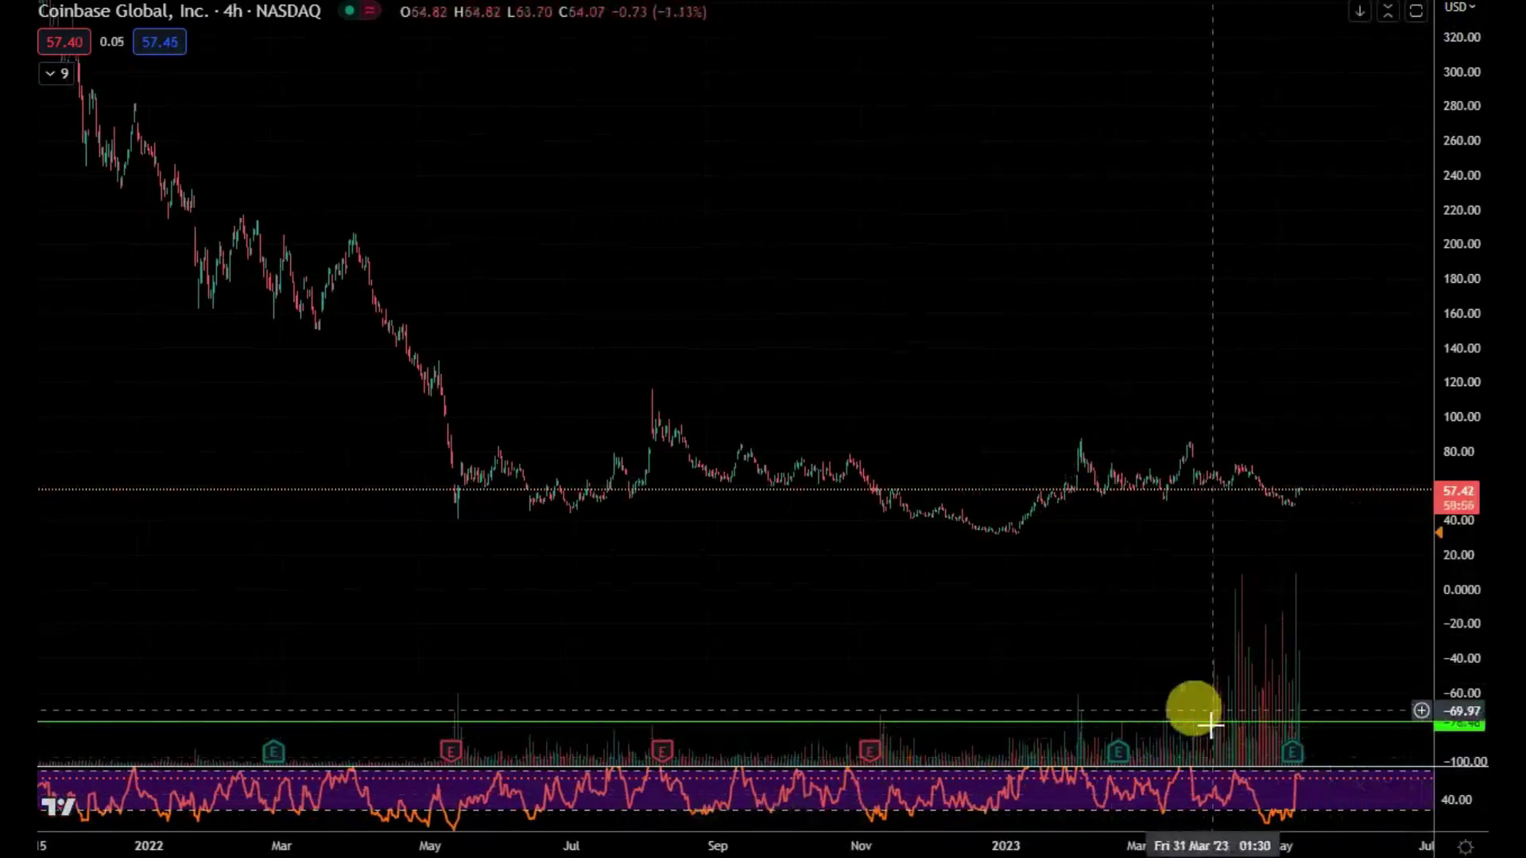
drag(1177, 723, 1164, 741)
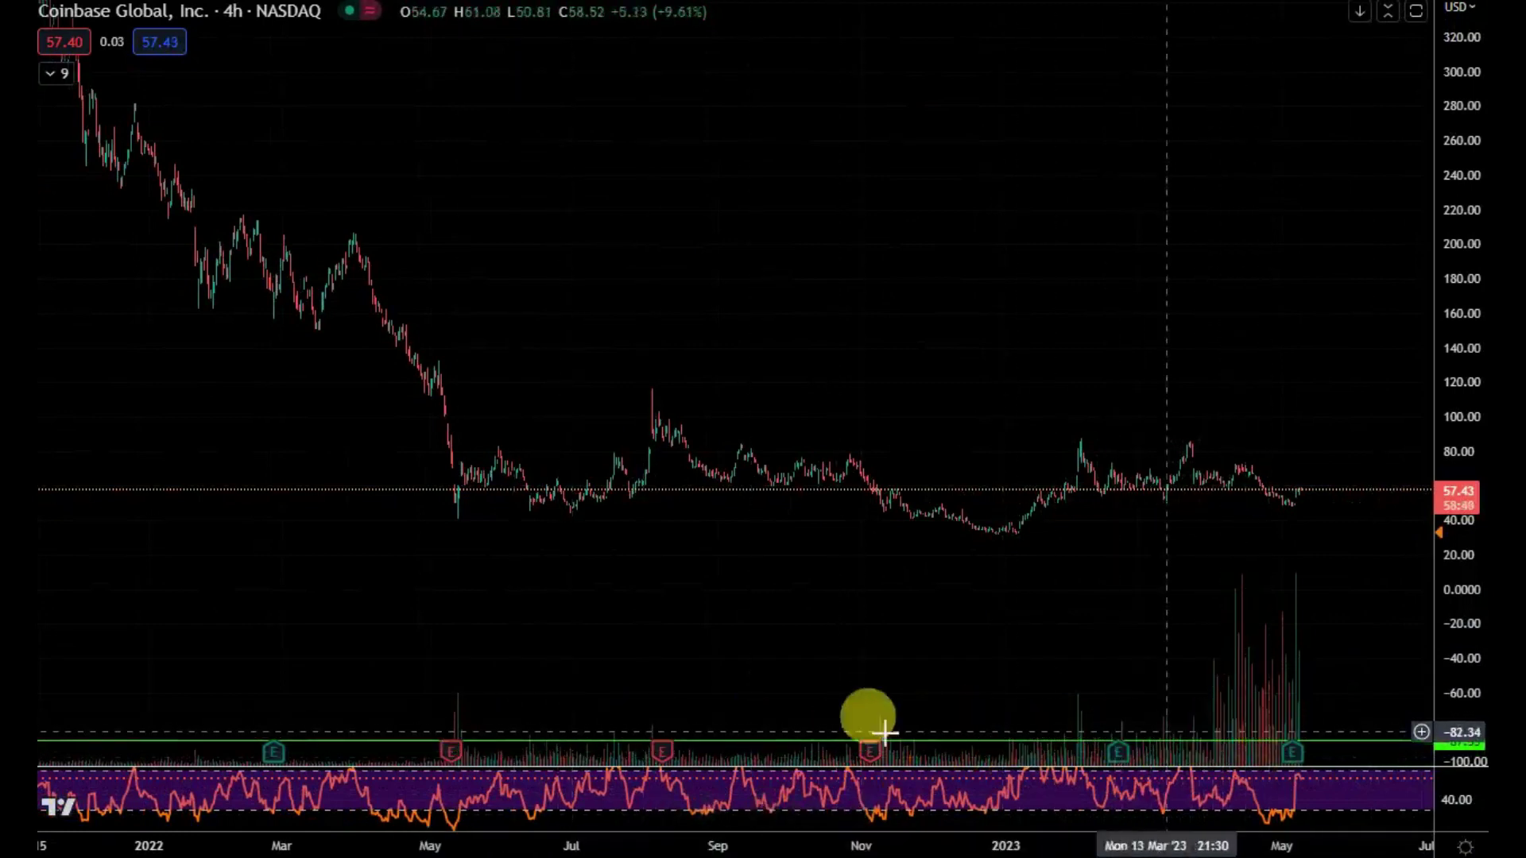
drag(794, 835, 1327, 840)
mouse_move(1457, 578)
mouse_down()
mouse_move(1448, 631)
mouse_move(1446, 585)
mouse_up()
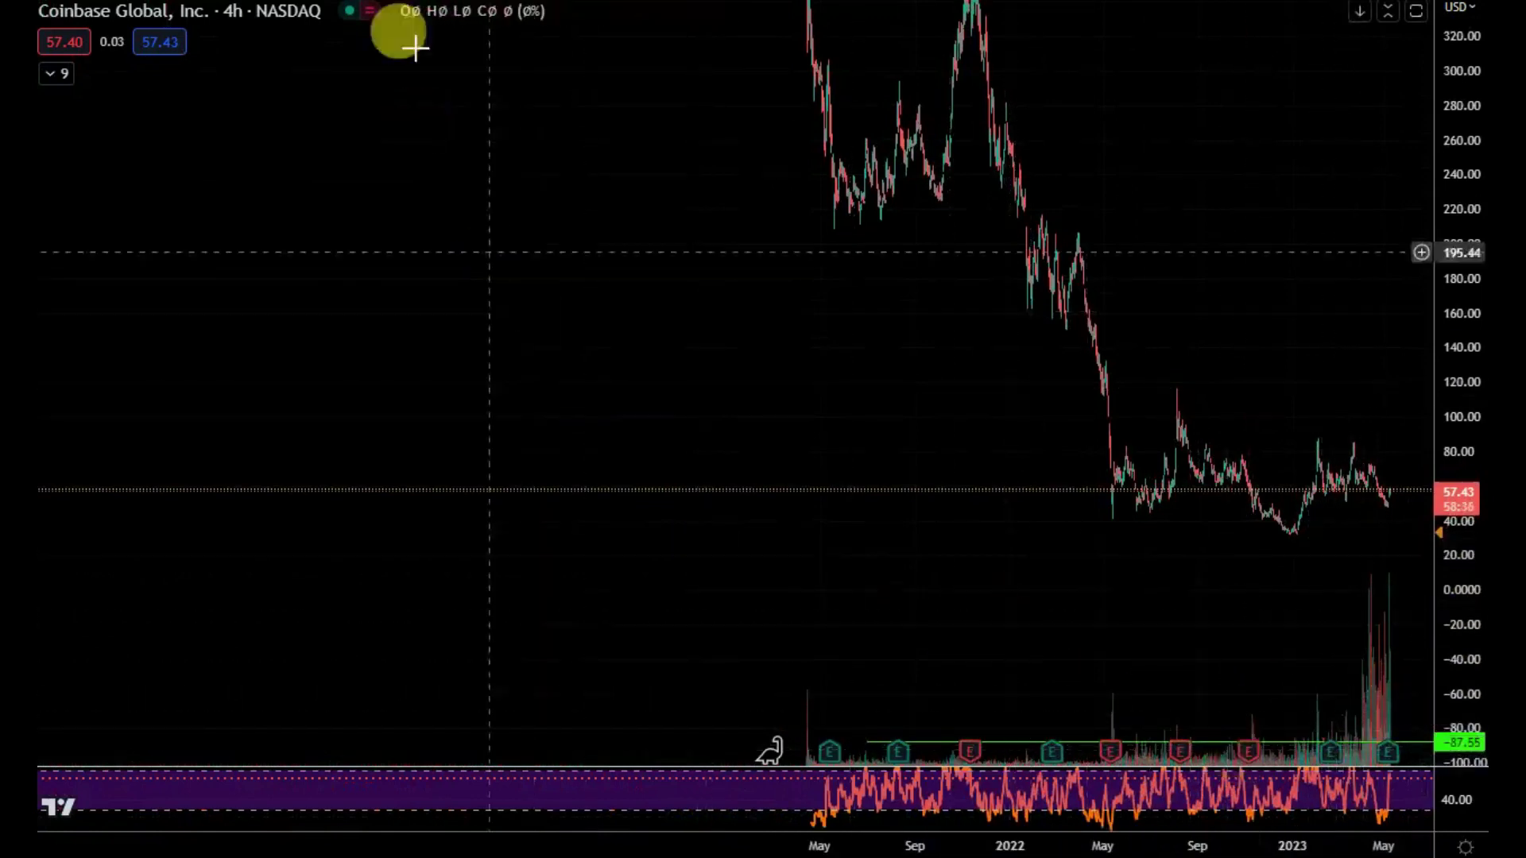
Compare the volume bars against the horizontal ray on the 1-day, 4-hour and 3-day timeframes.
key(1)
key(d)
key(Return)
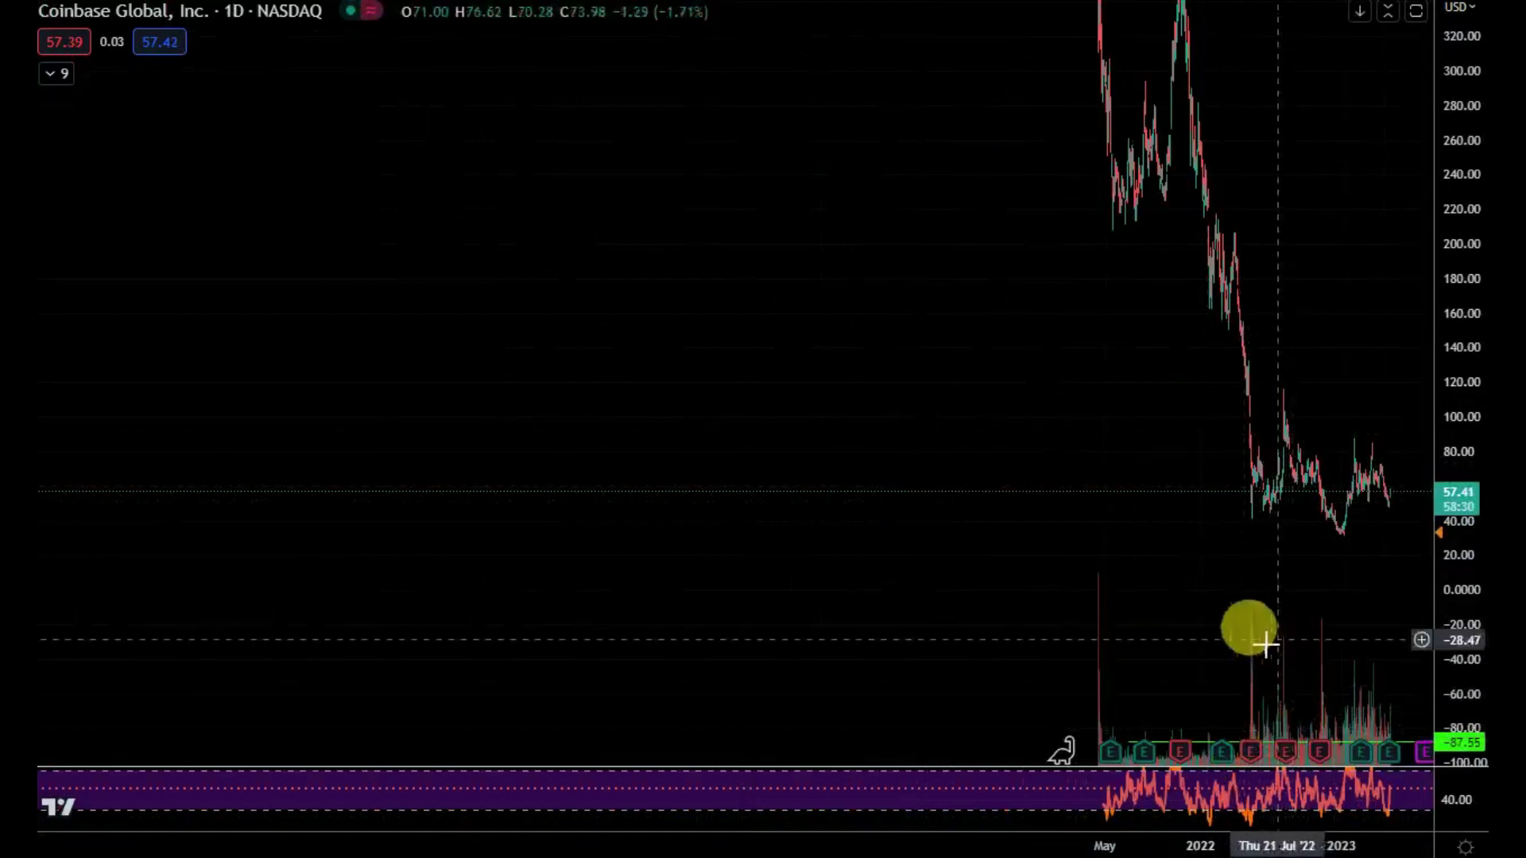
click(269, 3)
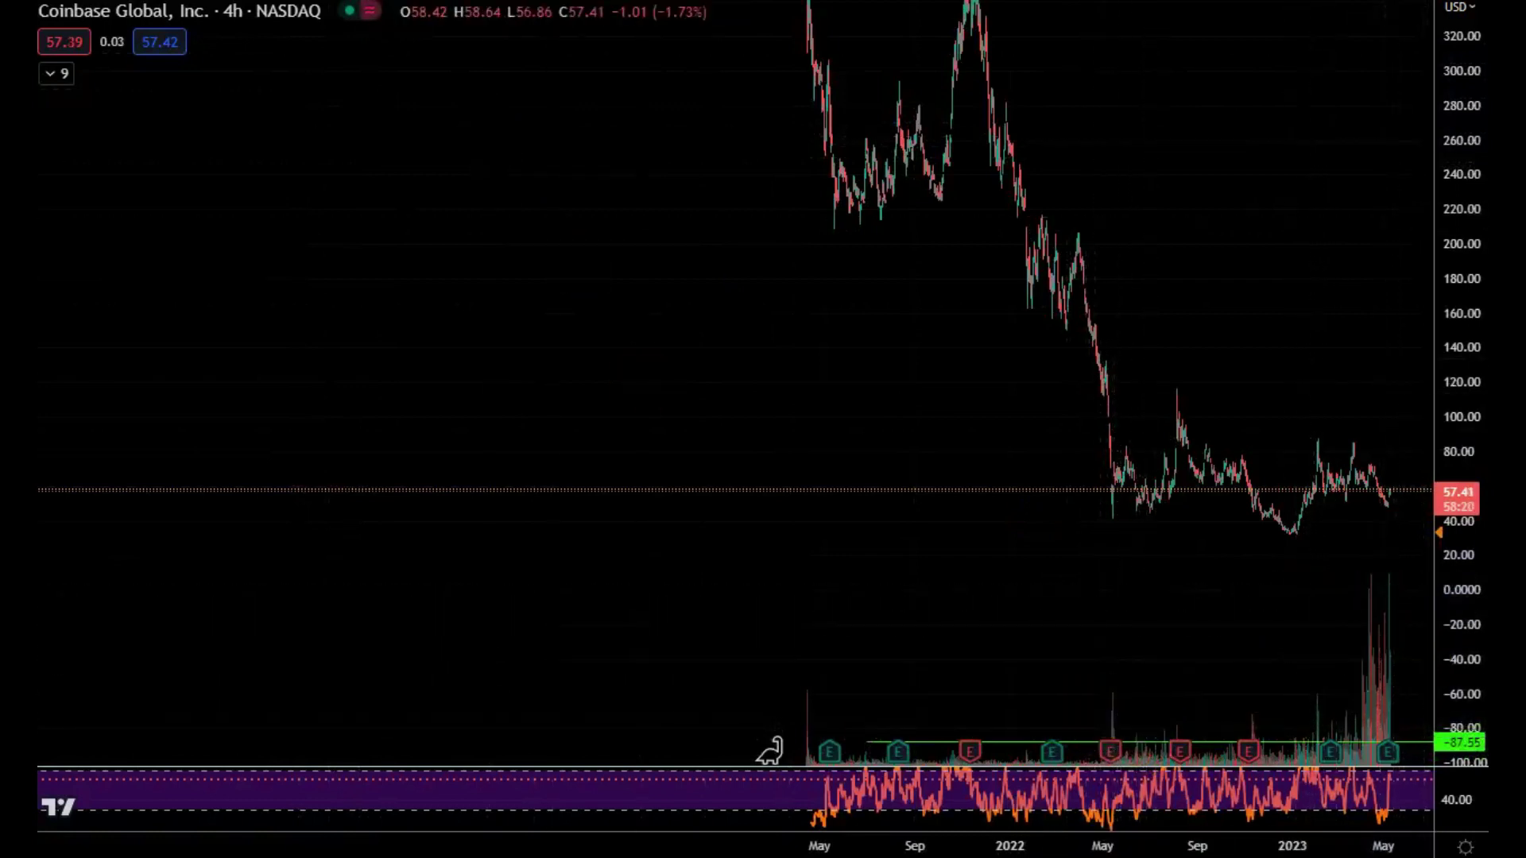
click(413, 8)
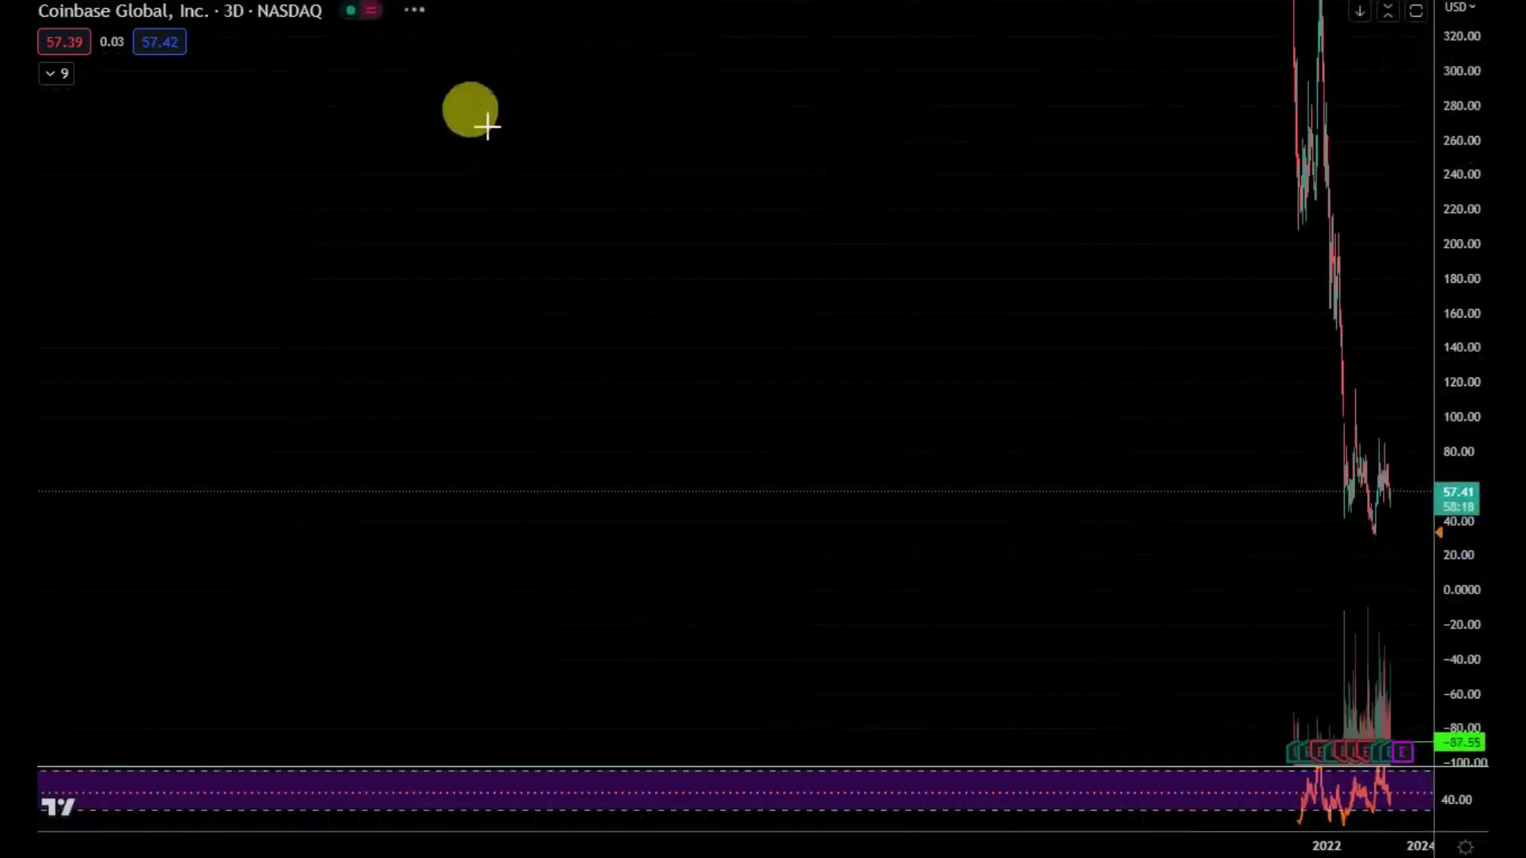
drag(1263, 847, 445, 827)
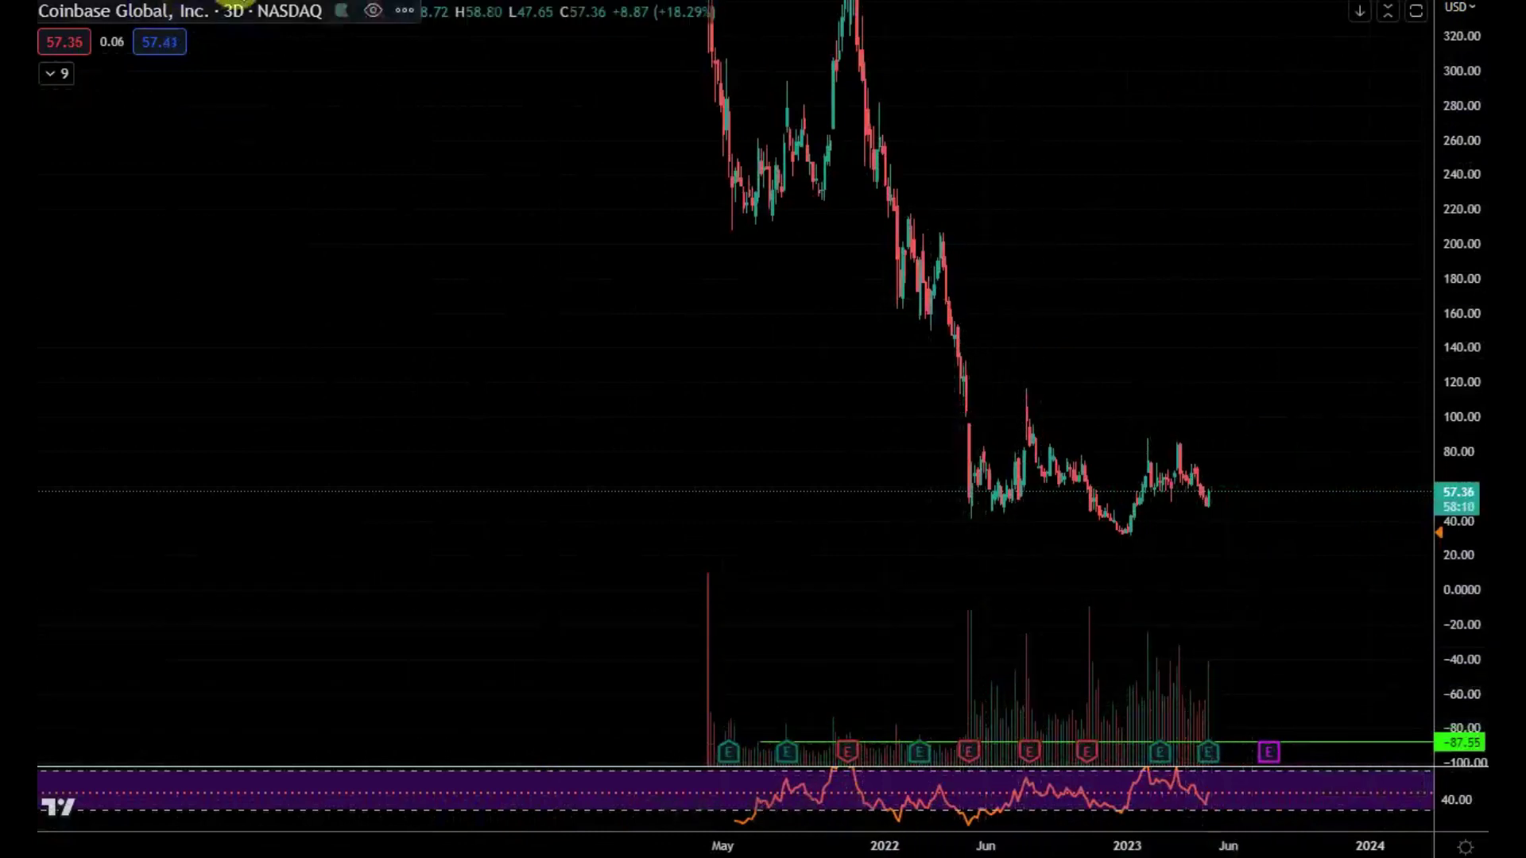
Set the chart to the 12-hour timeframe and remove the one drawing while keeping the indicators.
click(317, 3)
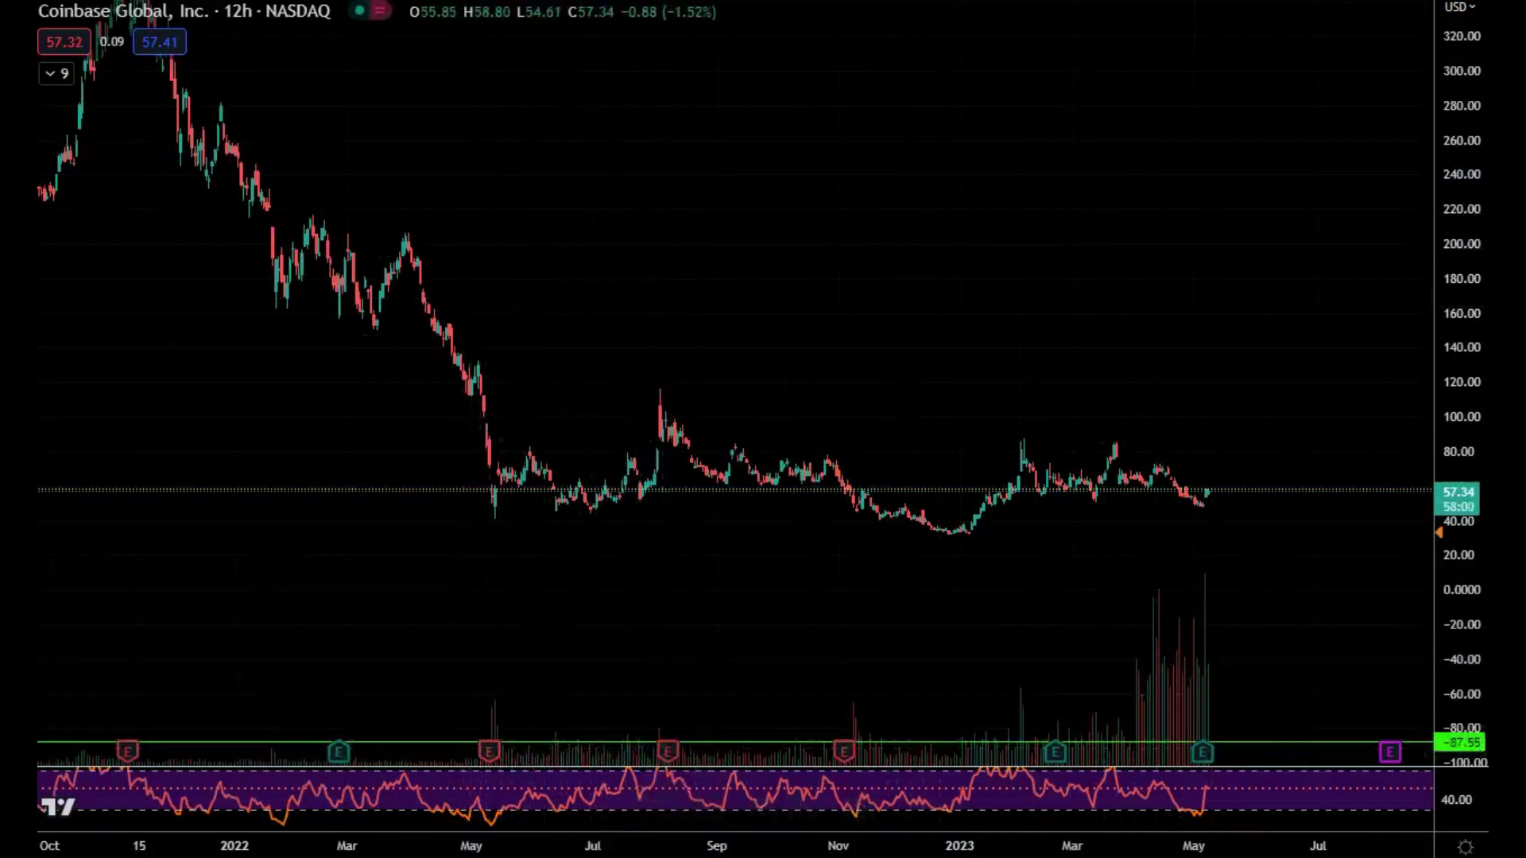
click(20, 707)
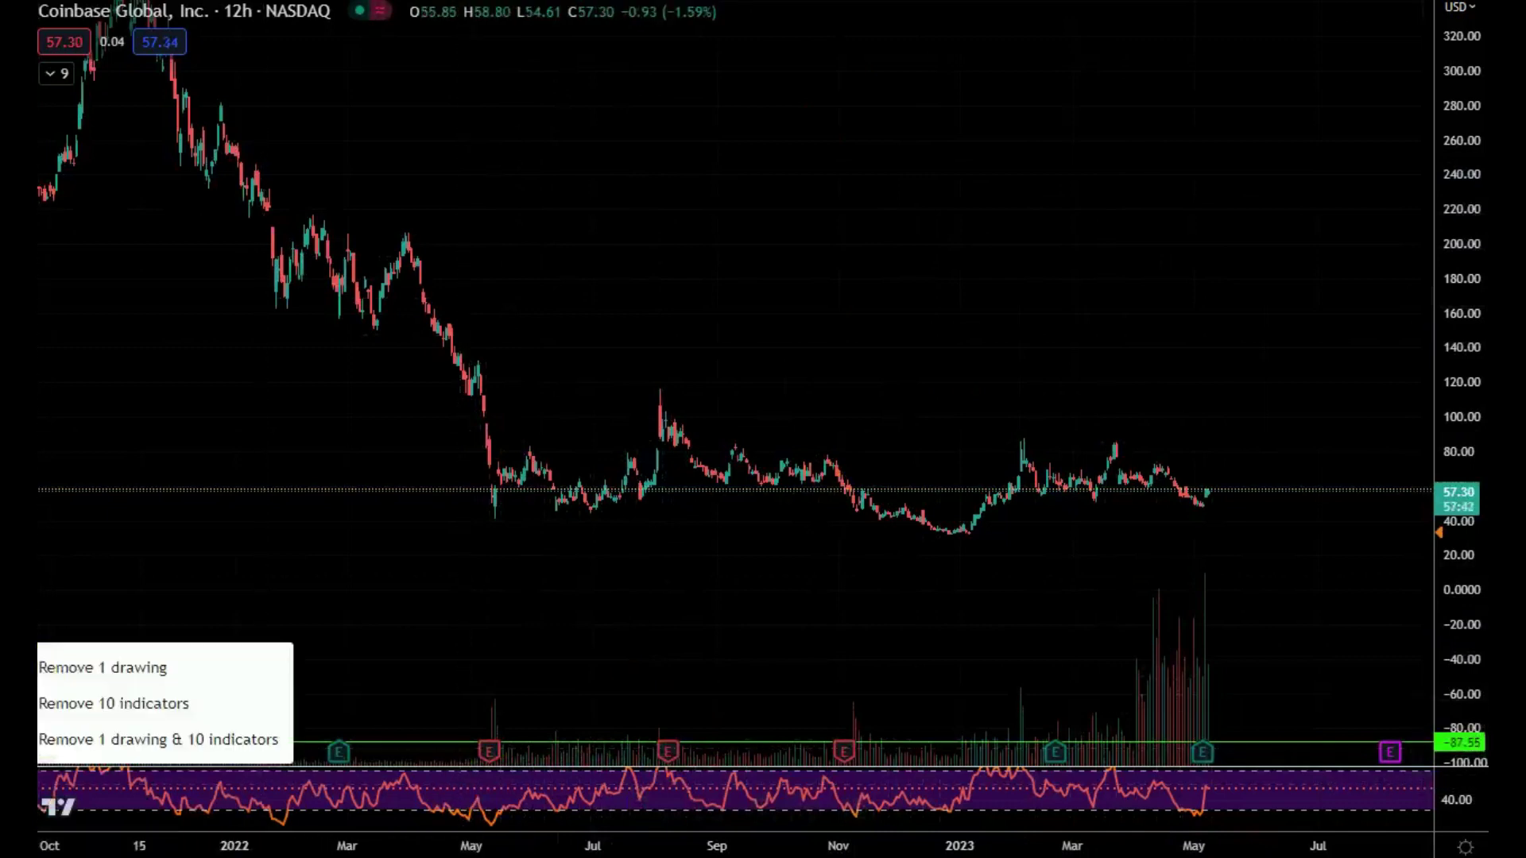
click(70, 668)
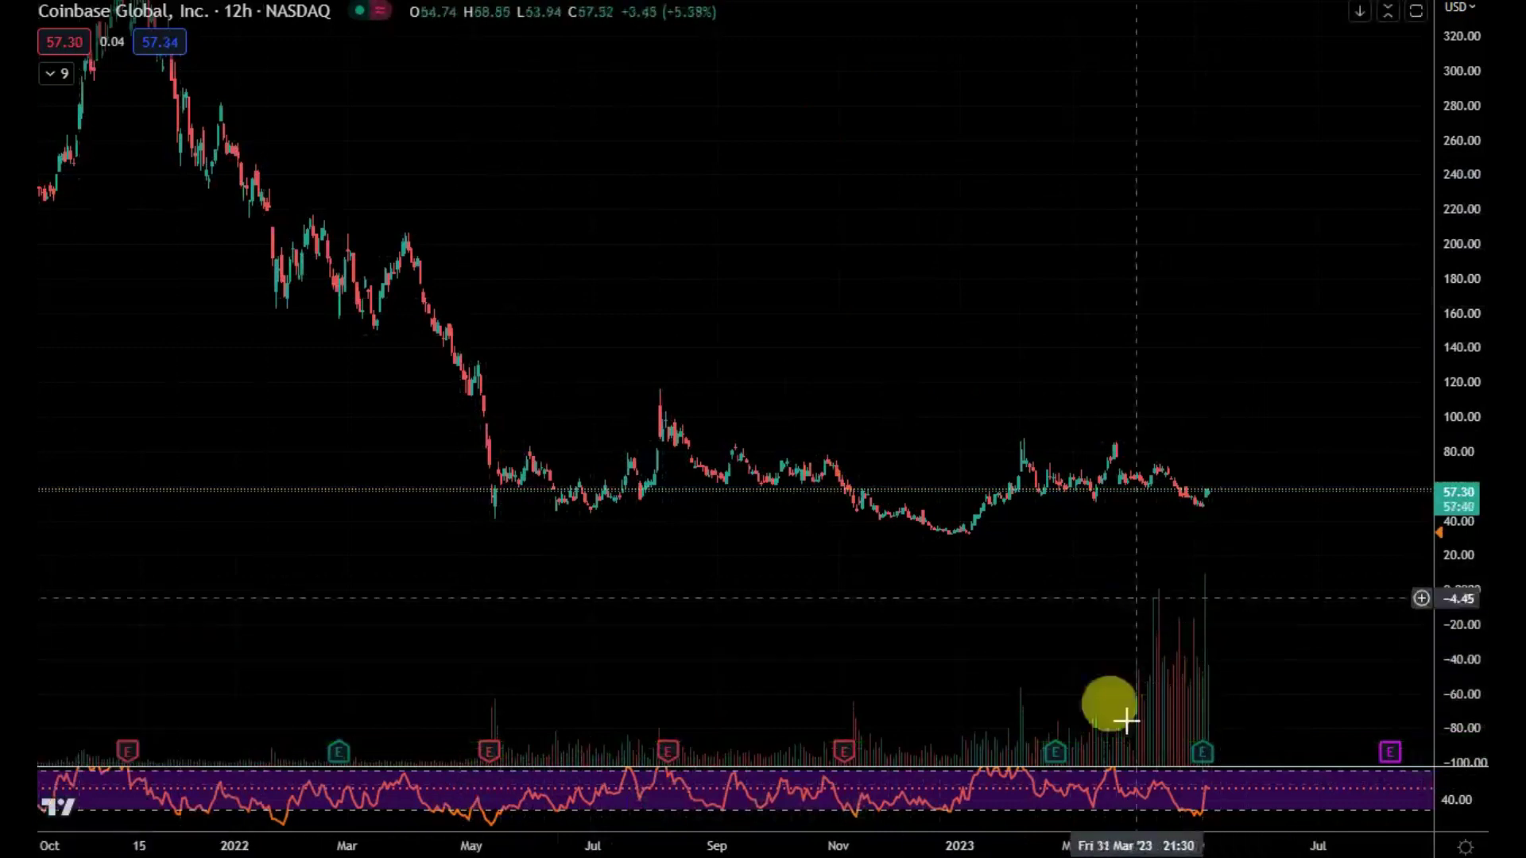
drag(928, 850, 1444, 596)
drag(1438, 741, 1438, 761)
drag(1177, 674, 784, 681)
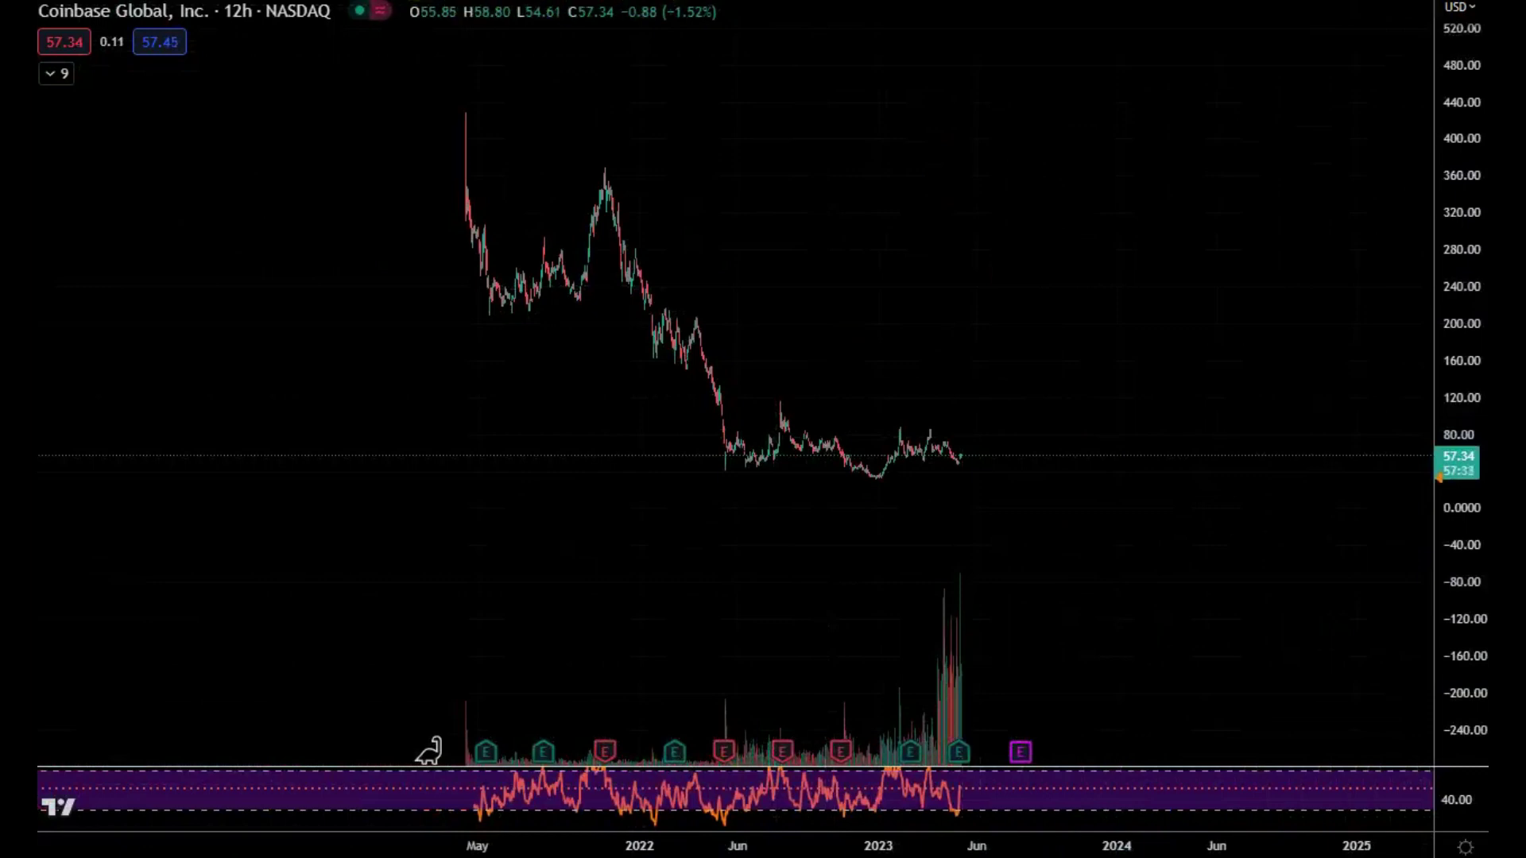
Switch the chart to the 3-day timeframe and compare its volume history with the daily COIN chart on StockCharts.
click(378, 4)
drag(1142, 591, 1440, 613)
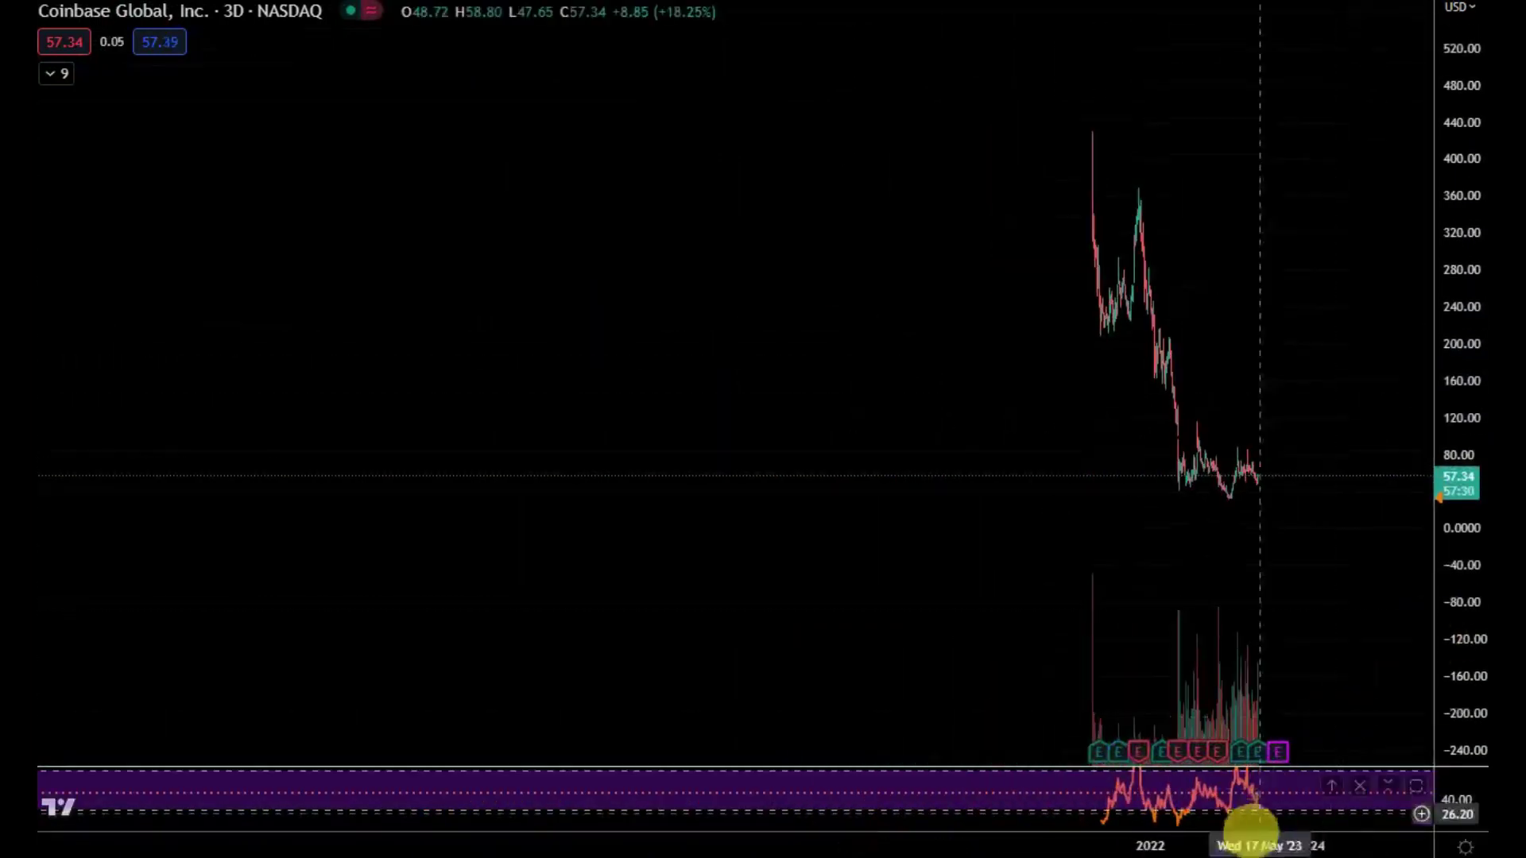
drag(1249, 836, 1315, 626)
drag(977, 606, 783, 535)
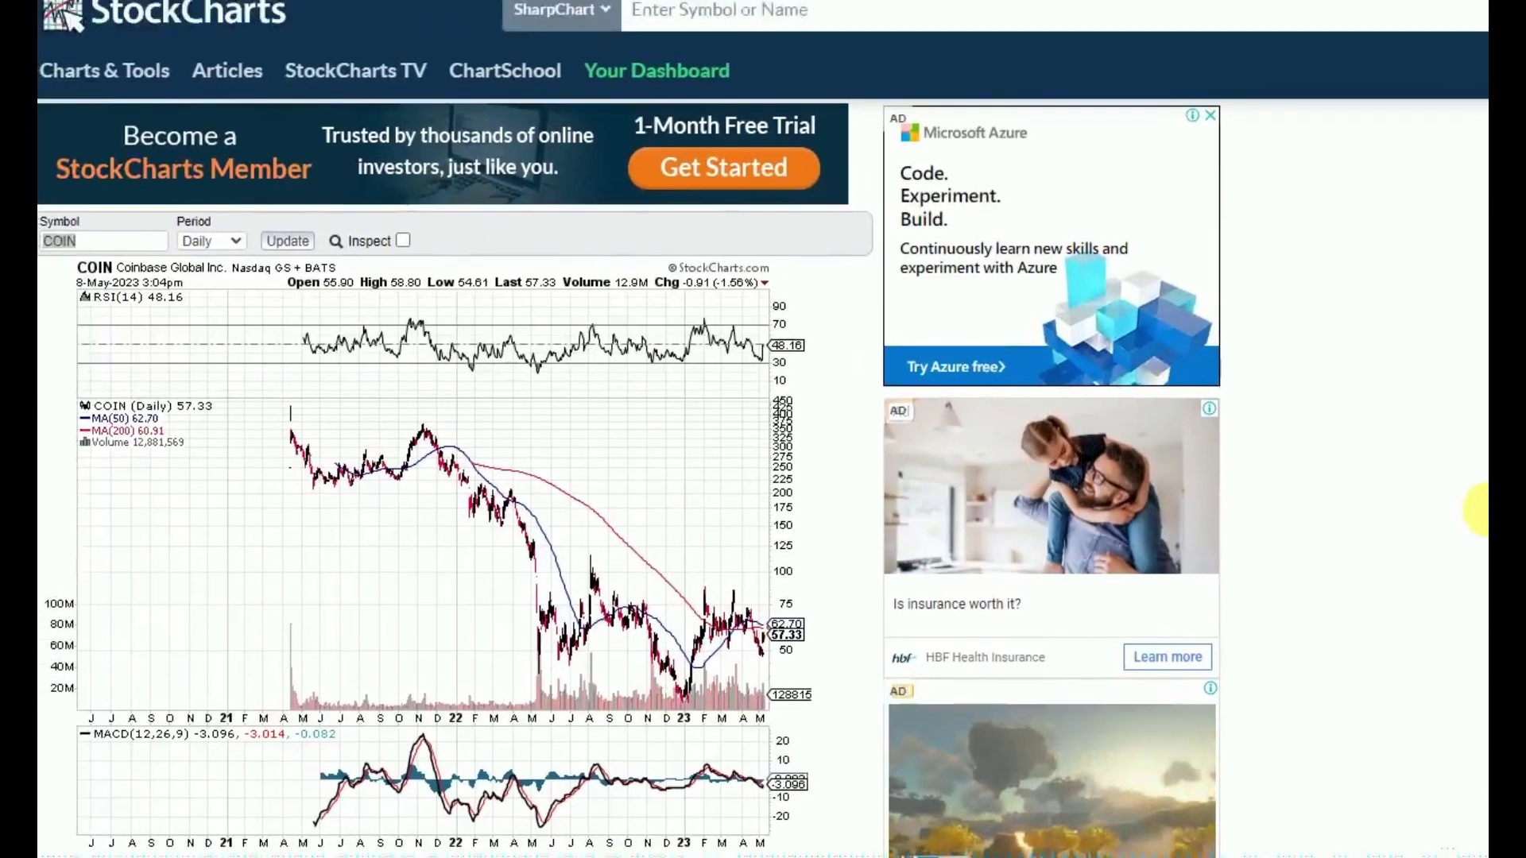
scroll(1480, 509, down, 1)
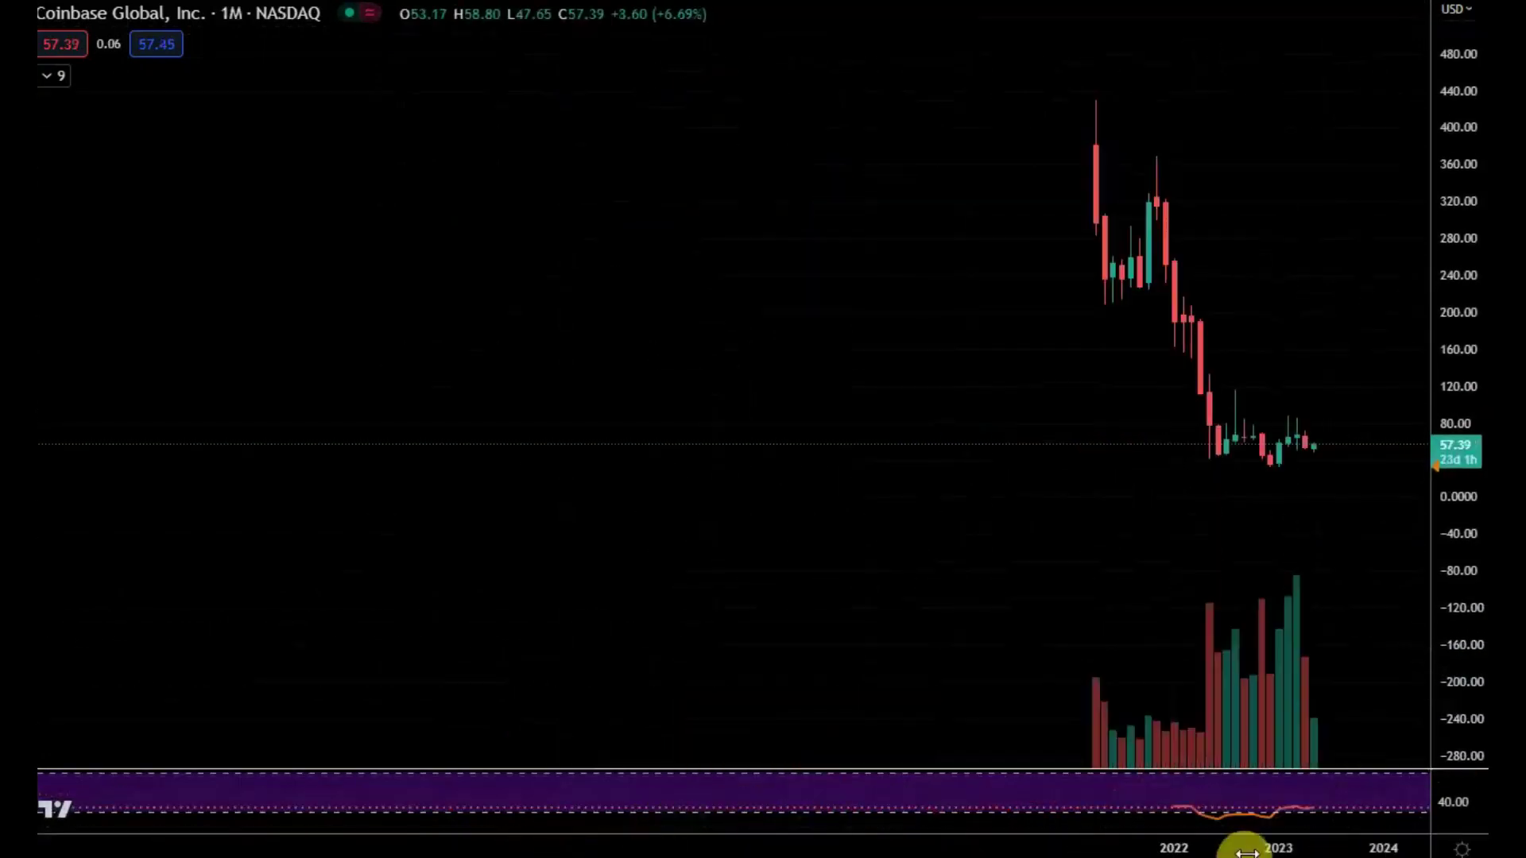
Place a horizontal ray at 51.63 on the monthly Coinbase chart, starting from the April 2023 candle.
drag(1245, 852, 699, 849)
drag(1484, 723, 1406, 357)
drag(1184, 590, 1289, 421)
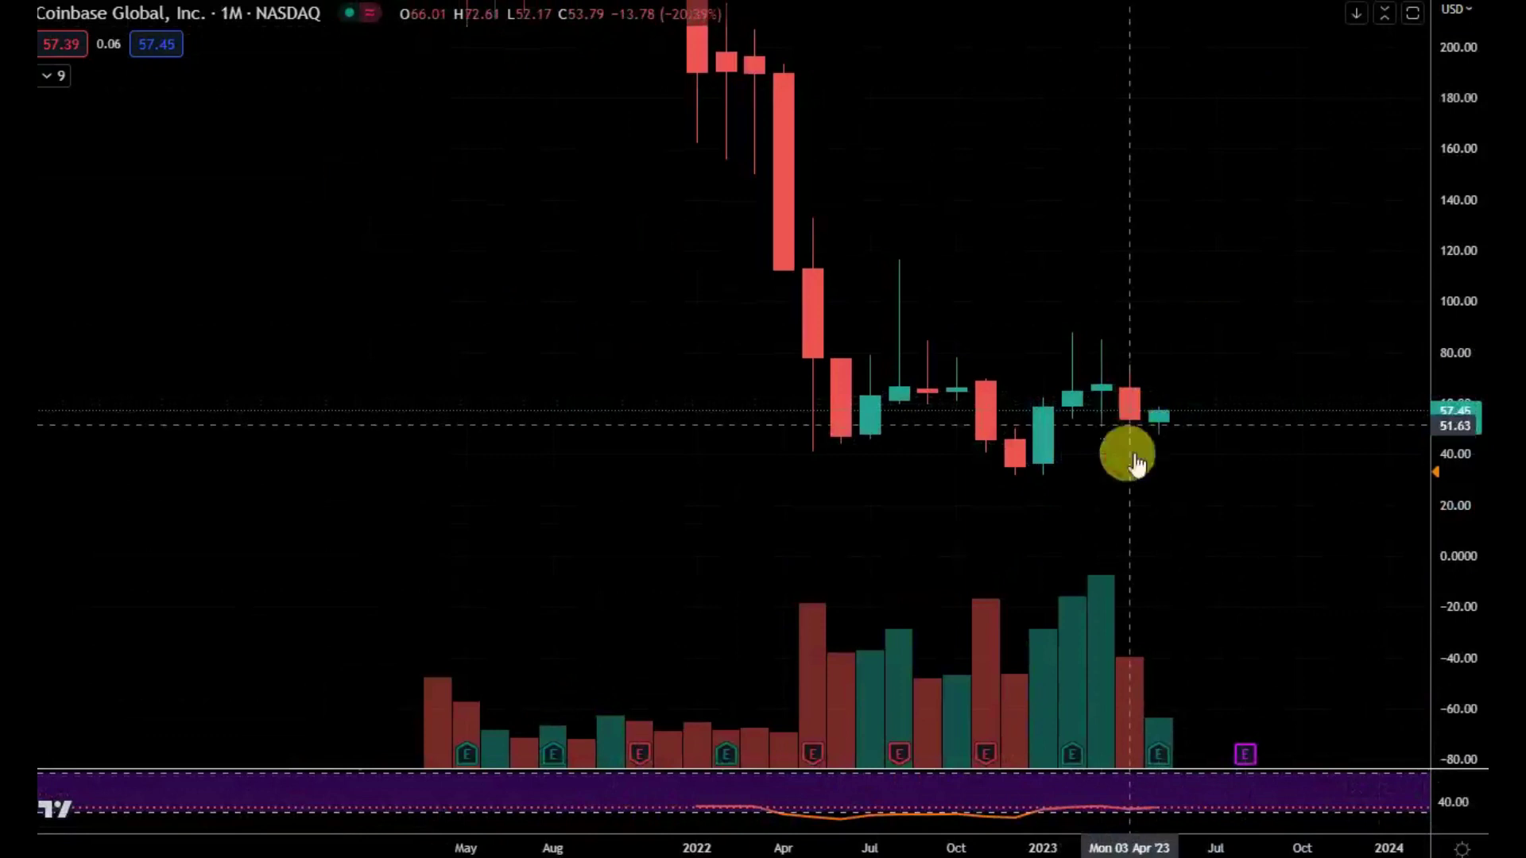
key(alt+j)
drag(1457, 669, 1419, 759)
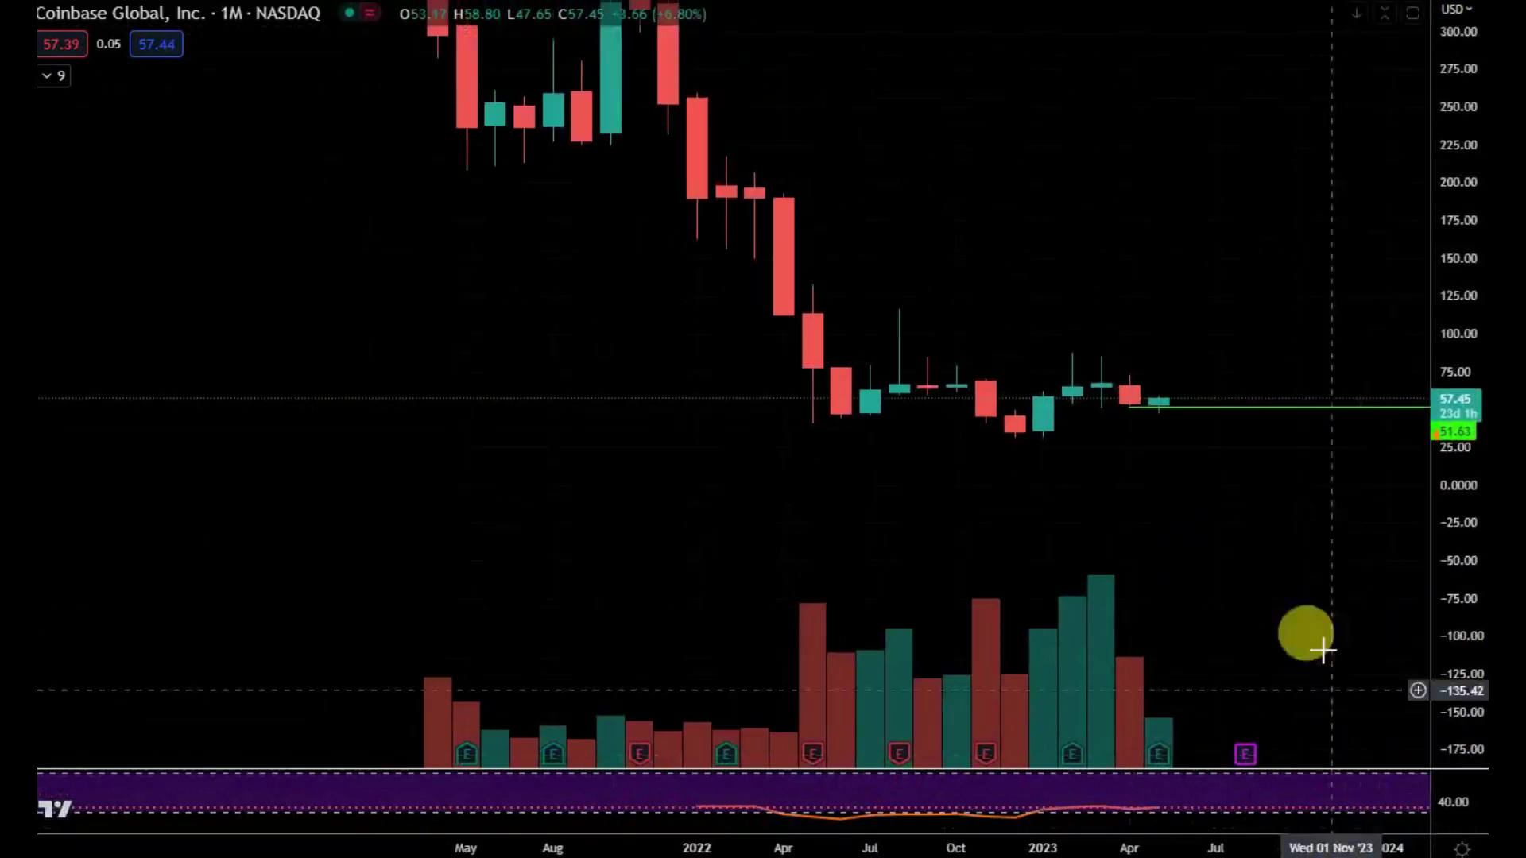
drag(1454, 589, 1450, 699)
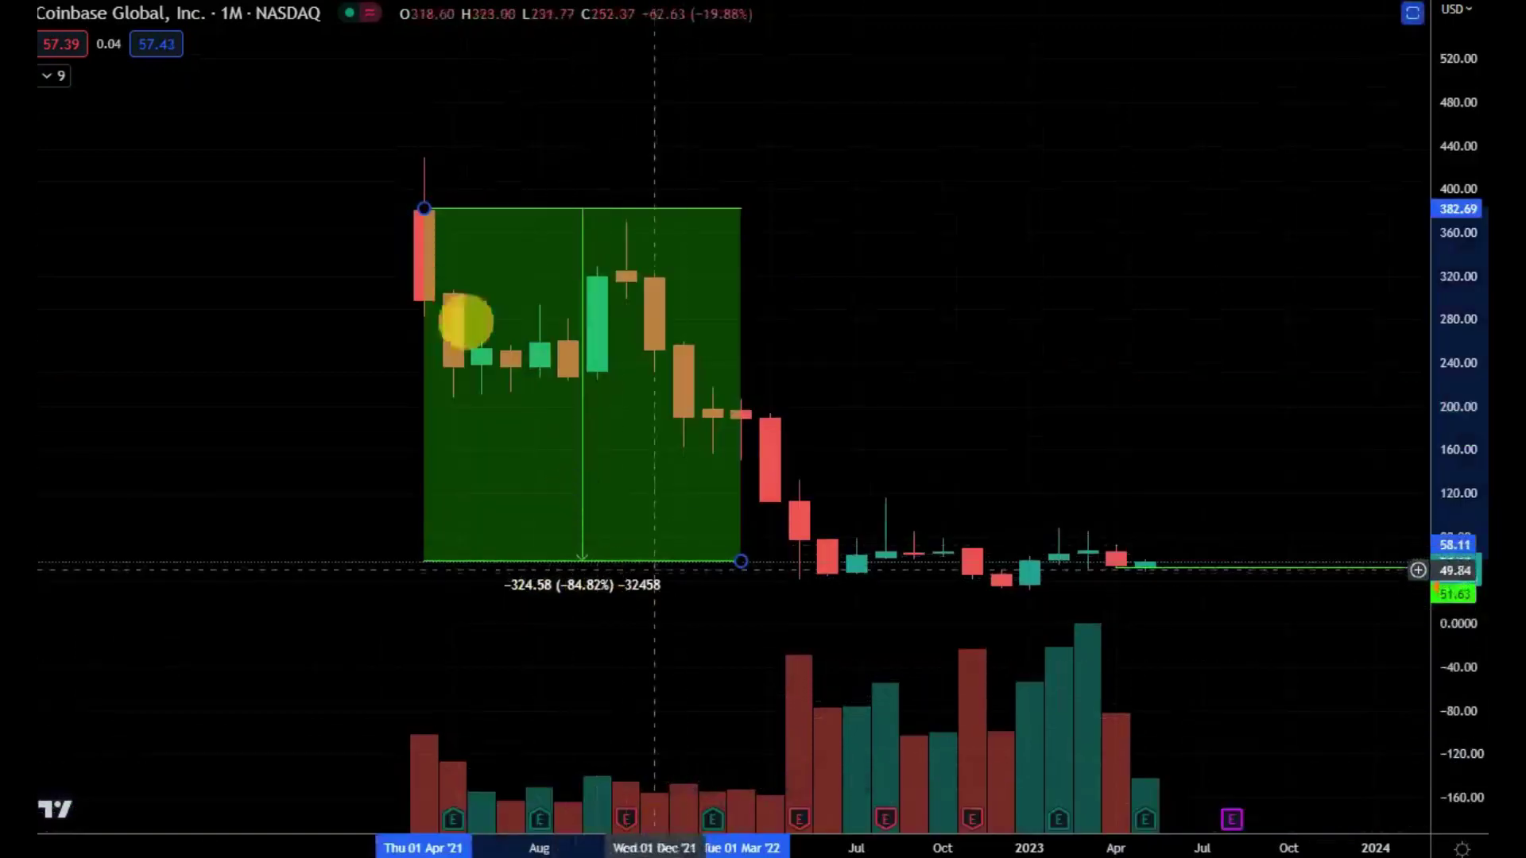
Raise the starting point of the price range measurement into the upper wick of the April 2021 candle.
drag(421, 203, 417, 164)
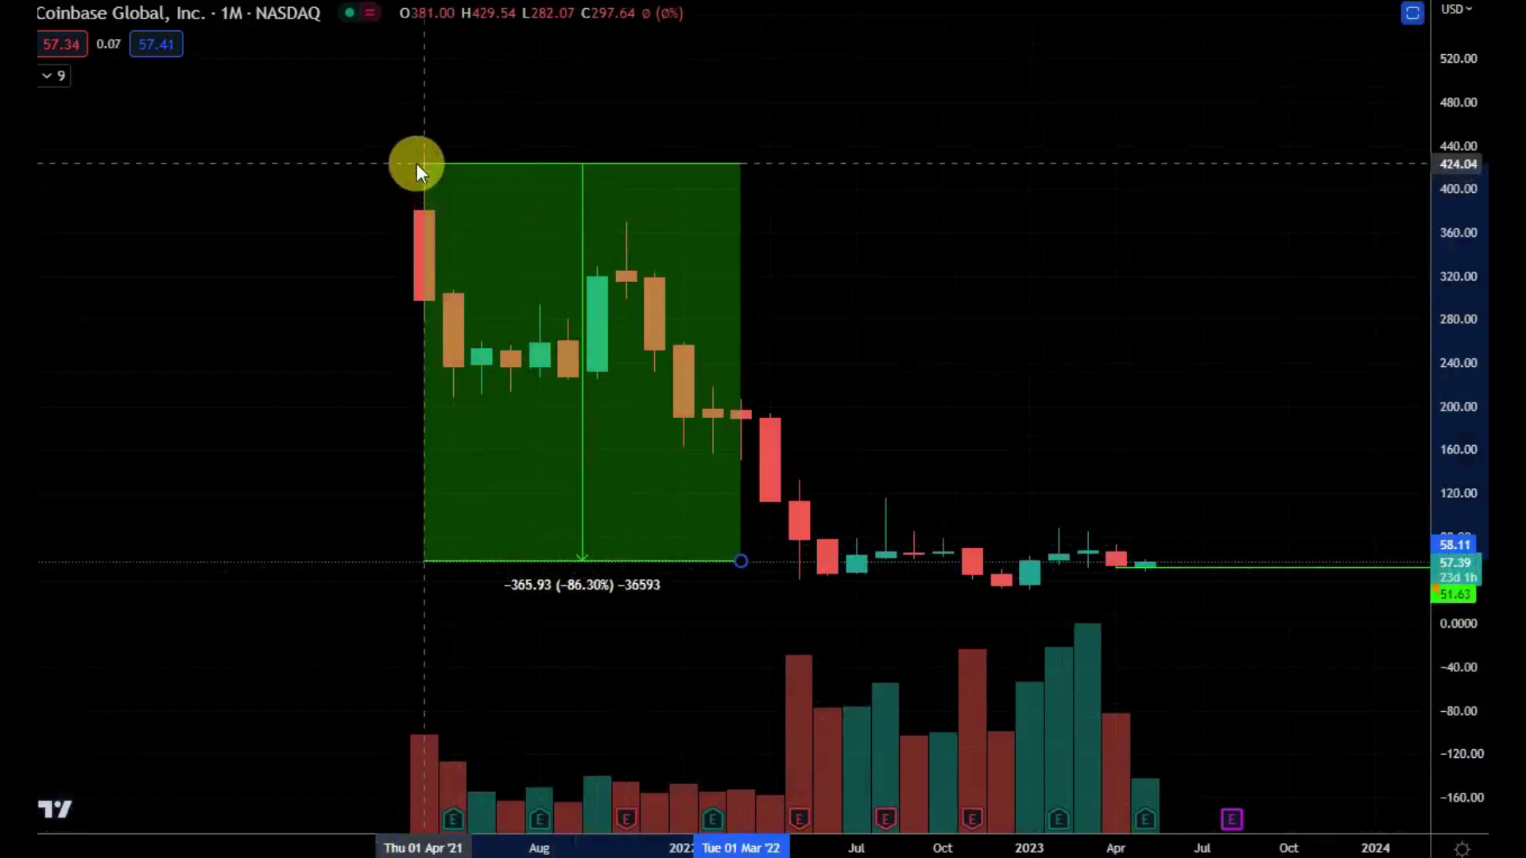
click(421, 164)
drag(421, 164, 417, 173)
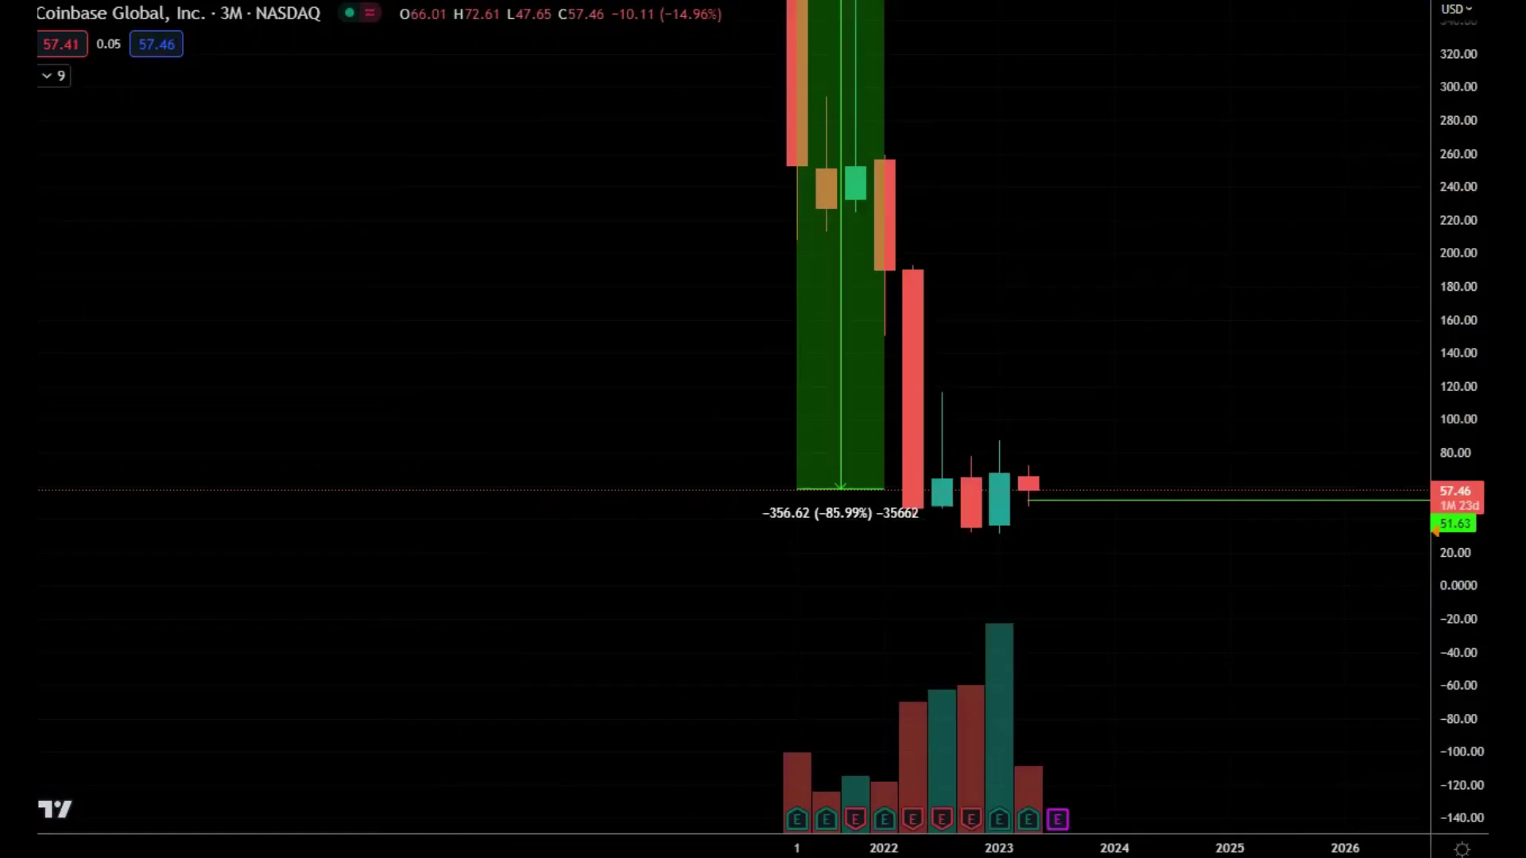
Draw a rectangle just after the latest candle on the 3-month chart, from about 57 up to about 107.
drag(1176, 666, 1135, 634)
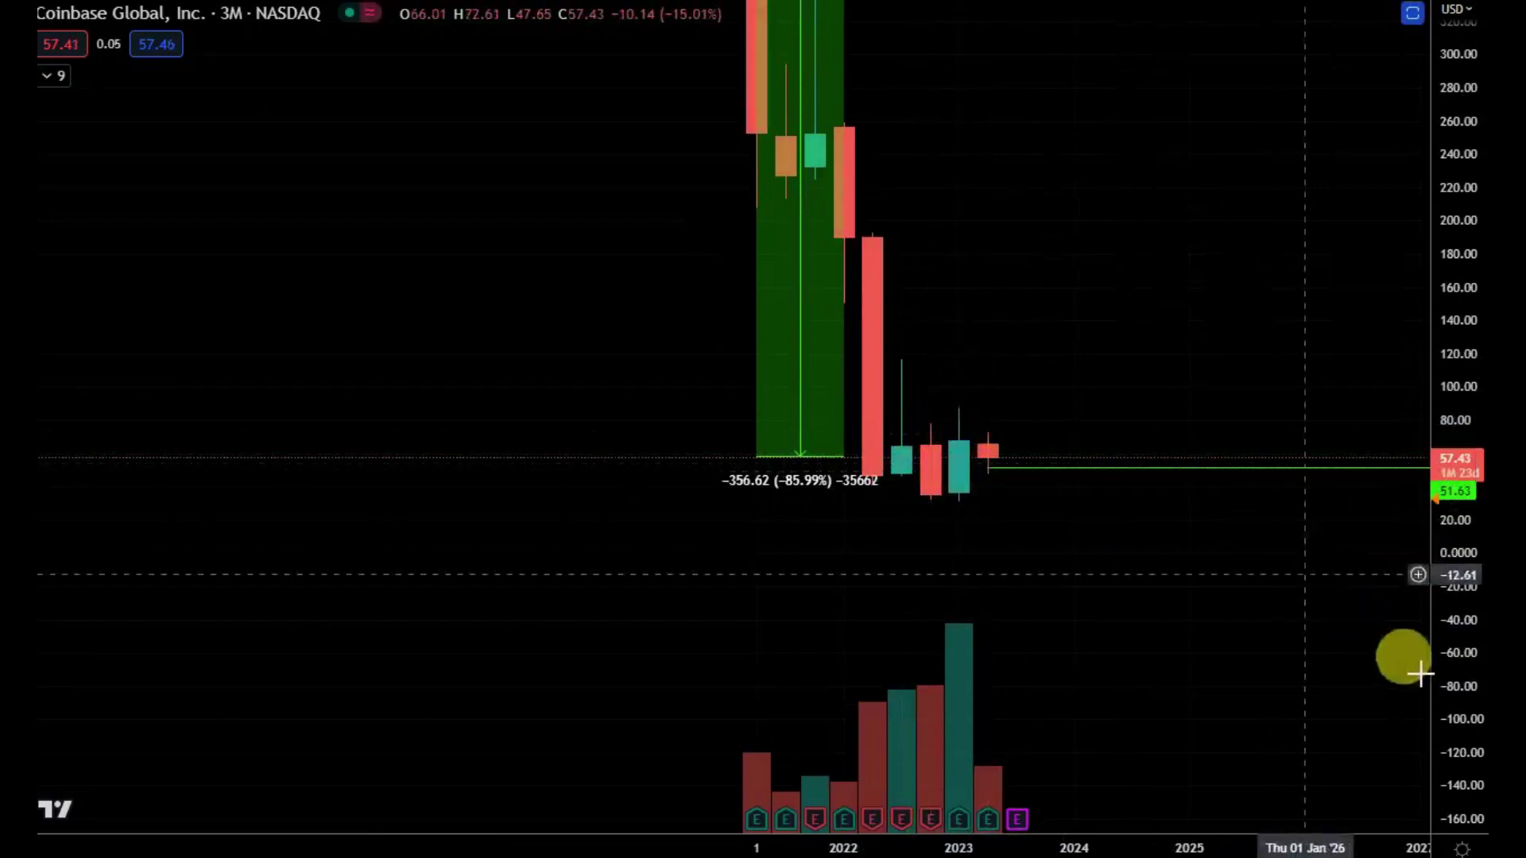
drag(1417, 647, 1424, 545)
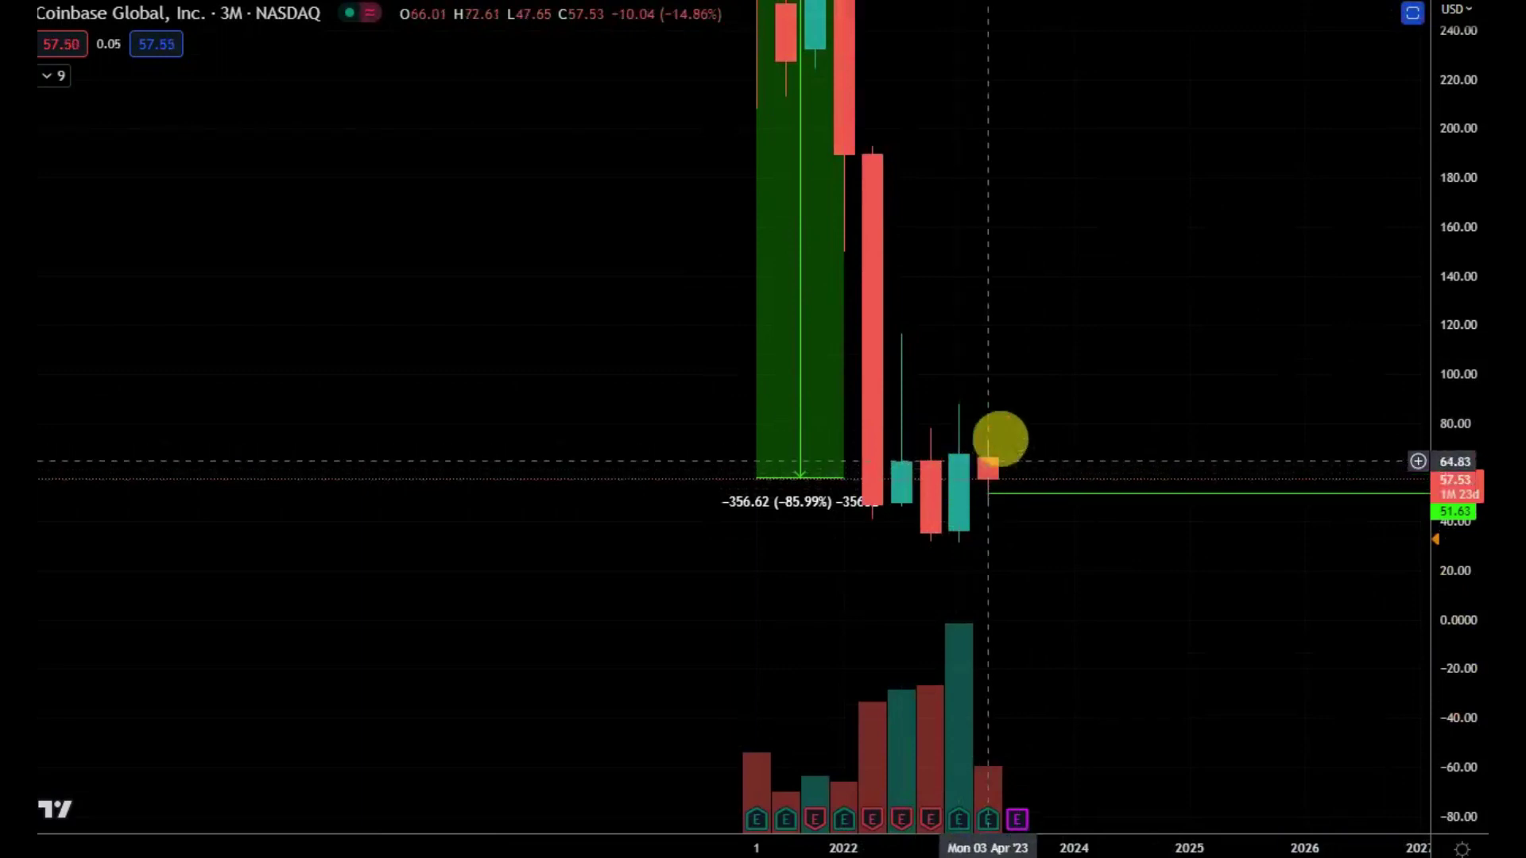
drag(1442, 642, 1441, 676)
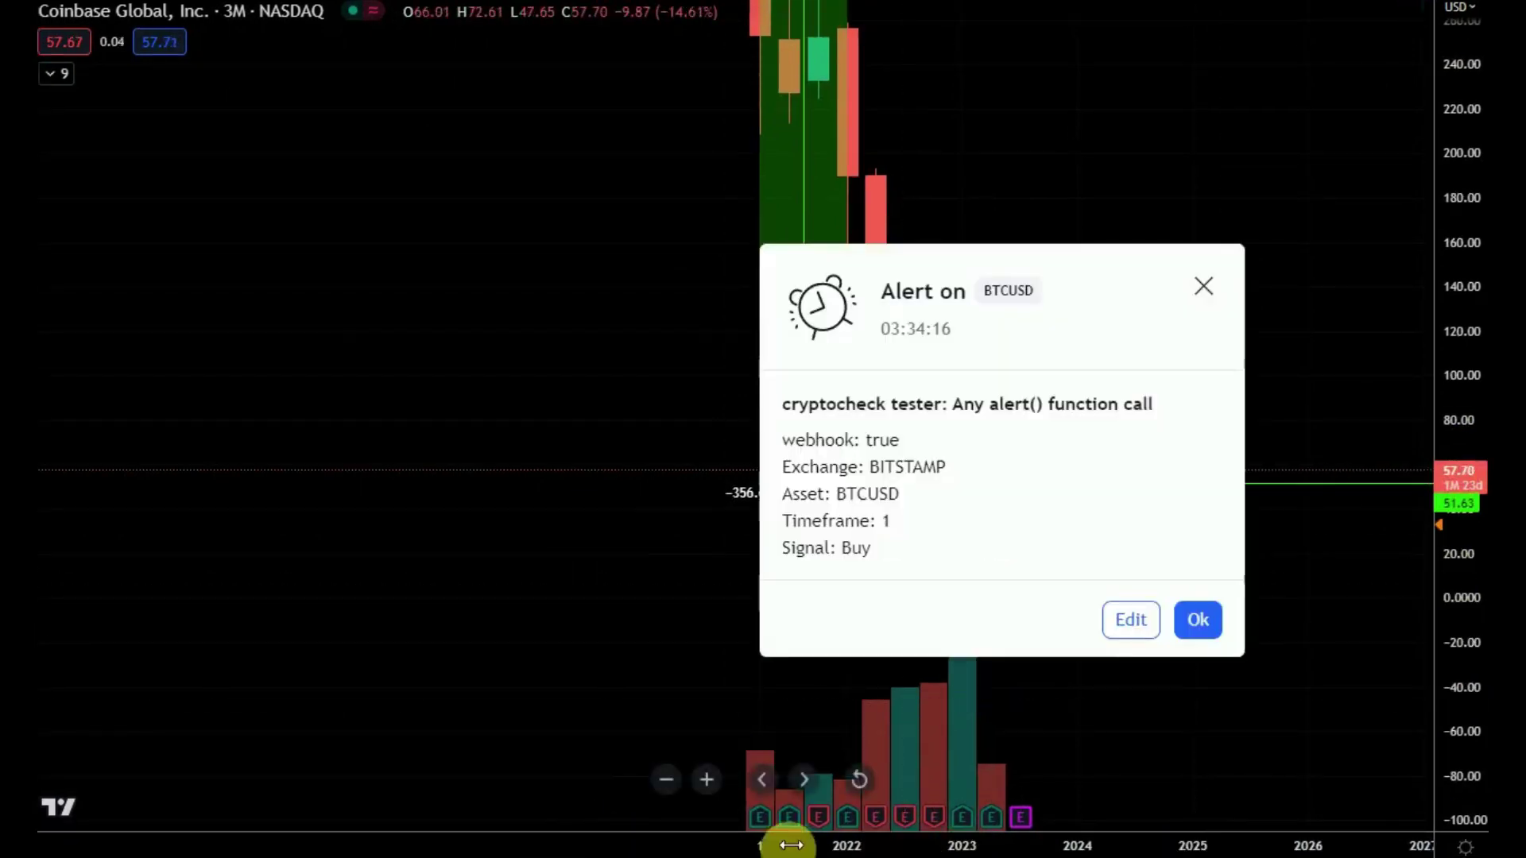
drag(791, 845, 808, 827)
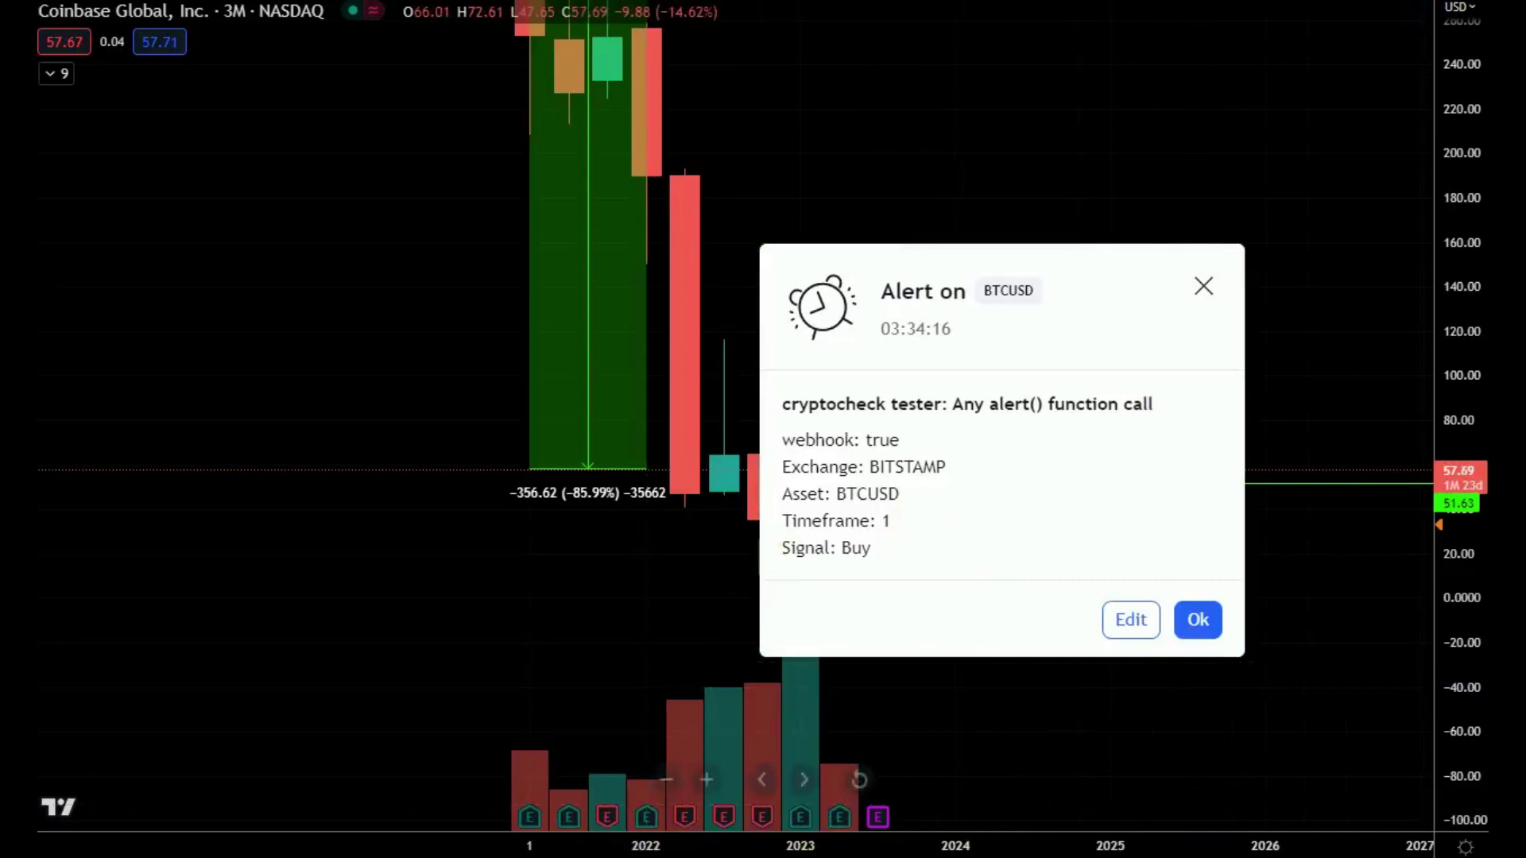
drag(1086, 601, 1126, 582)
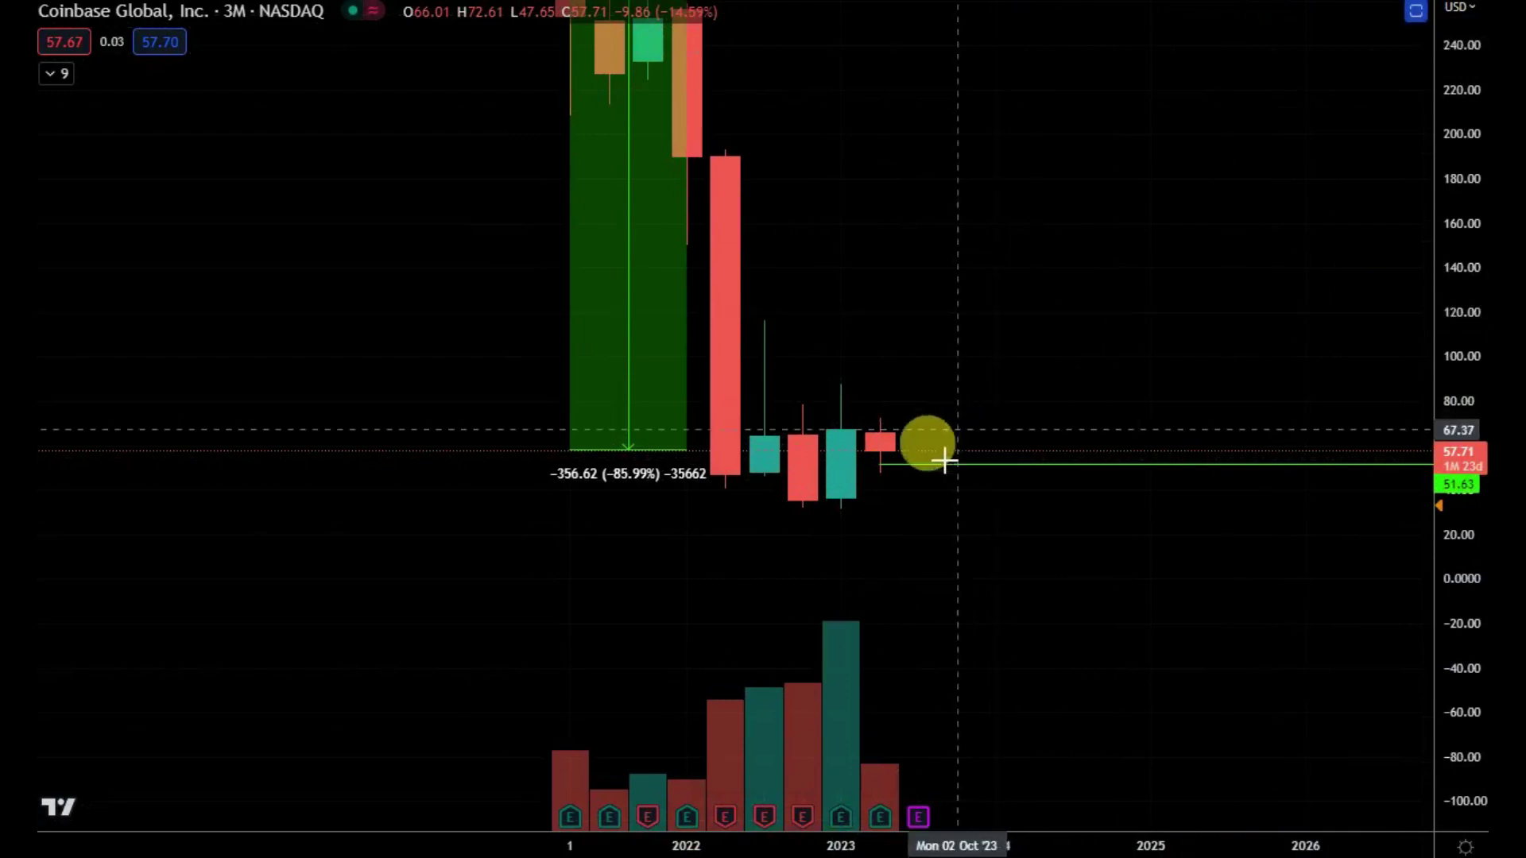
mouse_move(930, 470)
mouse_down()
mouse_move(936, 384)
mouse_move(959, 359)
mouse_move(947, 349)
mouse_up()
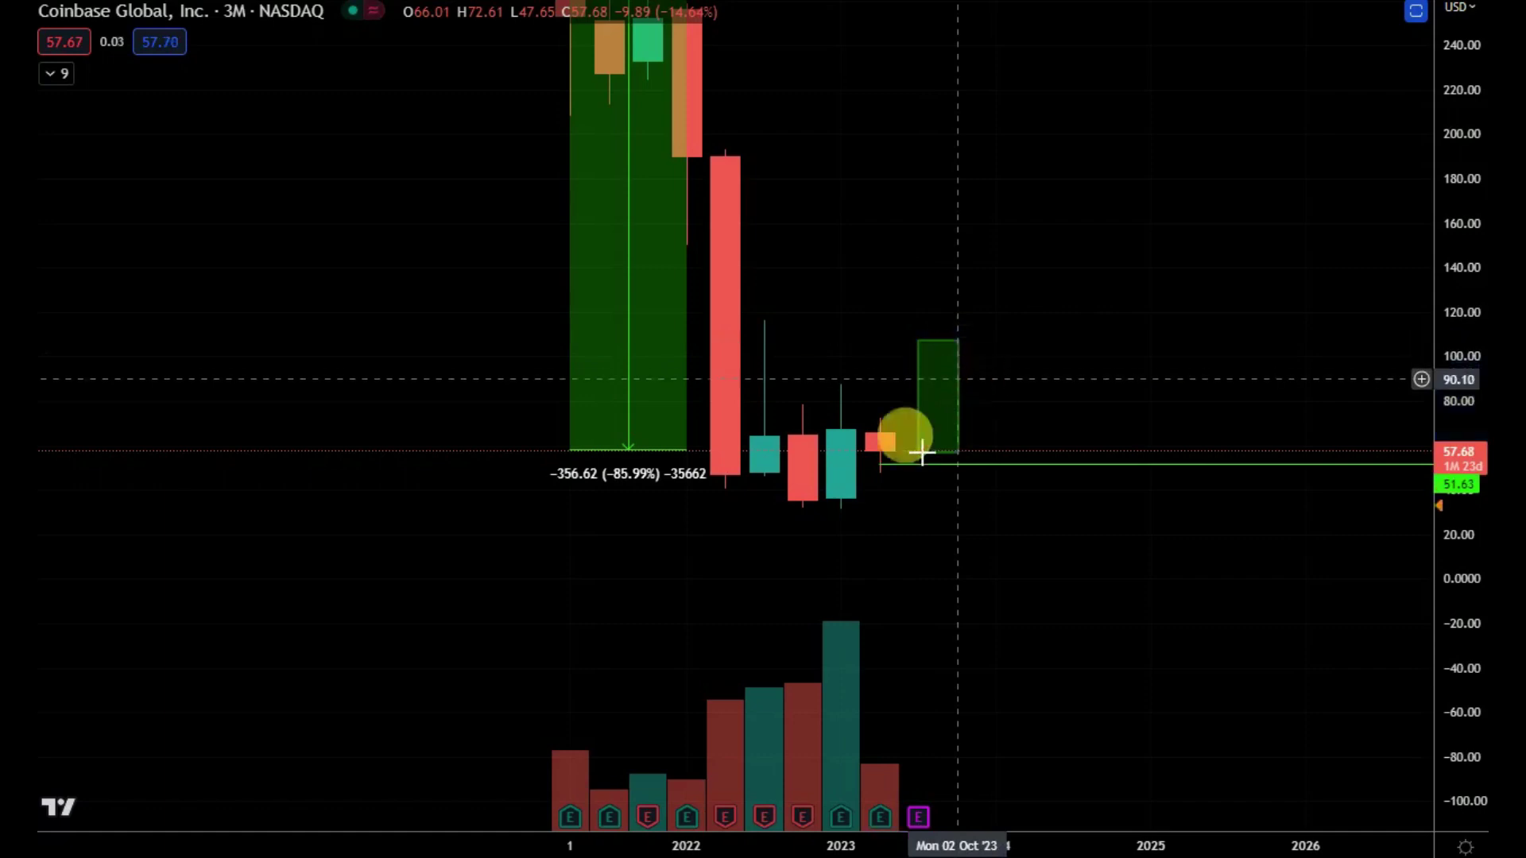
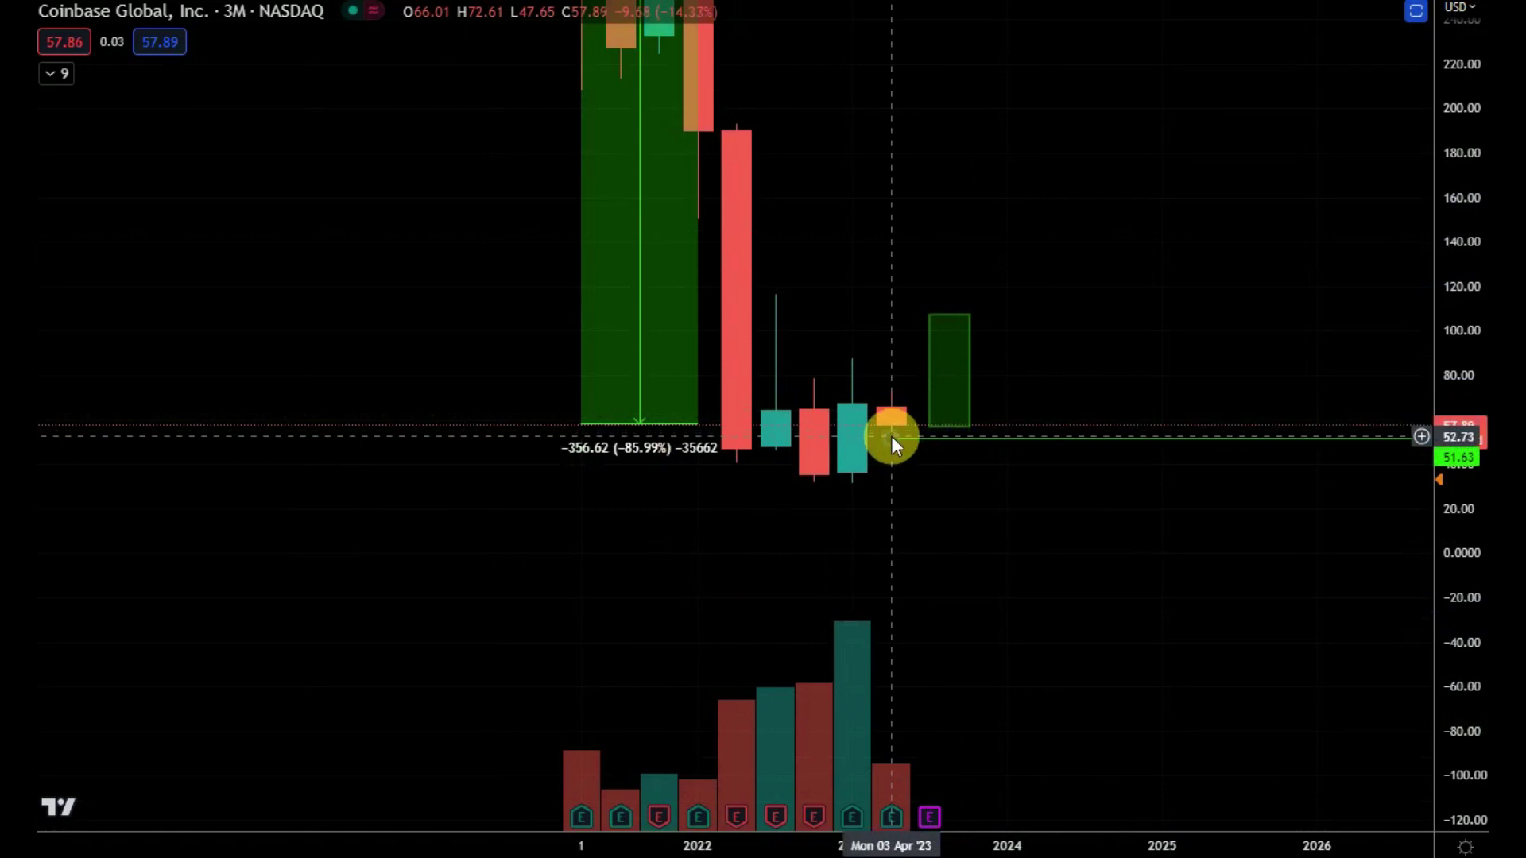
Move the horizontal ray to 32.03 from the October 2022 candle and draw a rectangle beneath it to about 22, spanning April 2023 to July 2024.
click(822, 482)
click(966, 557)
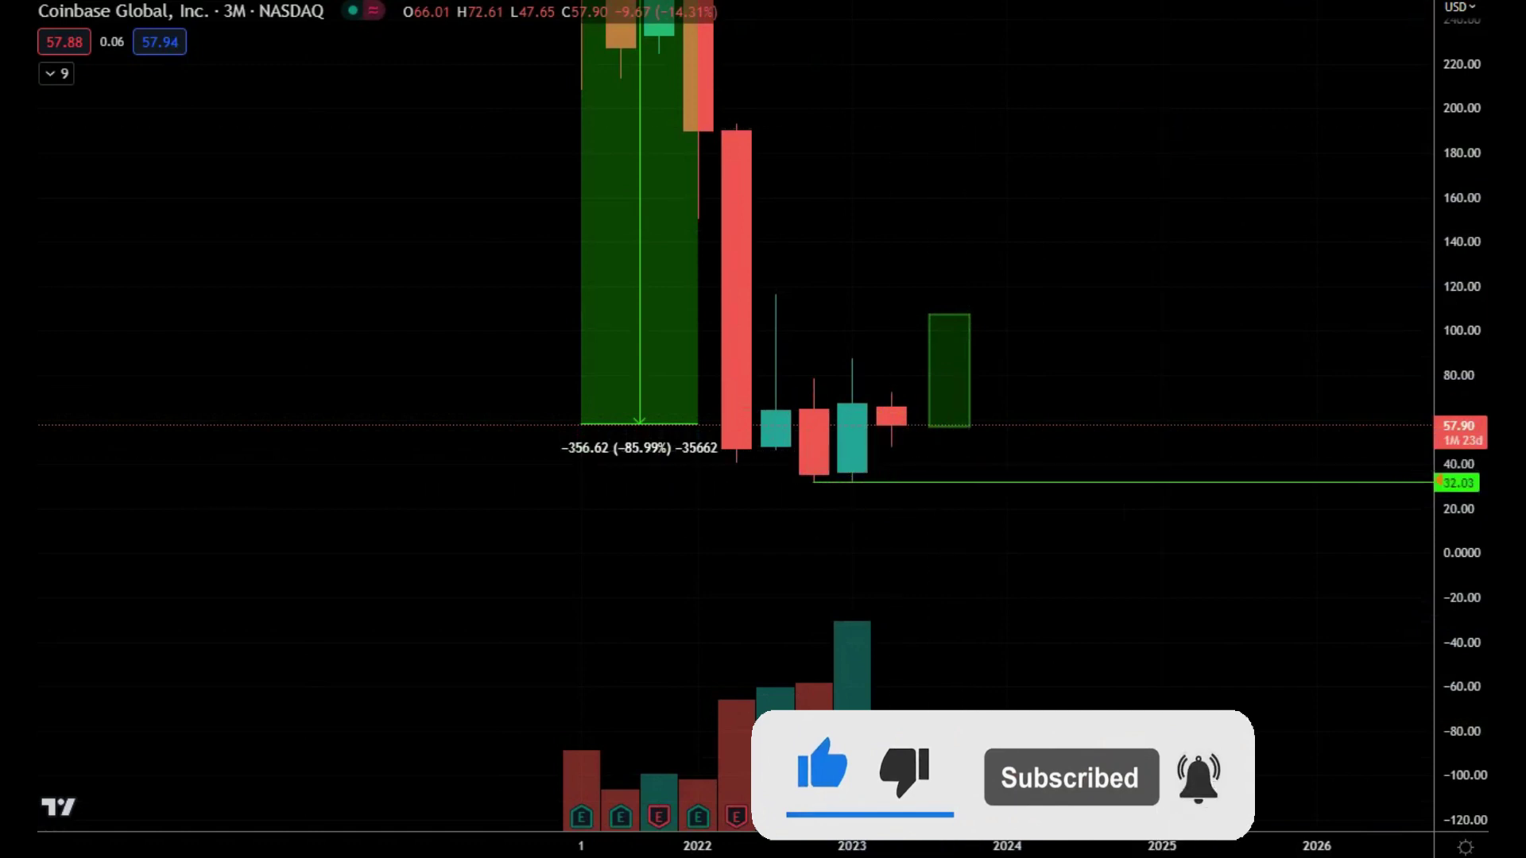
click(891, 482)
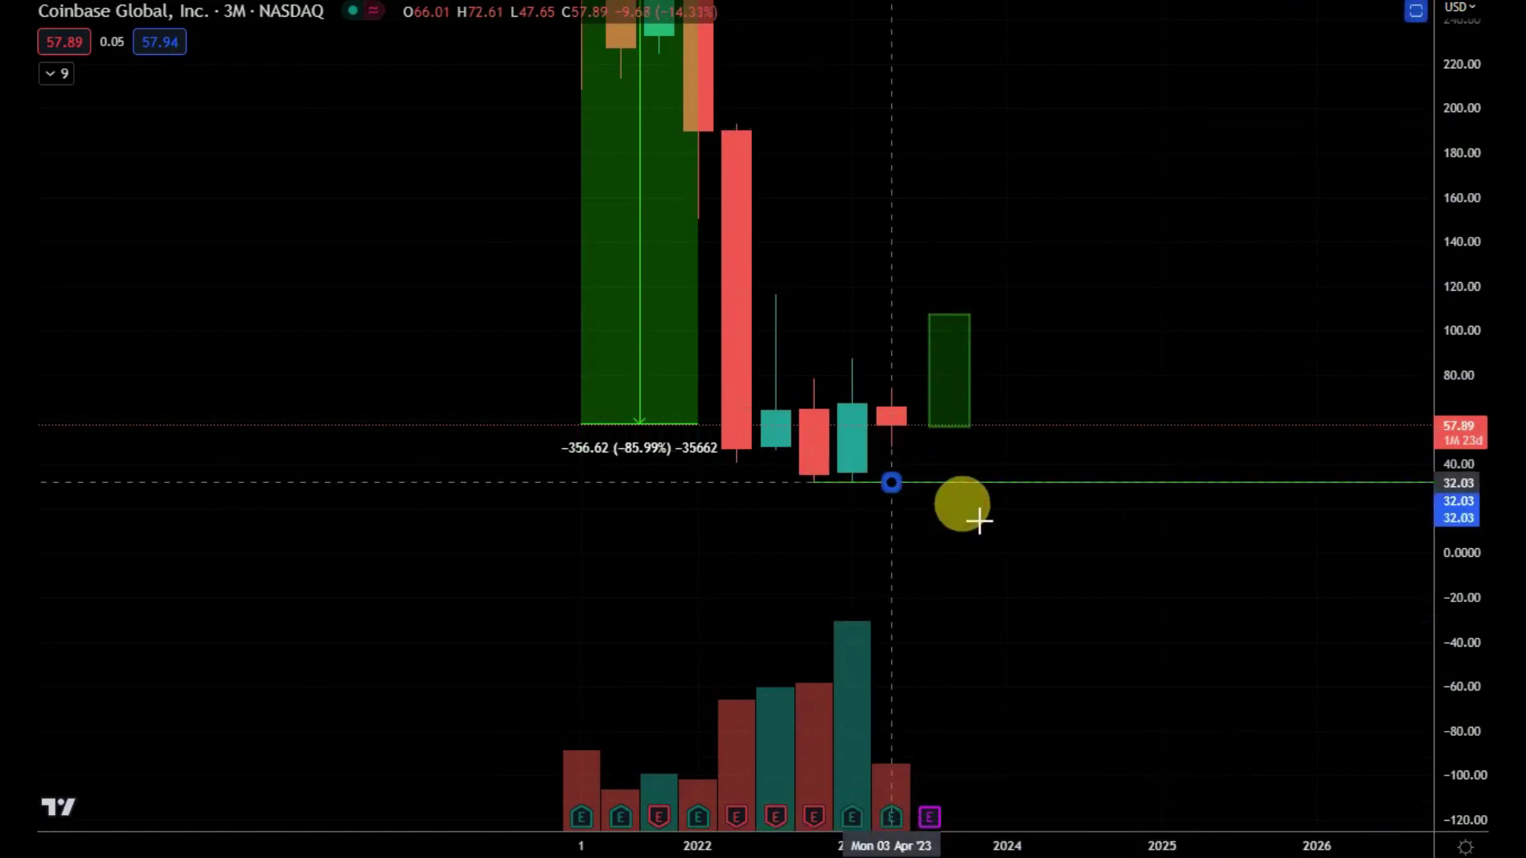
click(1084, 509)
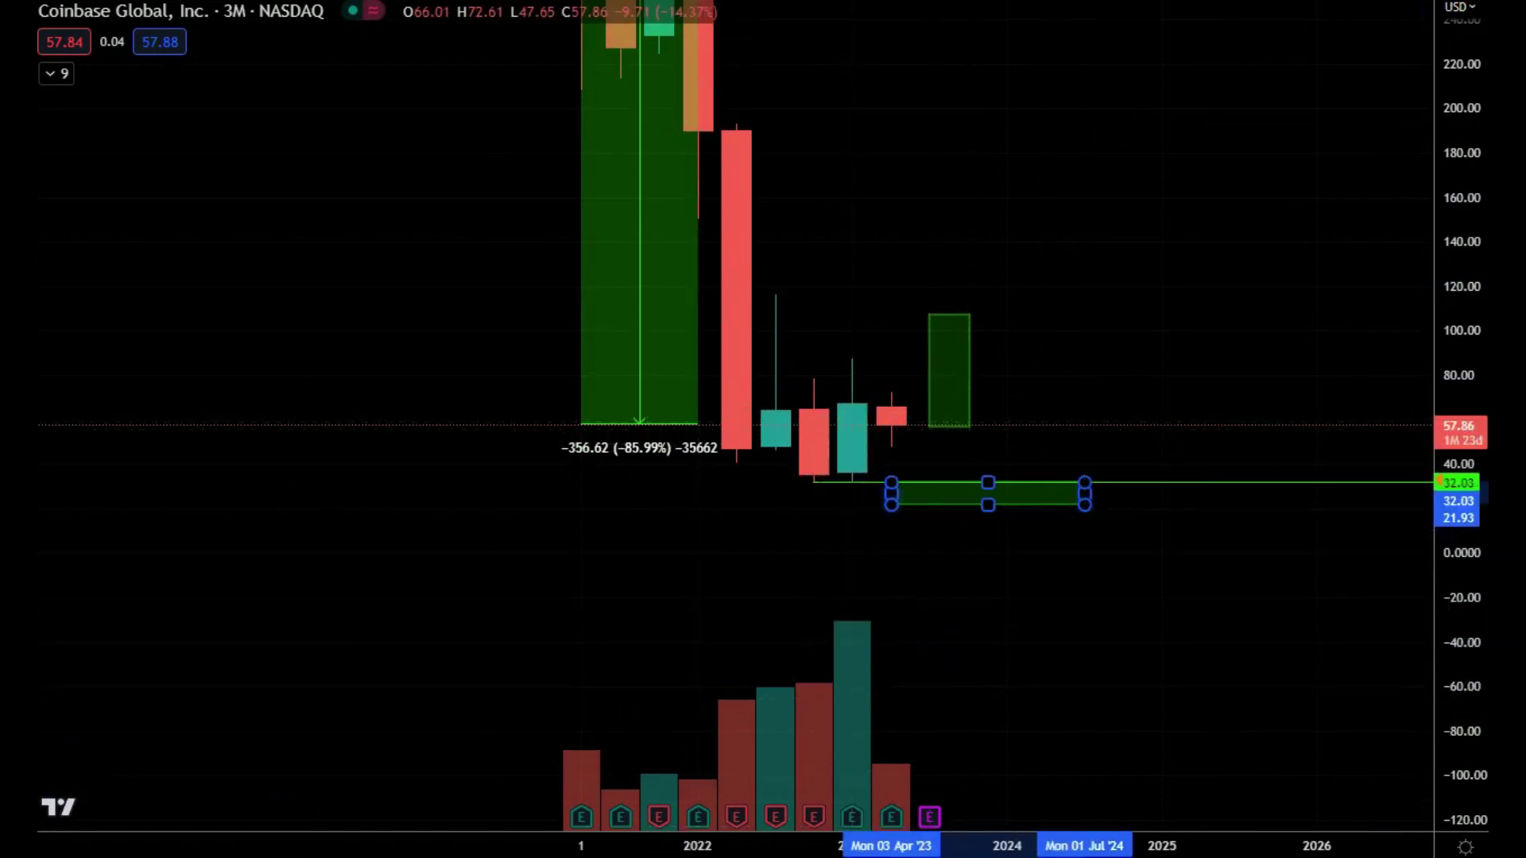
Clear all drawings from the 3-month Coinbase chart and place a horizontal ray at 39.10 starting from the April 2022 candle.
click(19, 666)
click(67, 670)
drag(1100, 612, 1399, 604)
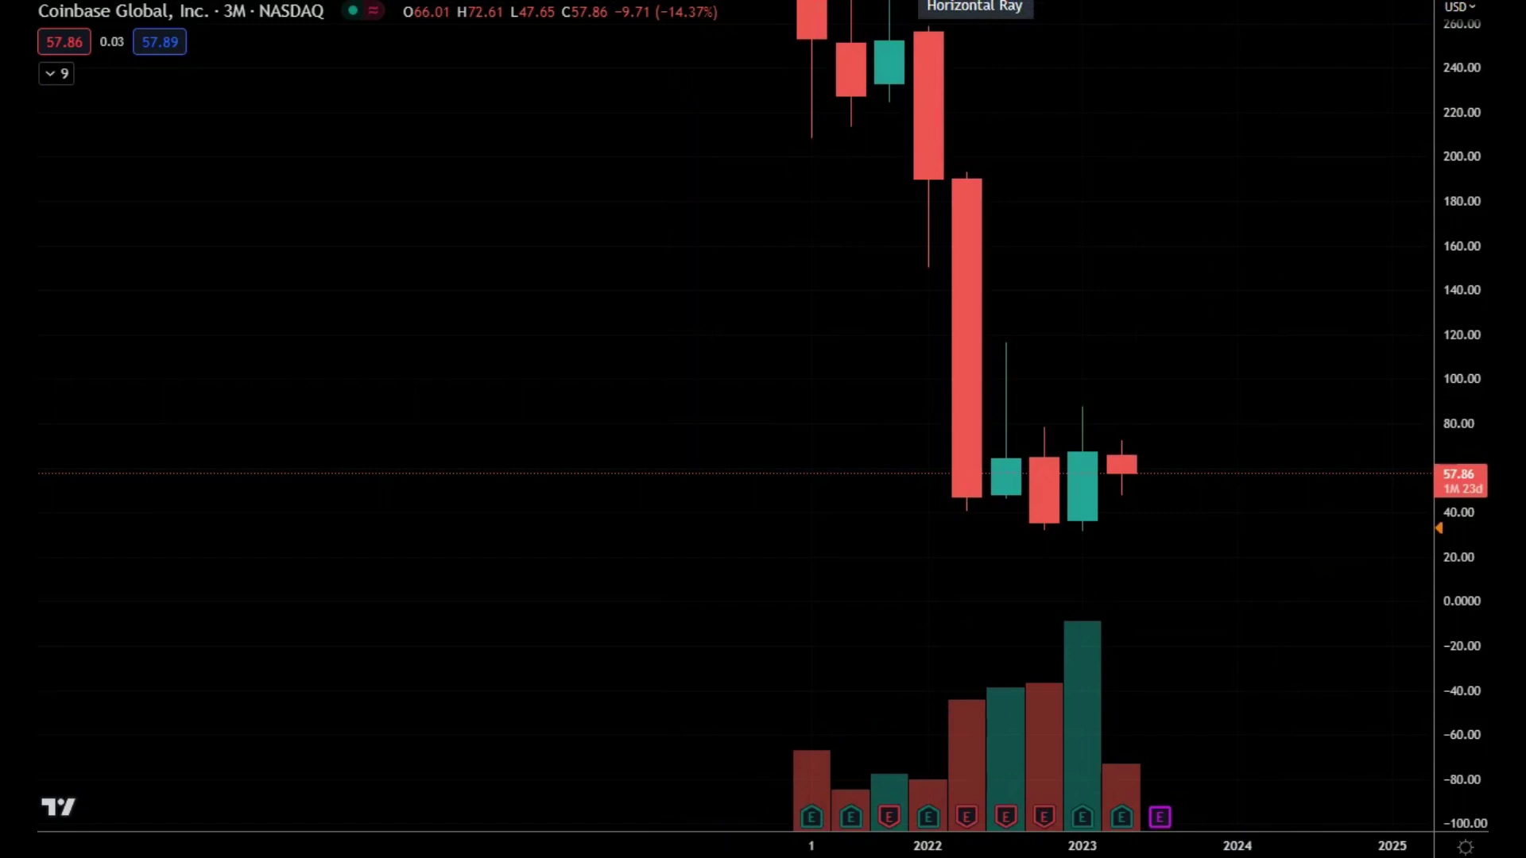
click(965, 531)
drag(1200, 603, 1000, 498)
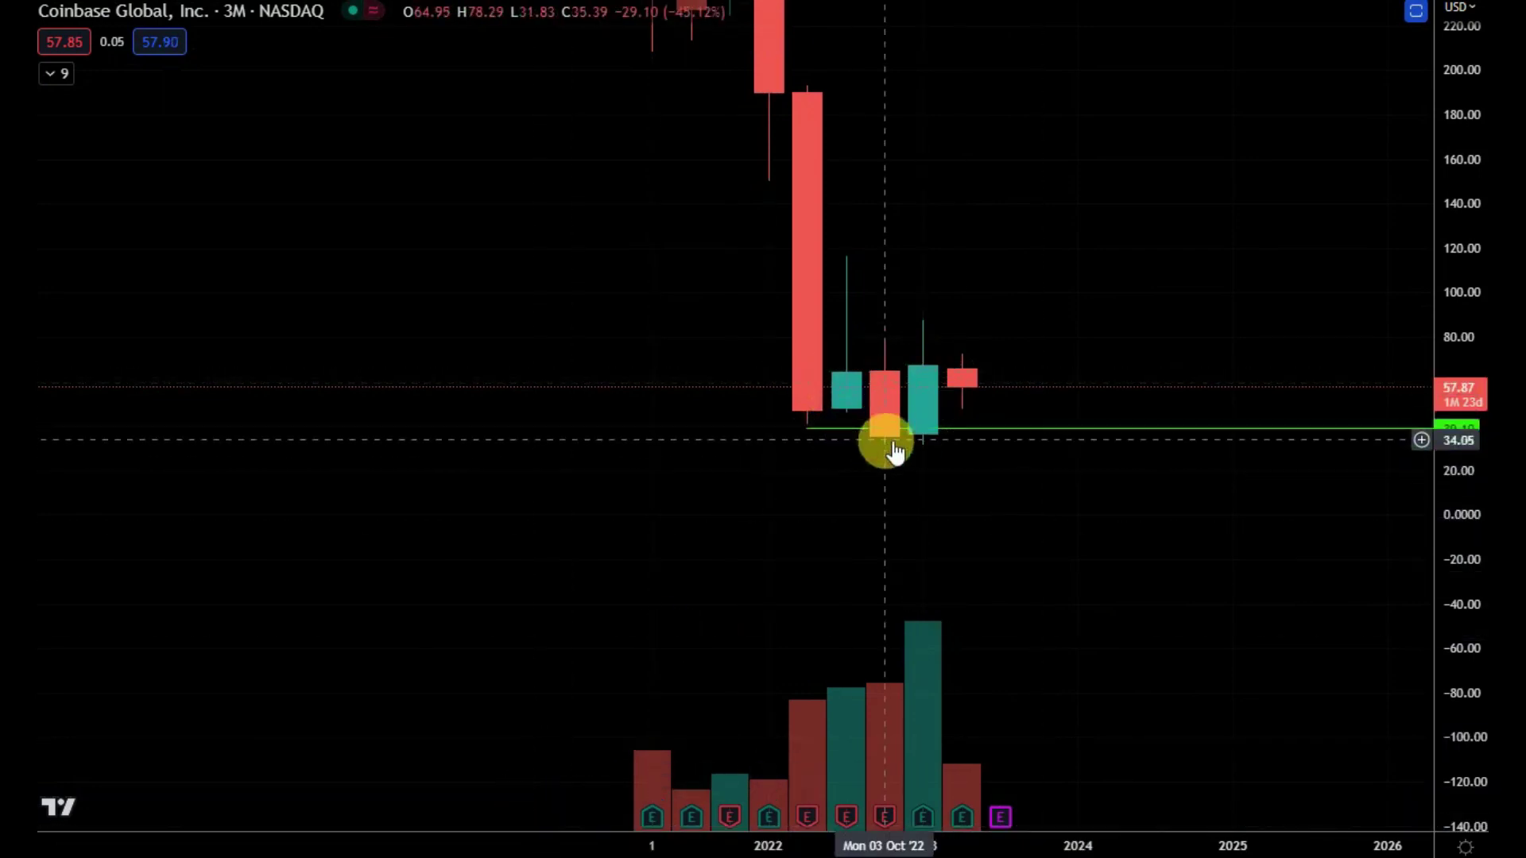
click(891, 607)
drag(892, 606, 974, 794)
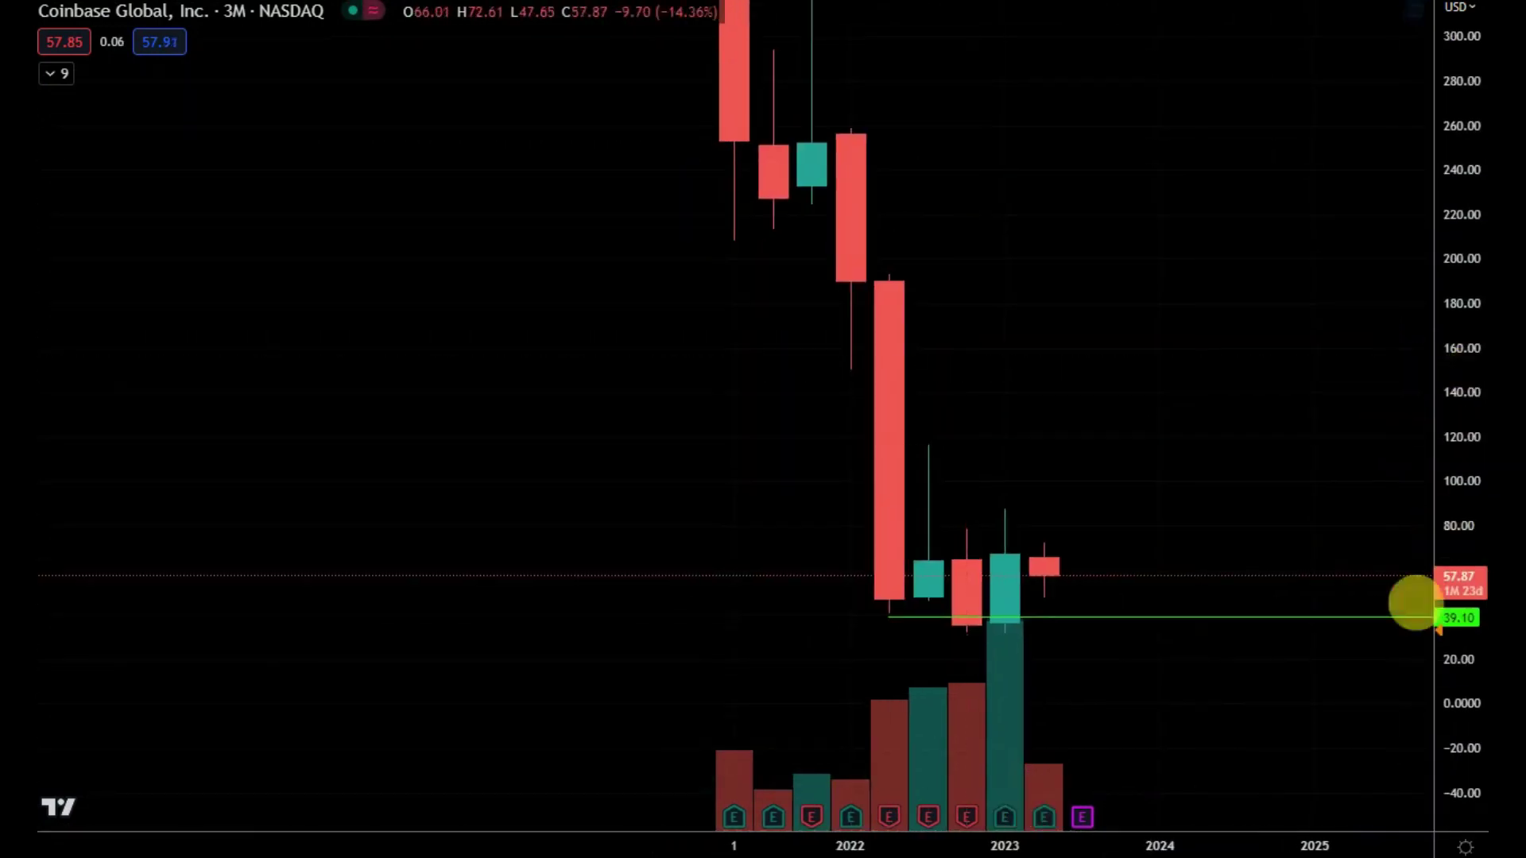
drag(1442, 531, 1442, 700)
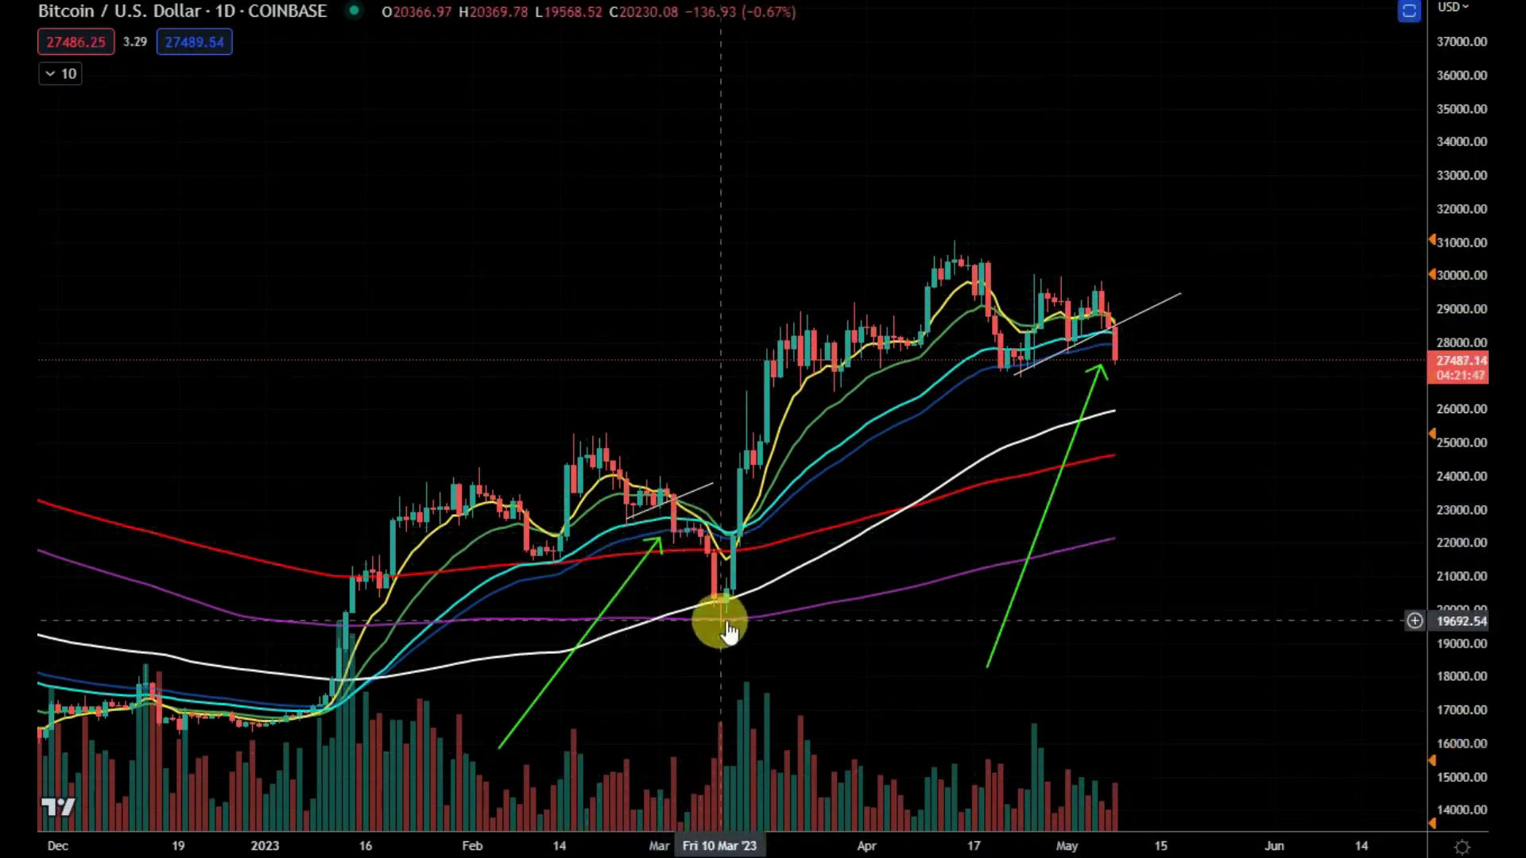
Set the Bitcoin chart to the 3-month timeframe and place a horizontal ray at the low of the April 2022 candle.
click(523, 857)
scroll(691, 852, down, 3)
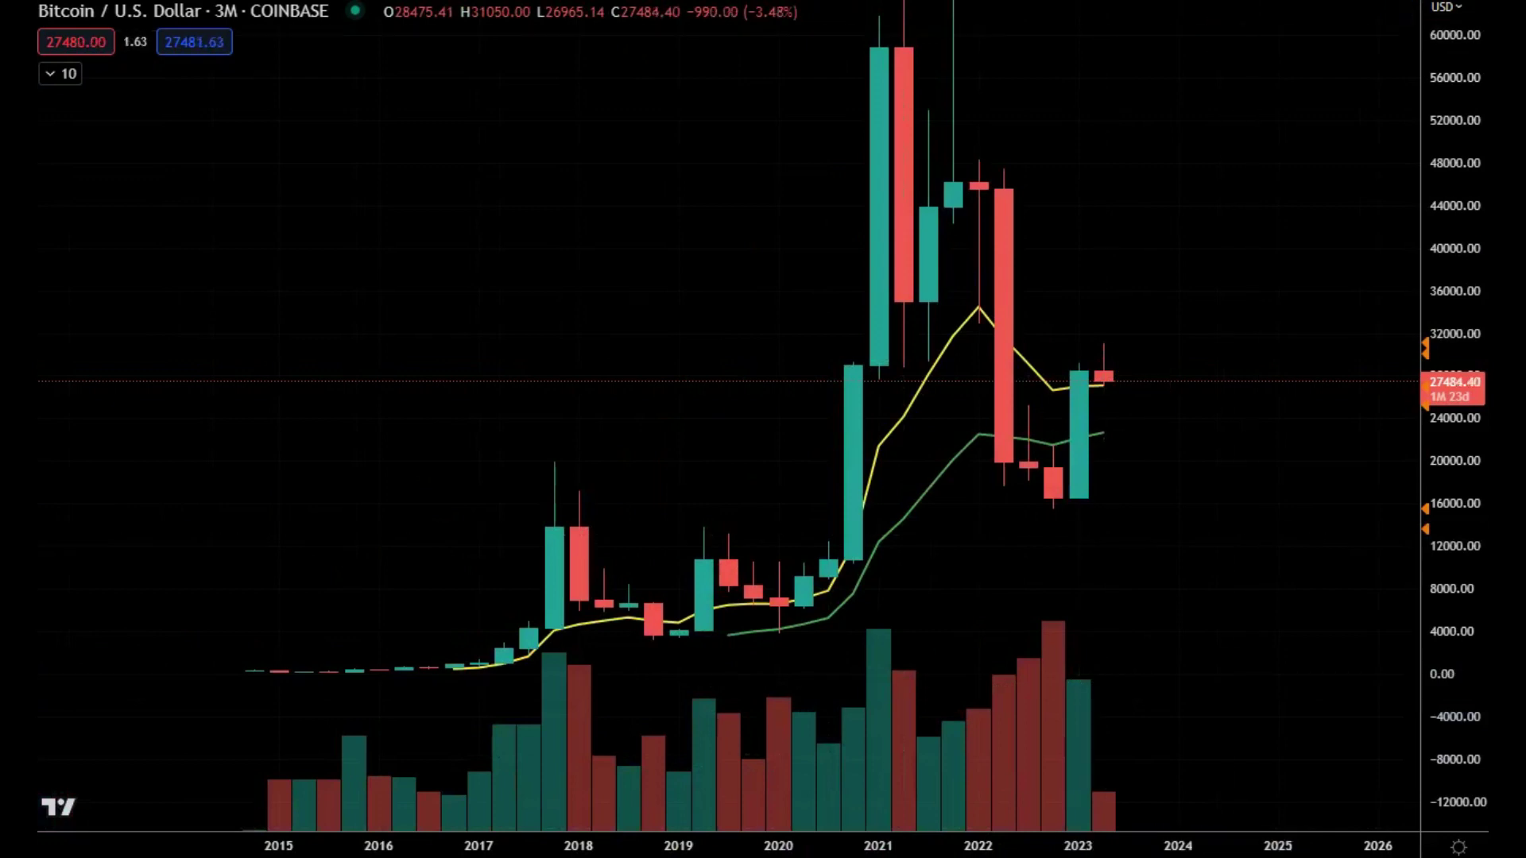
click(978, 486)
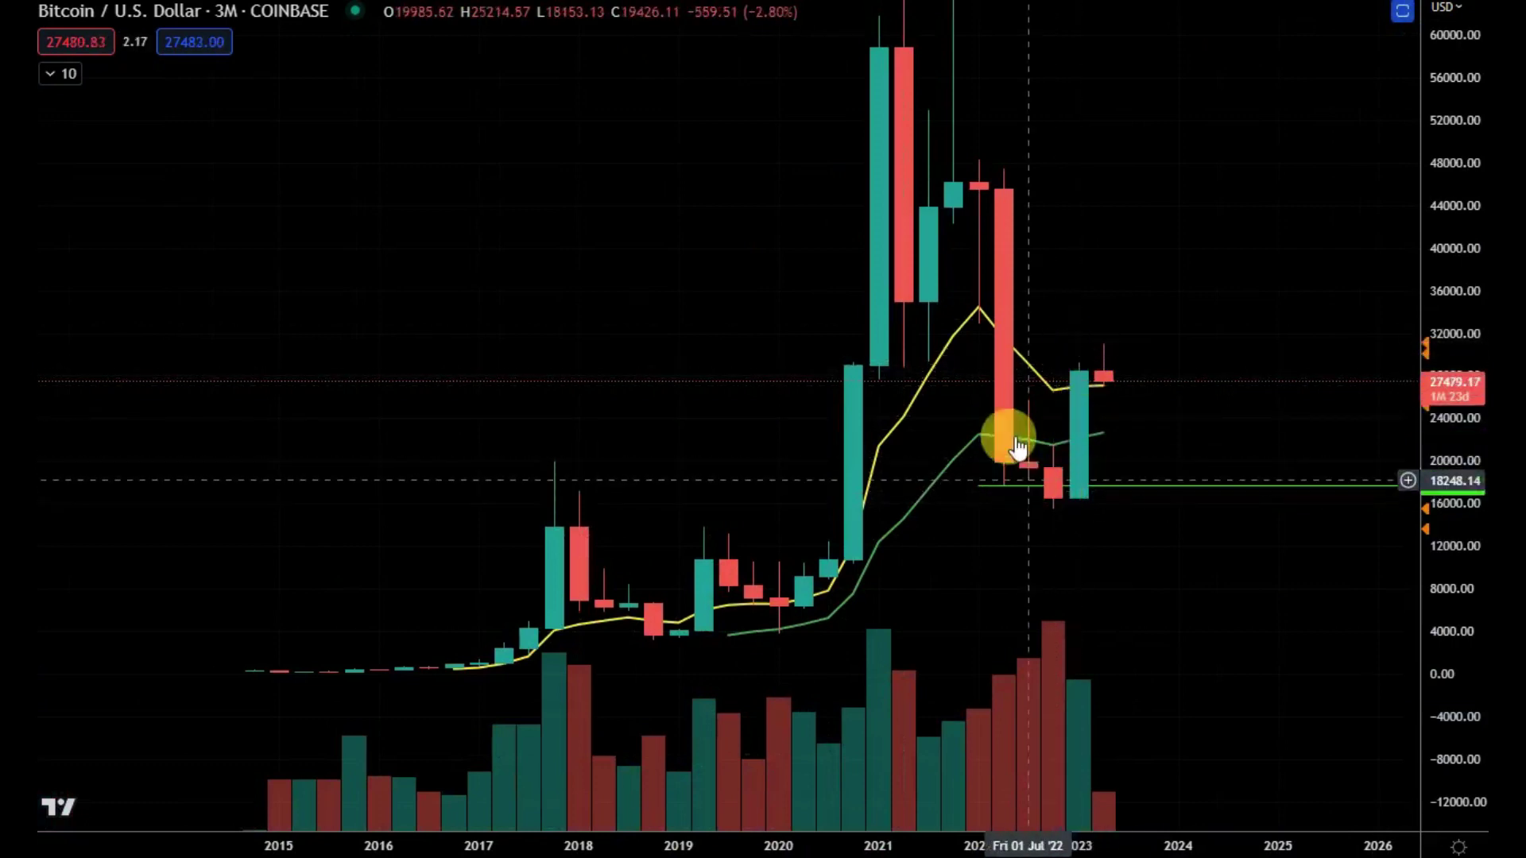
click(1073, 487)
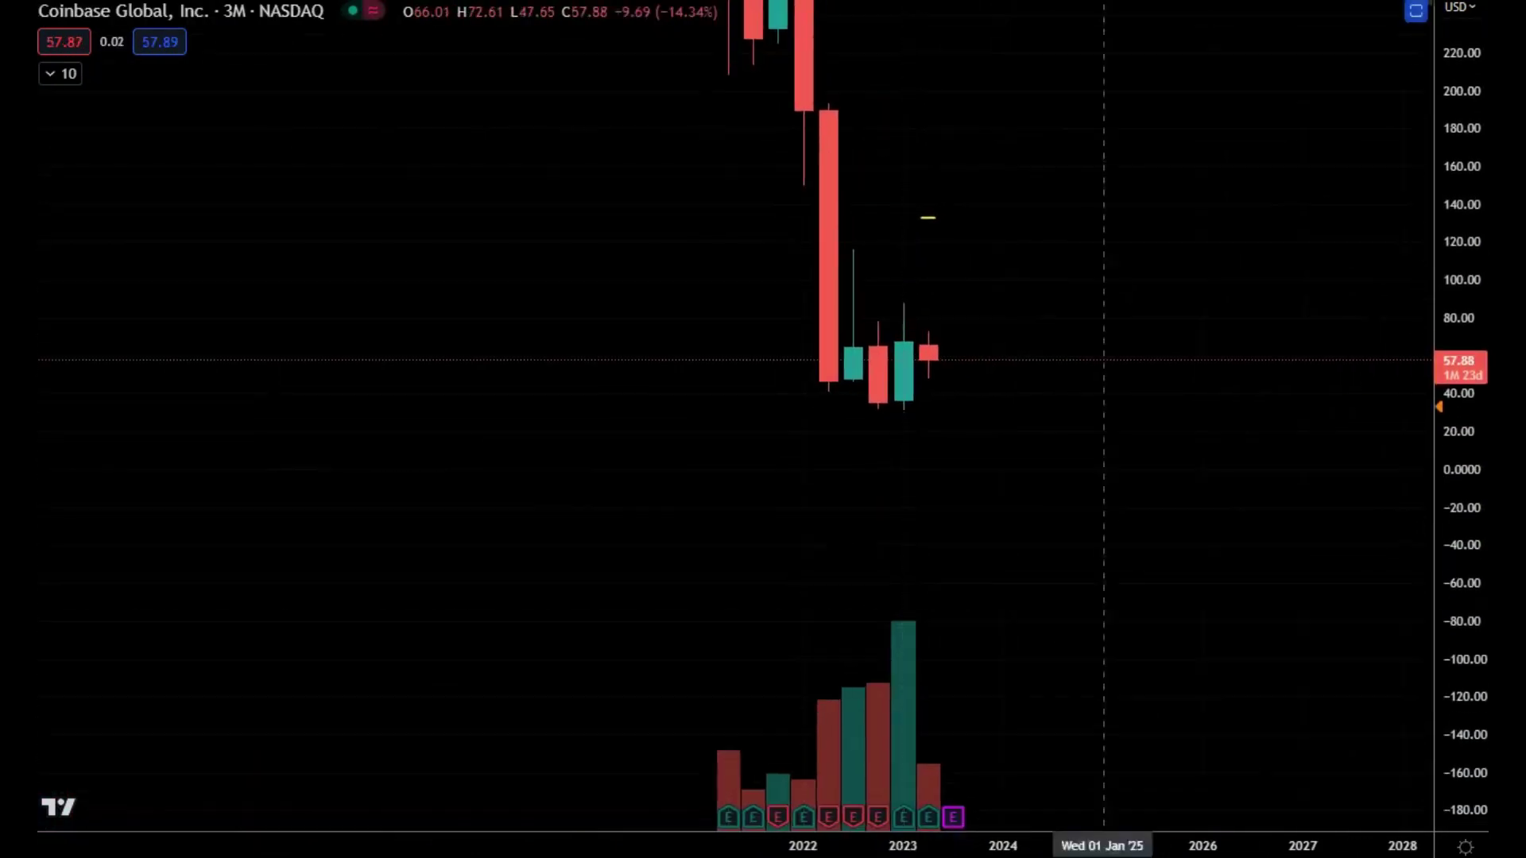
Place a horizontal ray at 42.61 on the 3-month Coinbase chart and switch that chart to the 2-week timeframe.
click(805, 389)
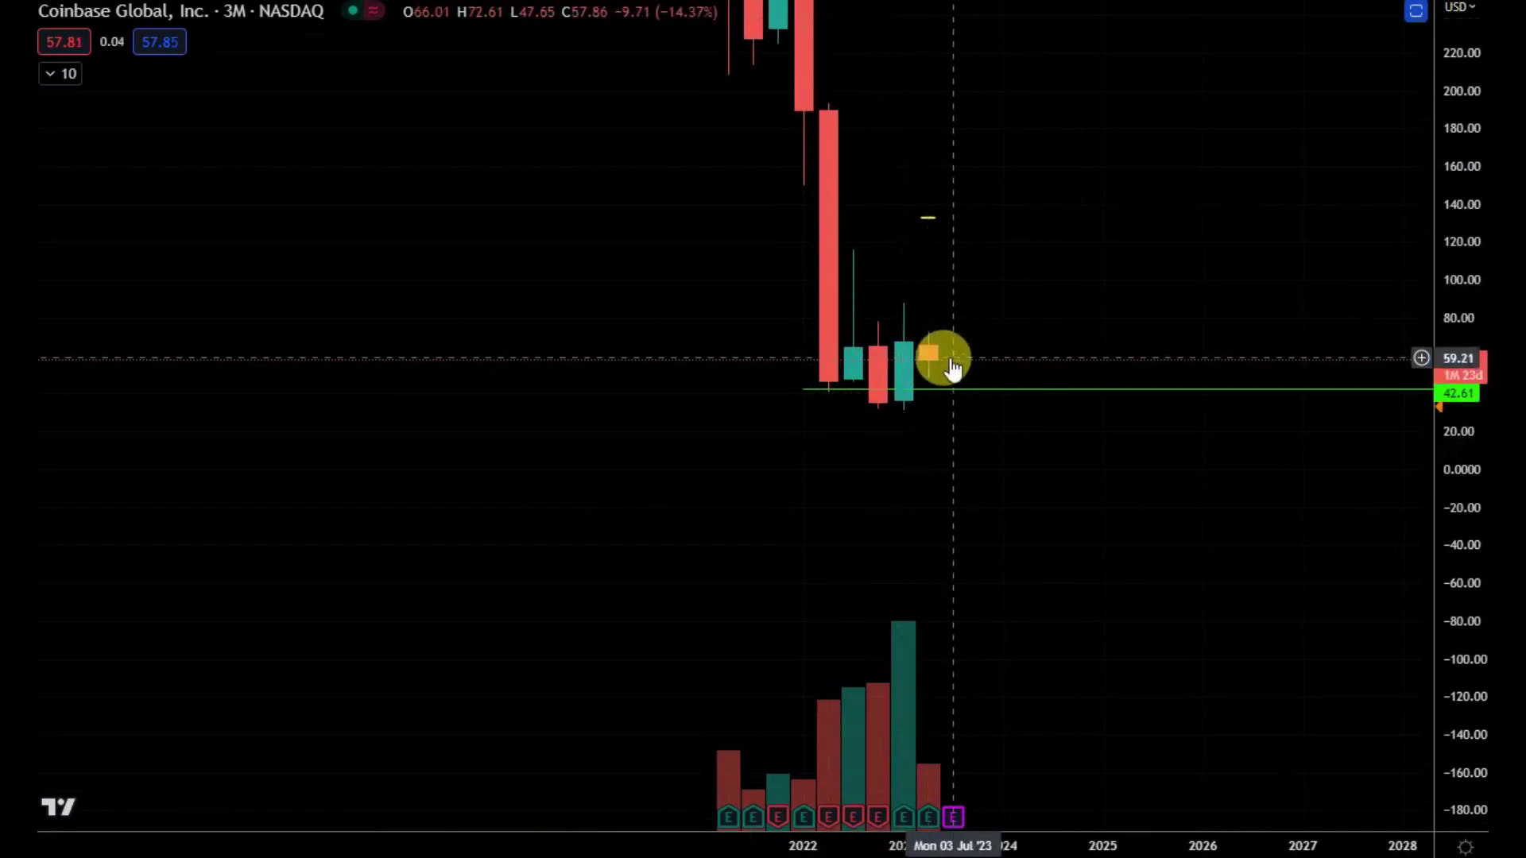
mouse_move(666, 779)
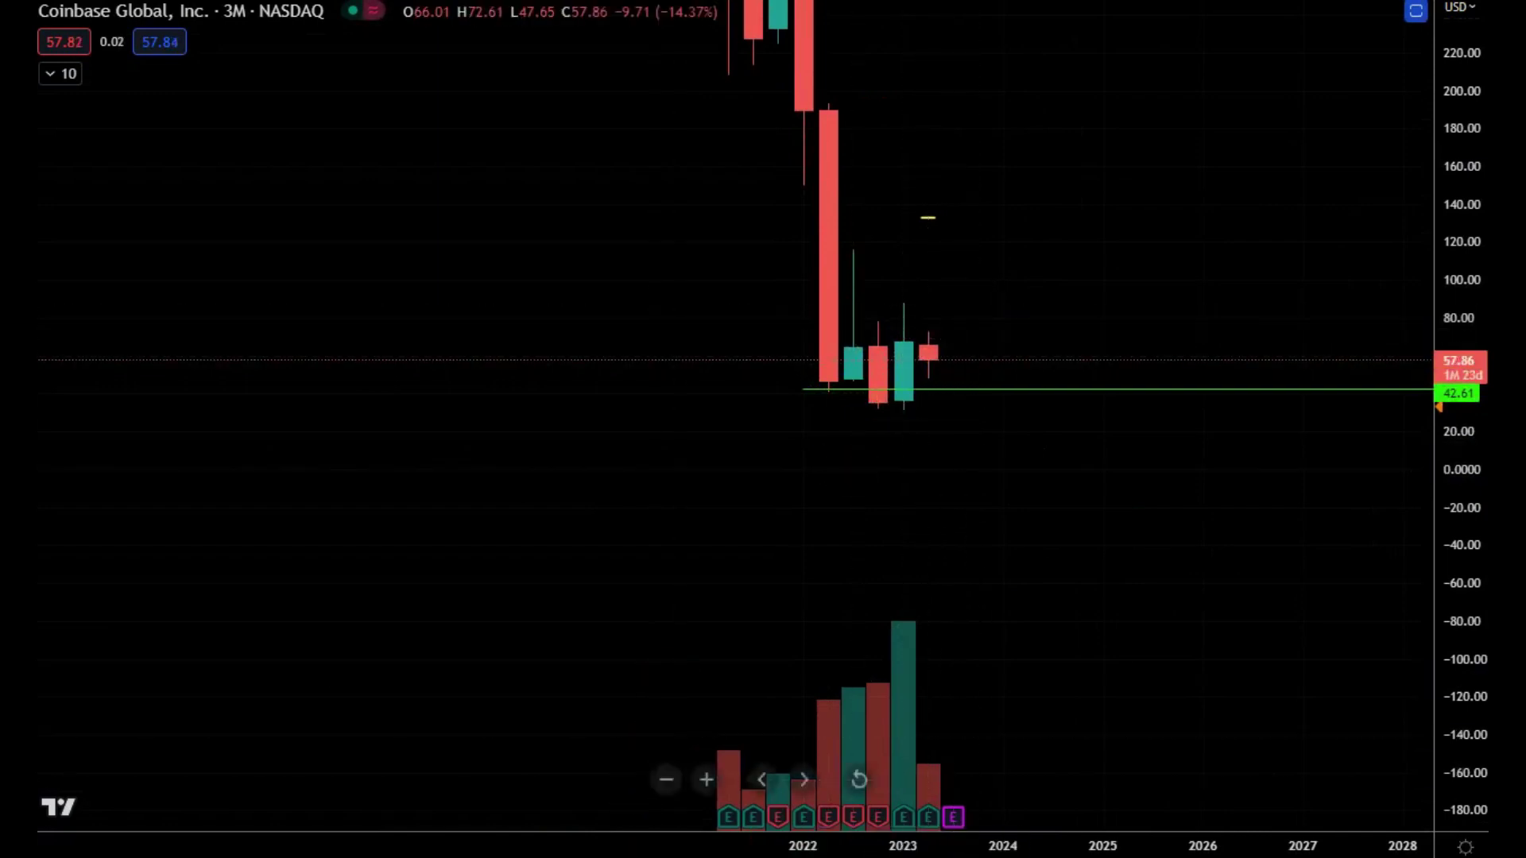
click(560, 849)
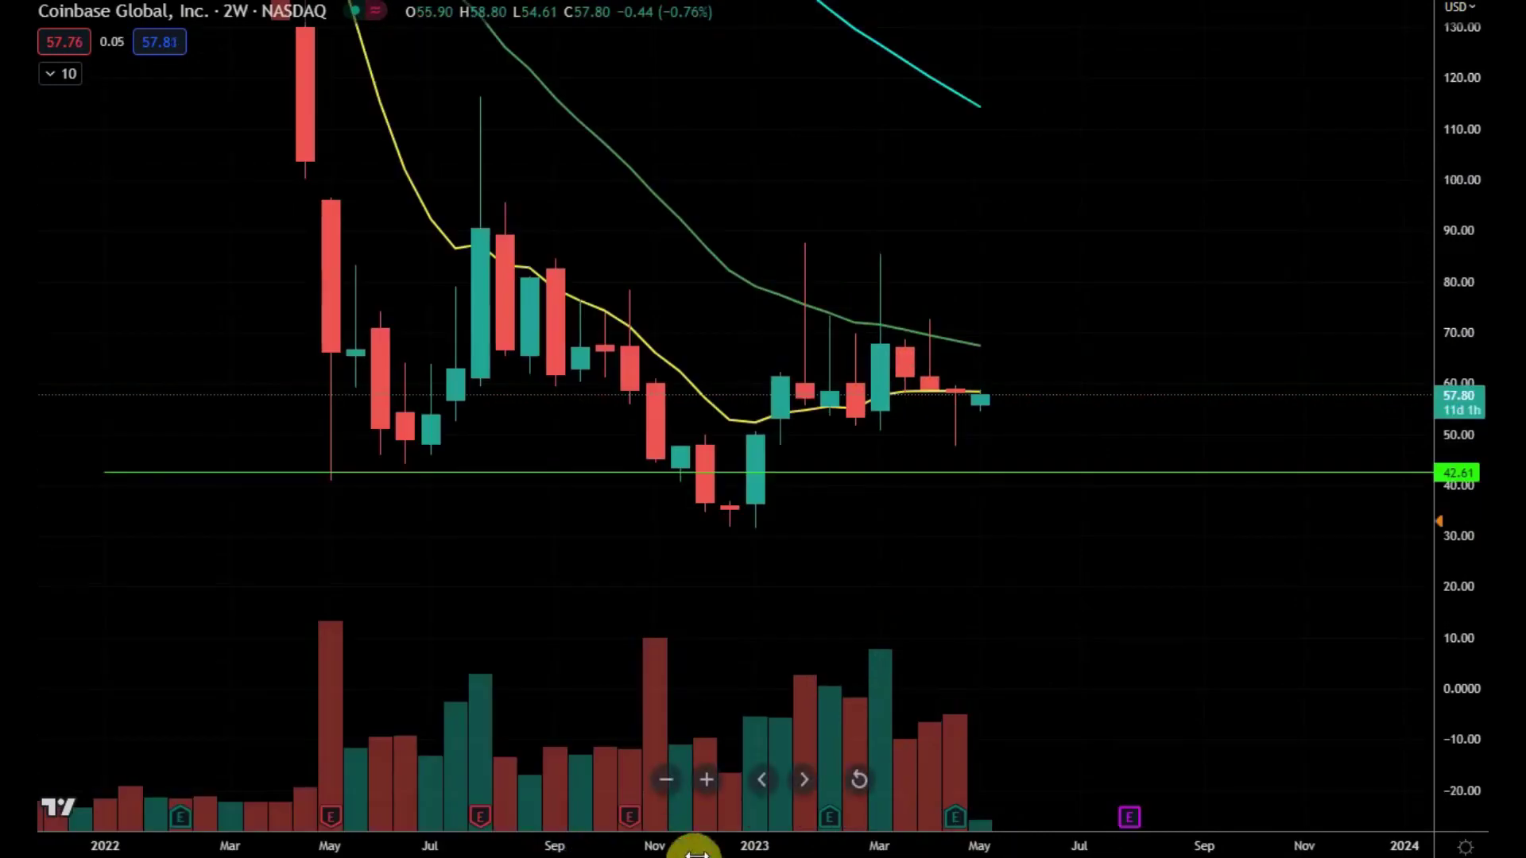
drag(696, 855, 1076, 839)
drag(1451, 491, 1440, 736)
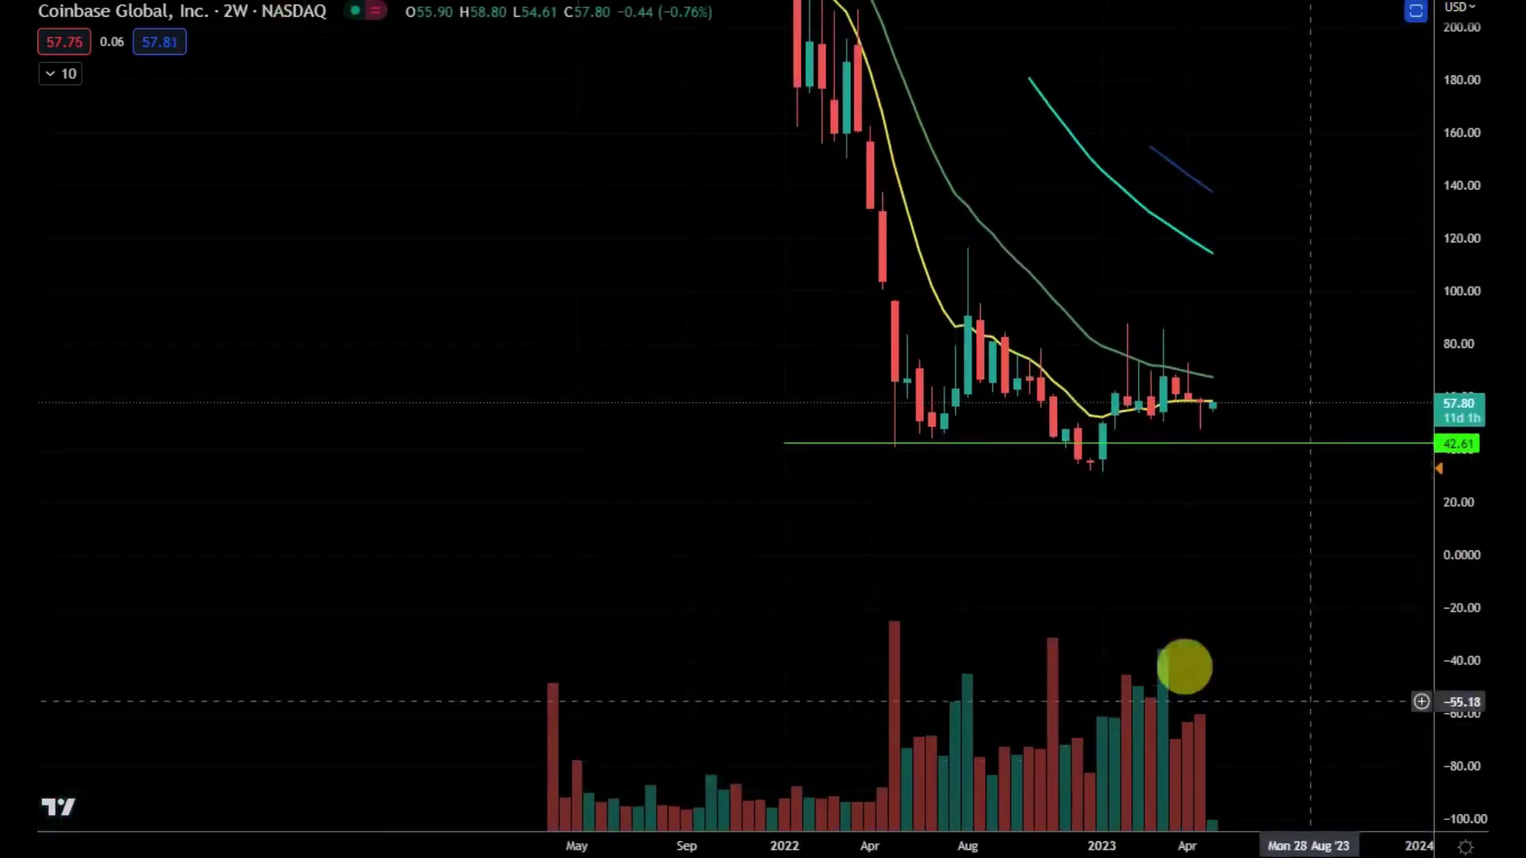
drag(1234, 743, 1139, 751)
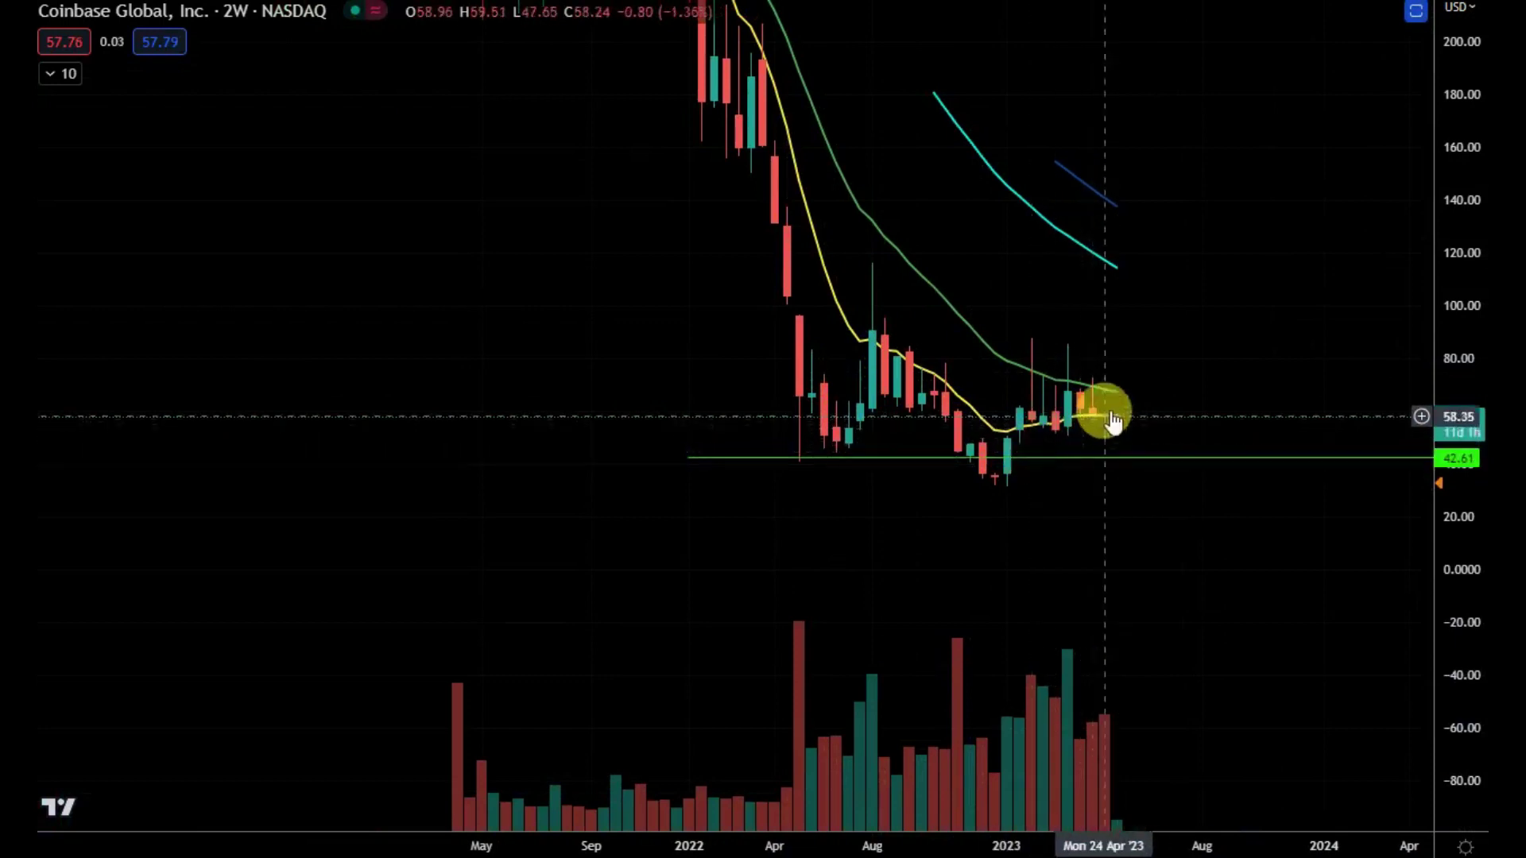
Lower the horizontal ray to 32.41 and draw a rectangle beneath it to about 21, spanning late March to November 2023.
drag(1100, 454, 1091, 499)
click(1087, 526)
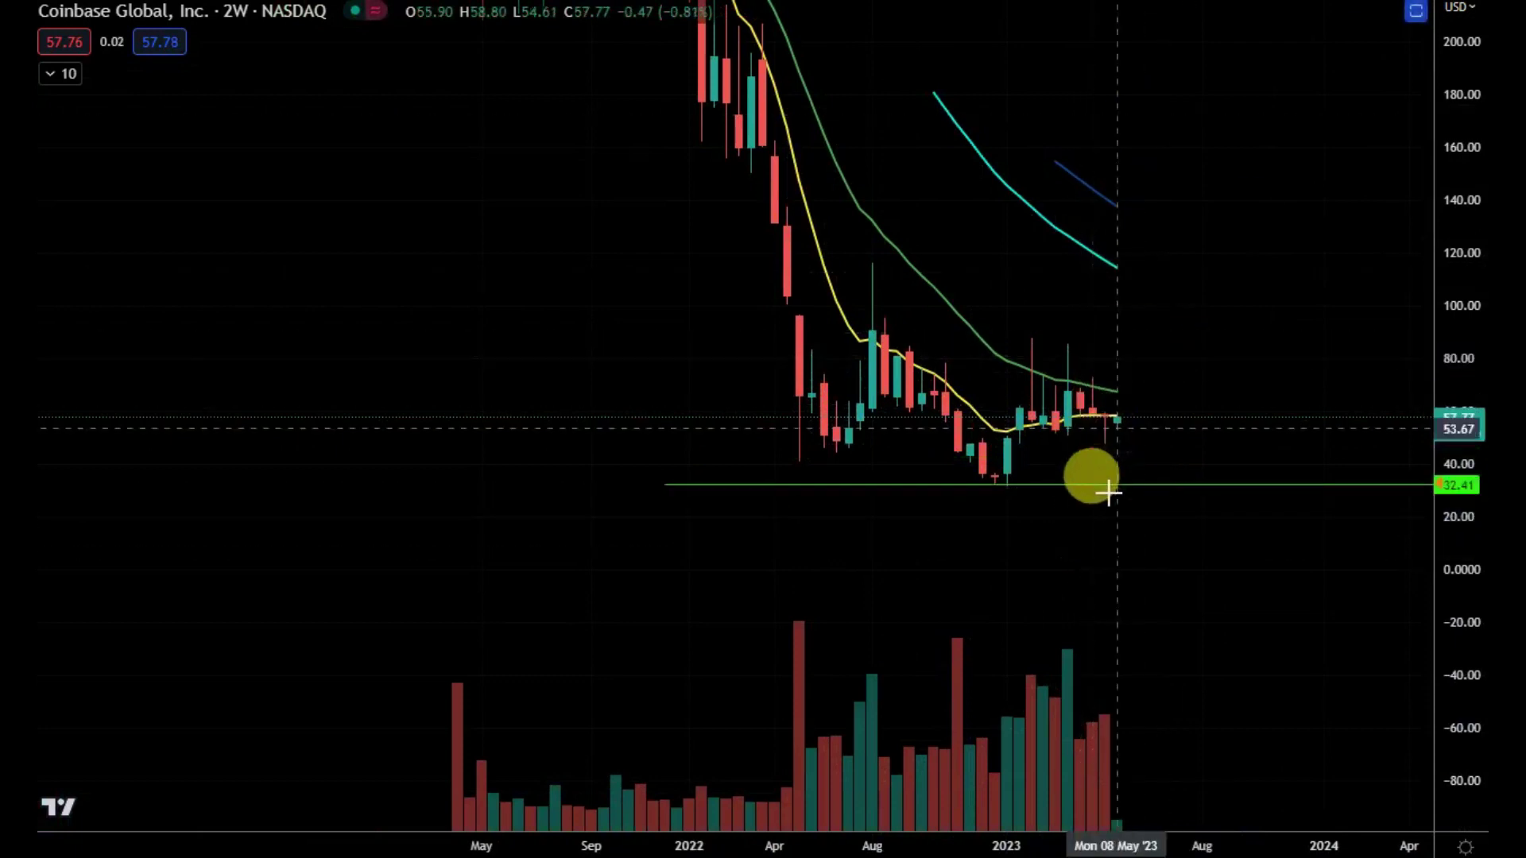
mouse_move(1079, 485)
mouse_down()
mouse_move(1224, 531)
mouse_move(1279, 515)
mouse_up()
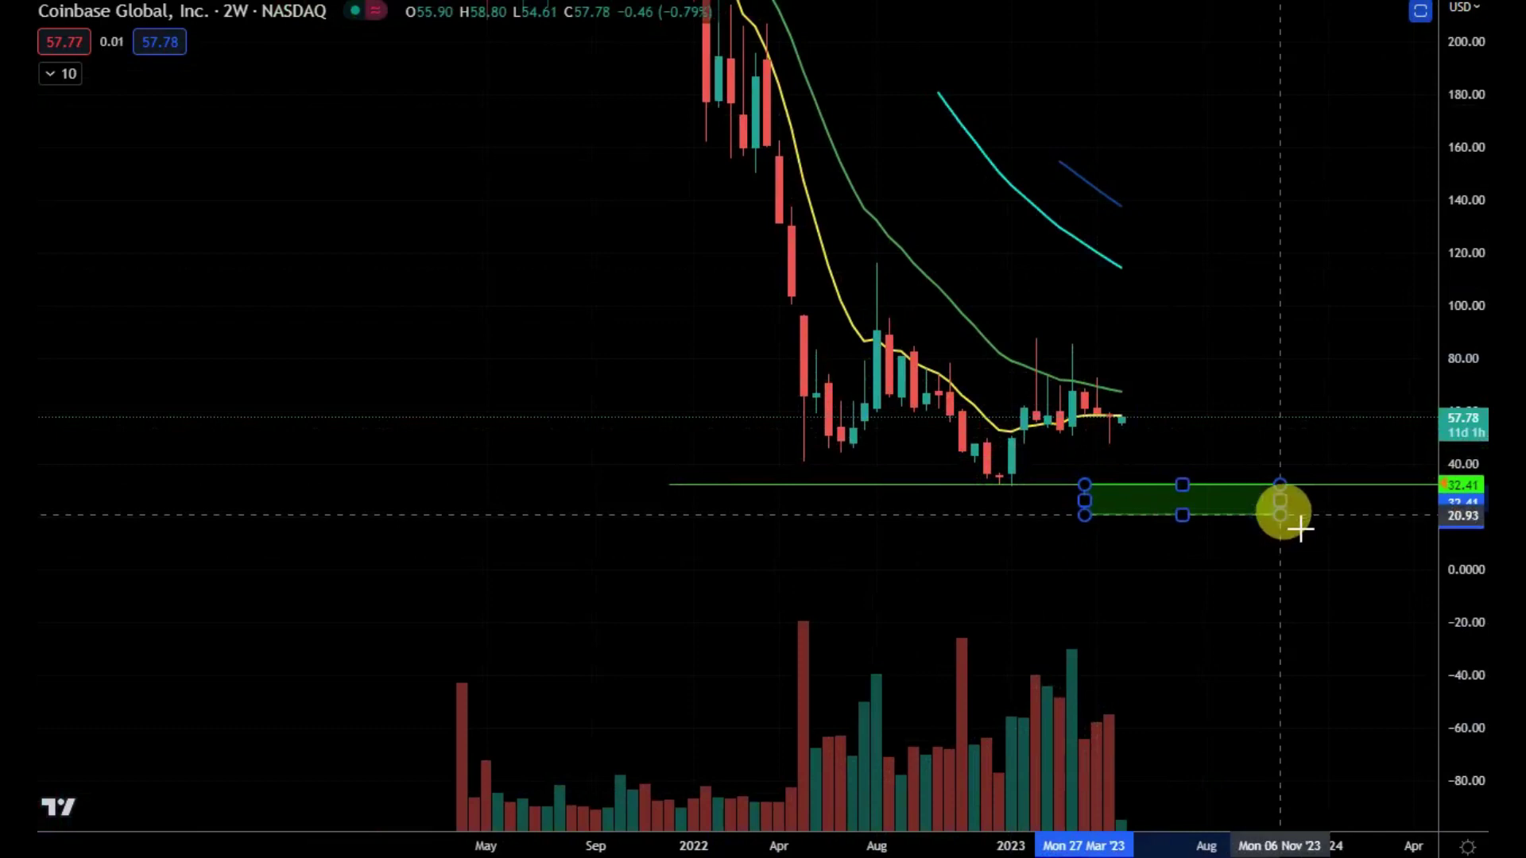
click(1293, 550)
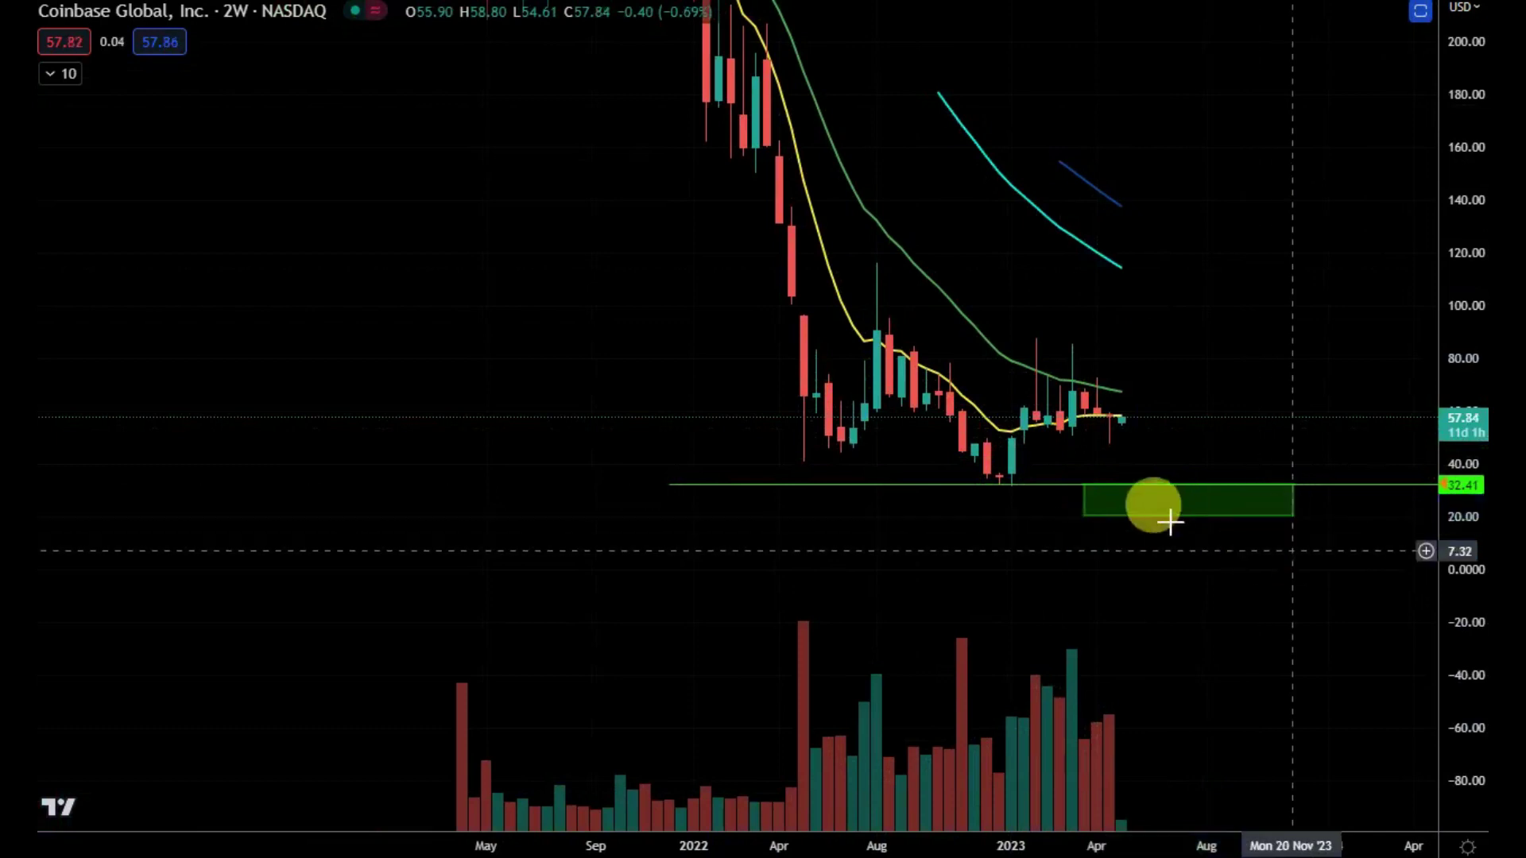
Raise the horizontal ray to 41.34 and move the rectangle directly beneath it, over the December 2022 lows.
drag(669, 484, 712, 461)
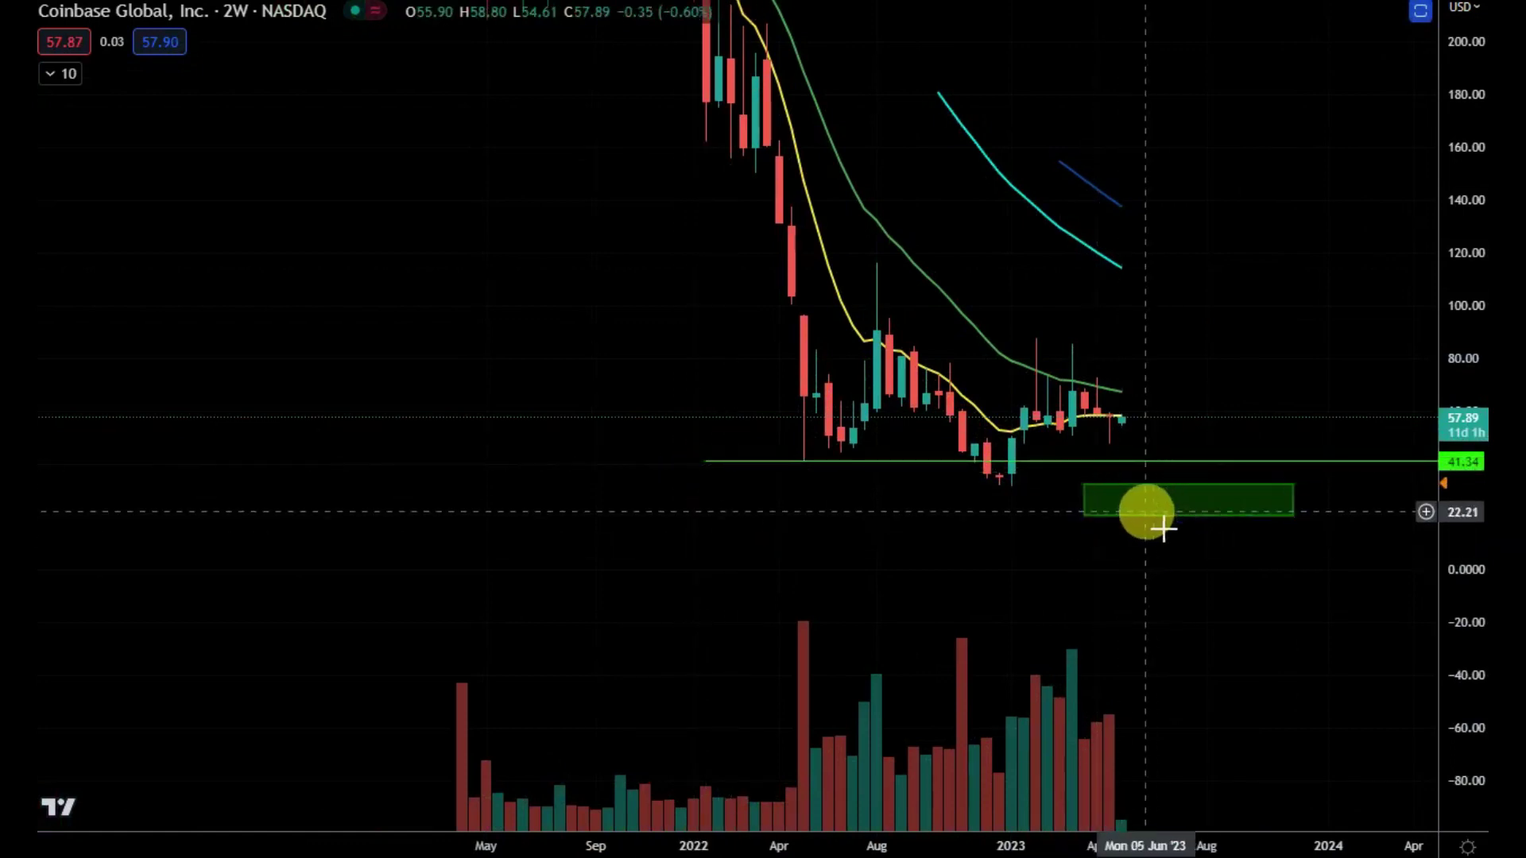
drag(1150, 522, 998, 507)
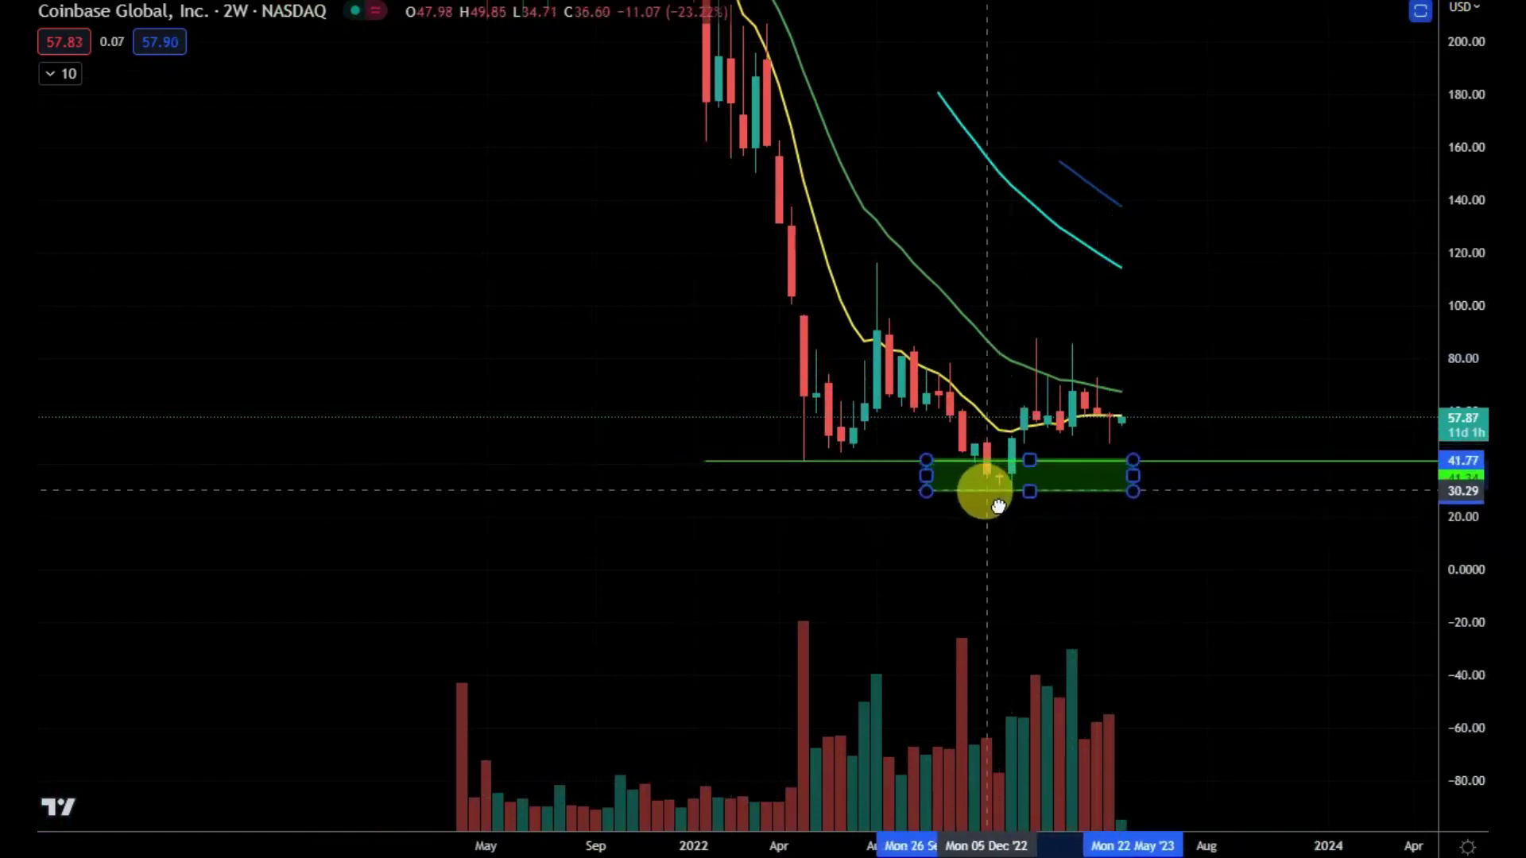
click(975, 580)
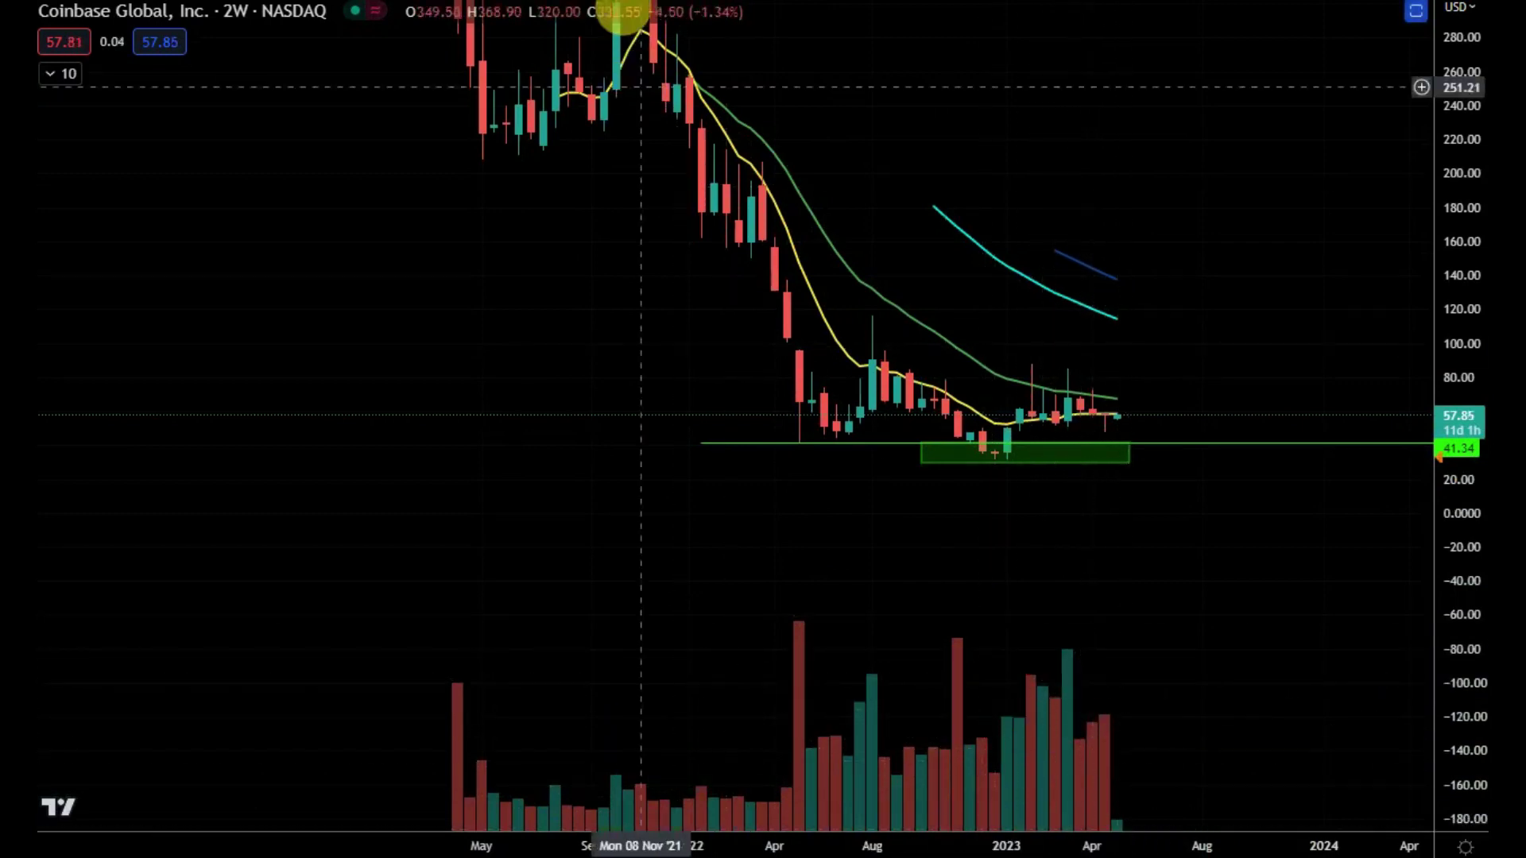
Switch the Coinbase chart to the 1-month timeframe and raise the horizontal ray to 53.44.
text(1M)
key(Return)
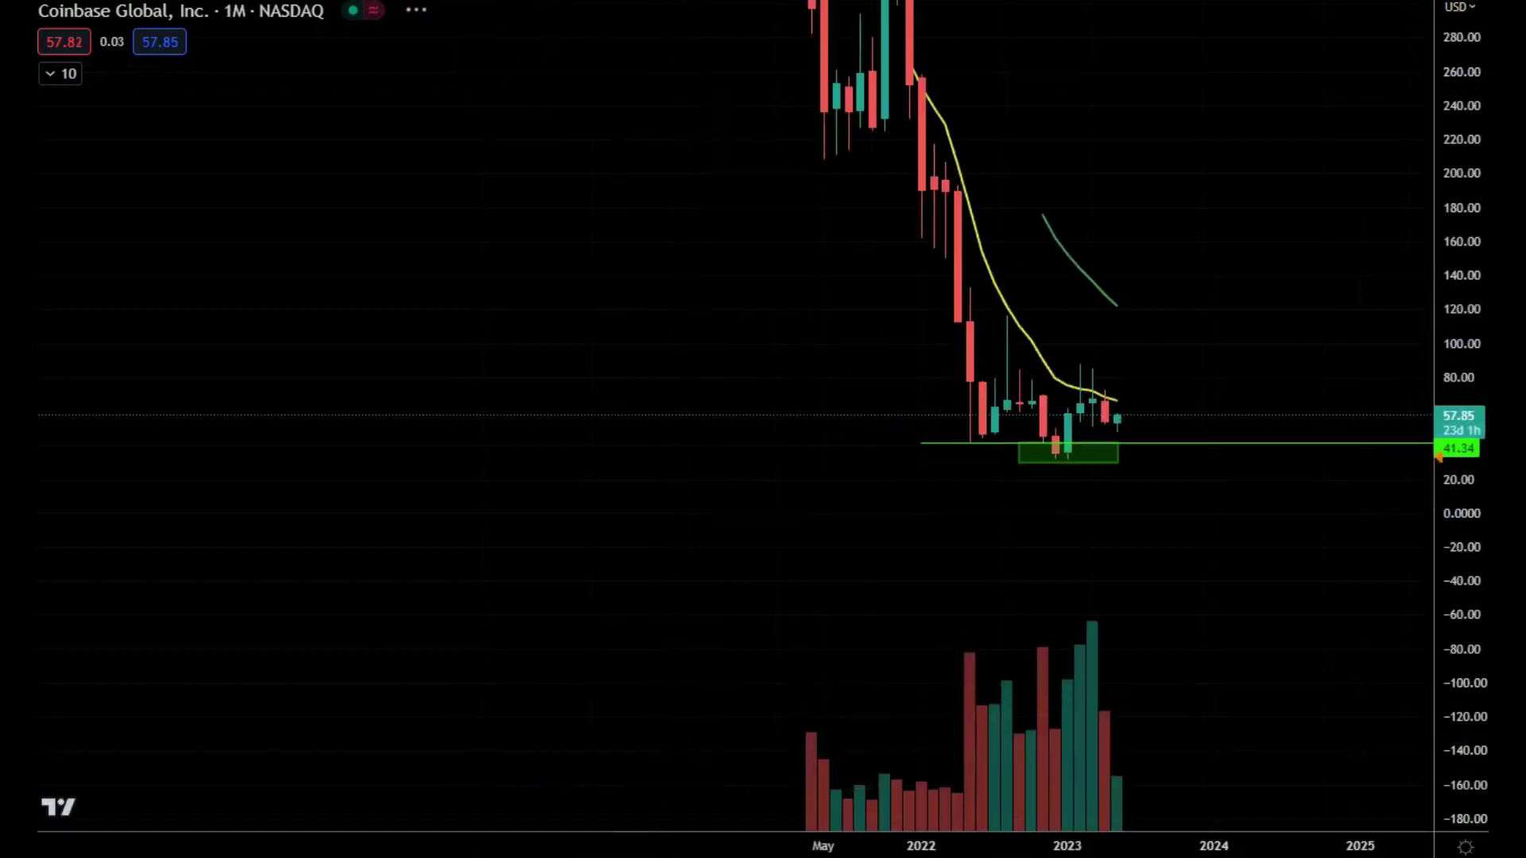
drag(943, 481, 1075, 429)
drag(1264, 625, 1054, 640)
Switch the Coinbase chart to the 6-month timeframe with all its candles and volume bars in view.
click(700, 2)
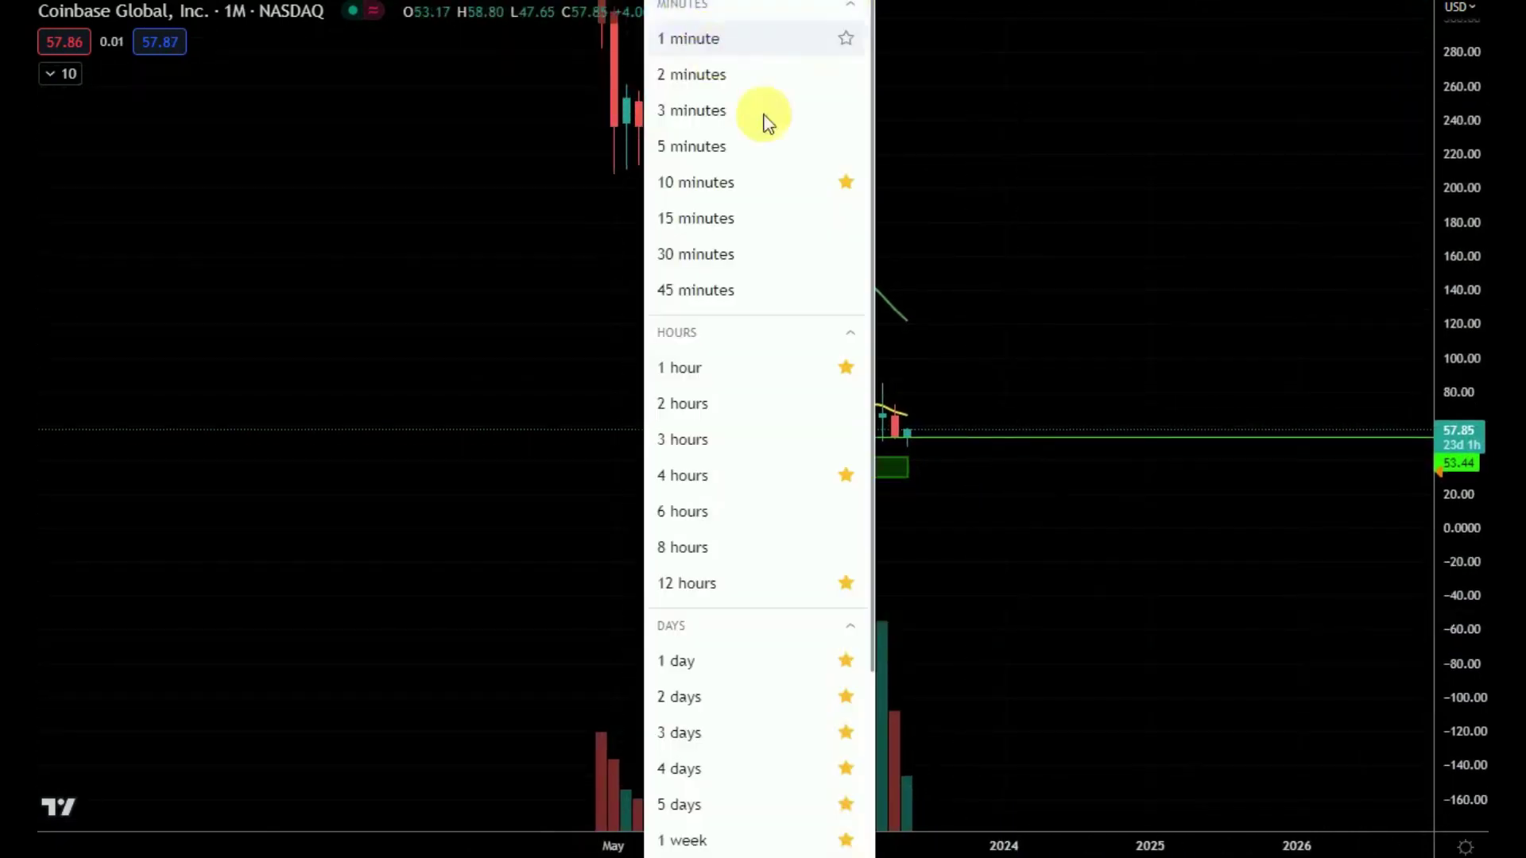
scroll(770, 677, down, 4)
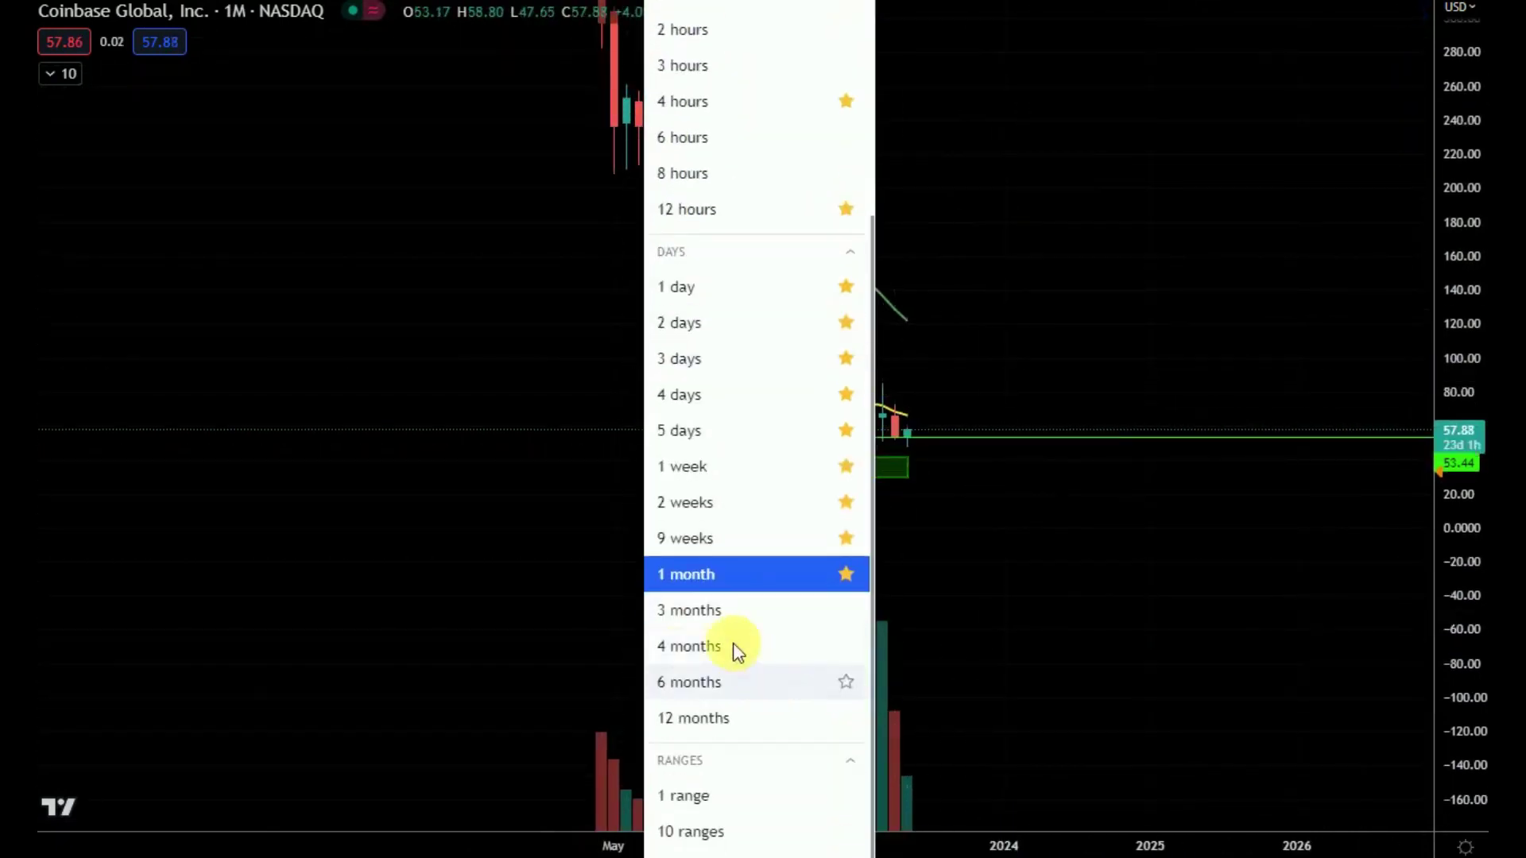
click(955, 636)
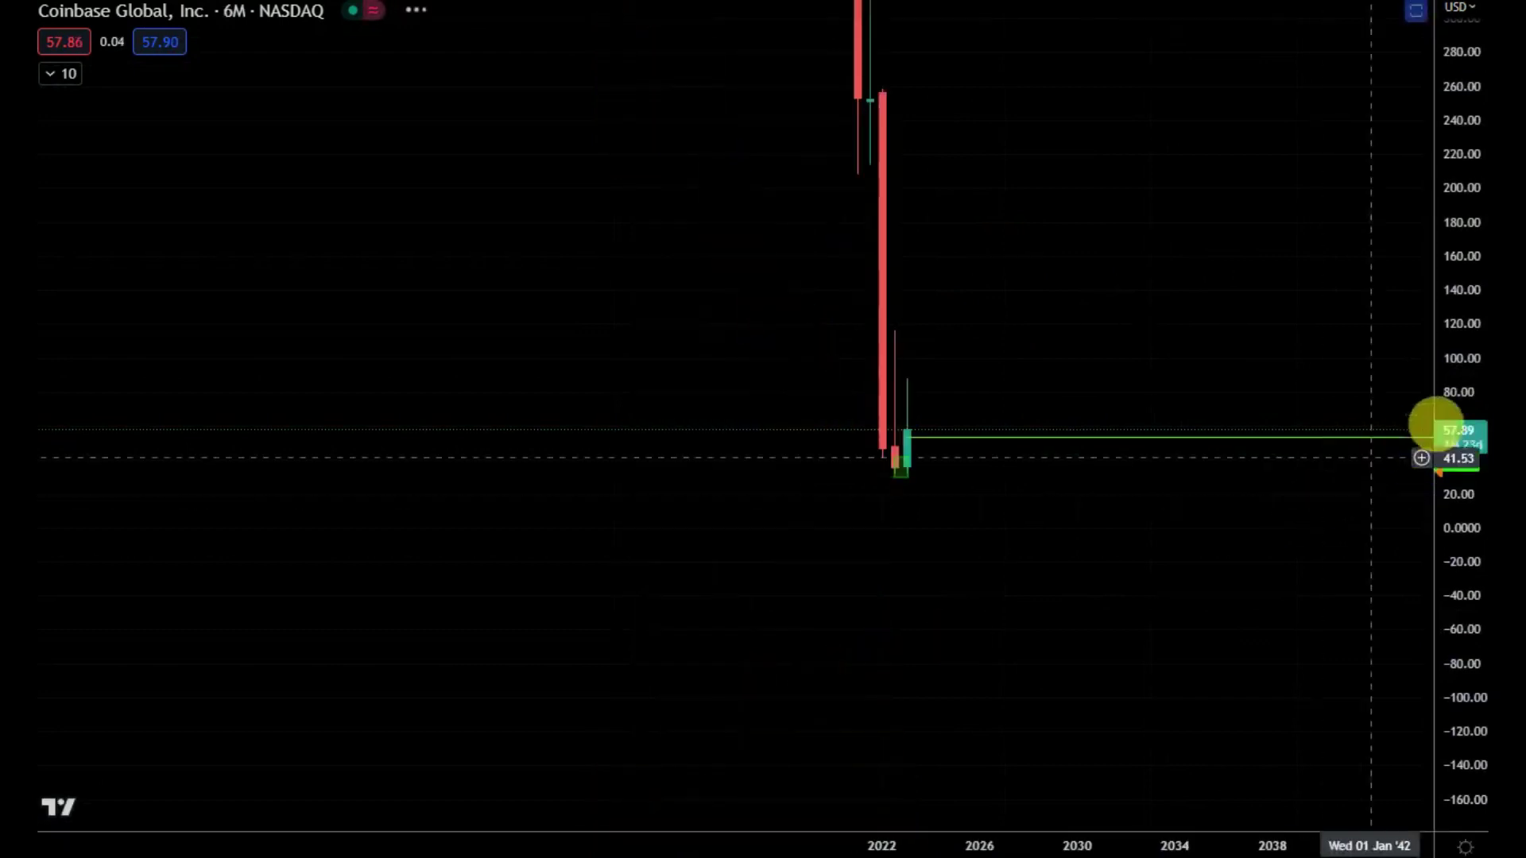
drag(1474, 465, 1164, 703)
drag(985, 703, 759, 855)
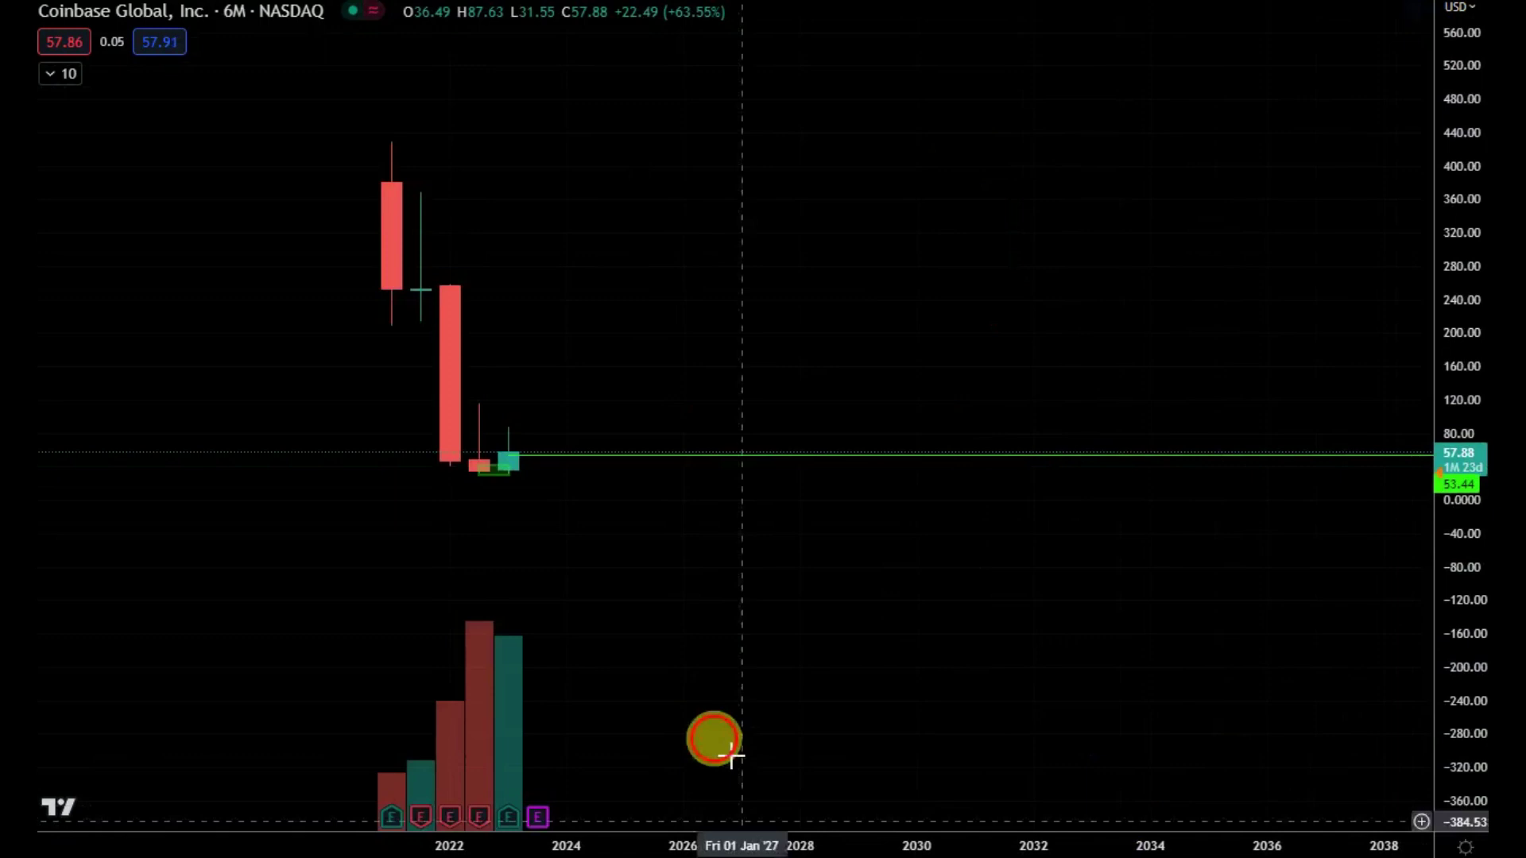
drag(830, 736, 1203, 745)
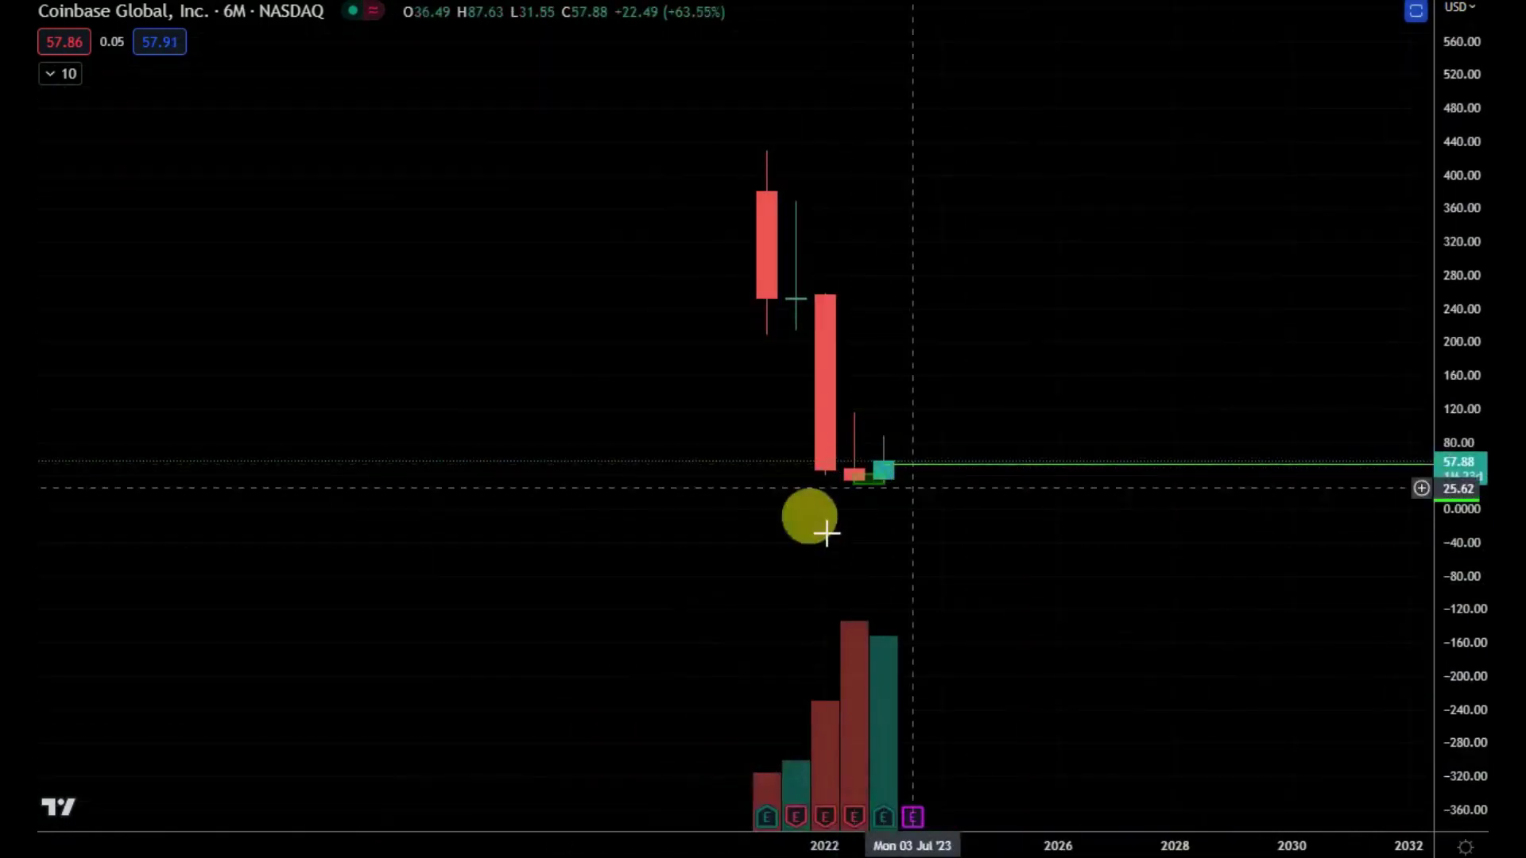
Clear all drawings and draw a rectangle just after the latest 6-month candle, from about 60 down to about 20.
click(75, 668)
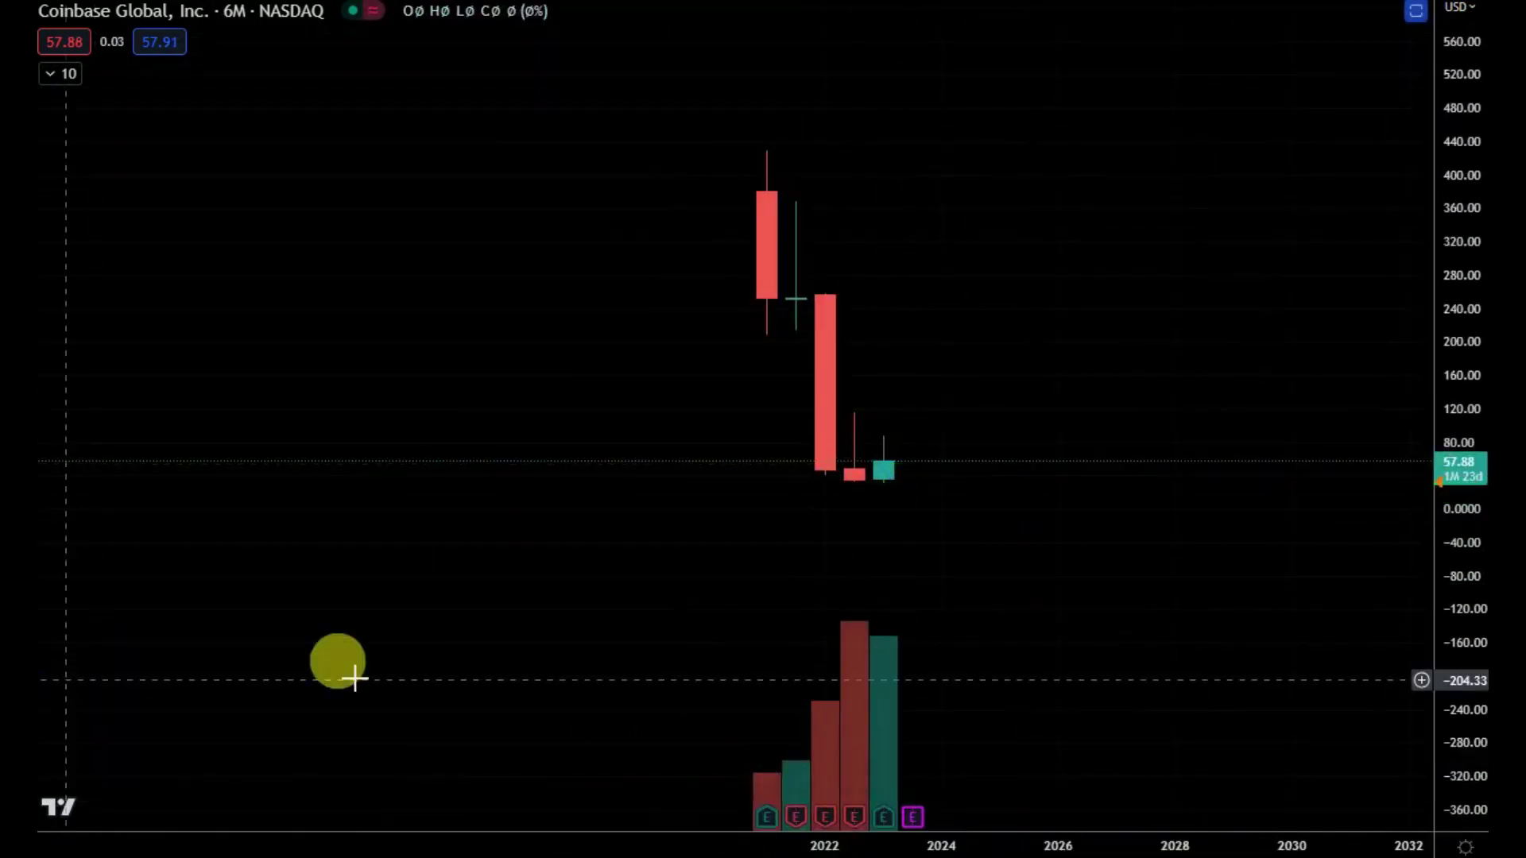
drag(1468, 759, 1440, 513)
drag(1148, 634, 1117, 556)
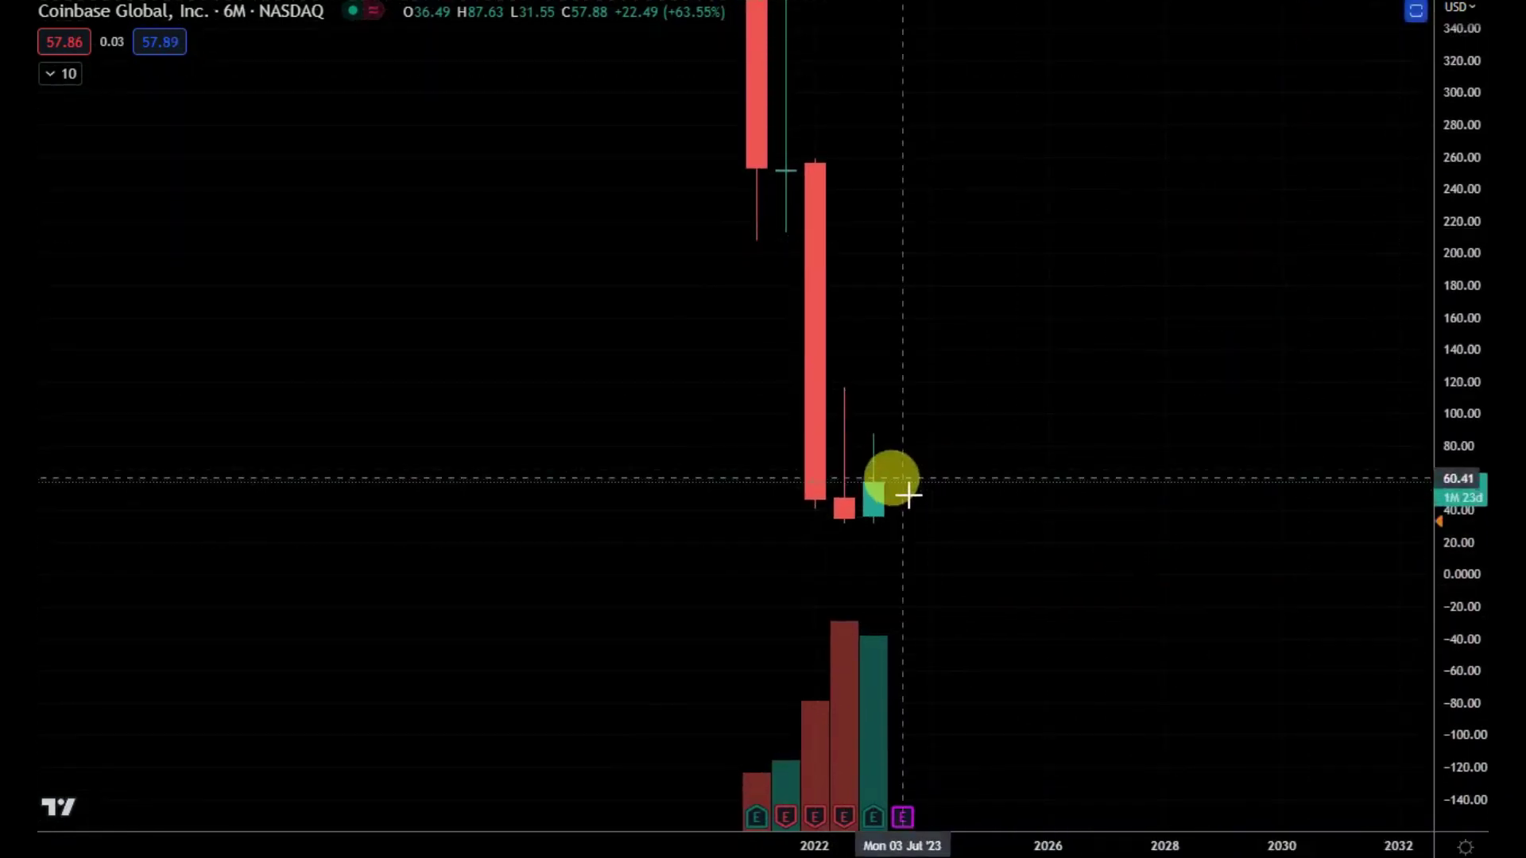
mouse_move(912, 497)
mouse_down()
mouse_move(930, 596)
mouse_move(932, 569)
mouse_up()
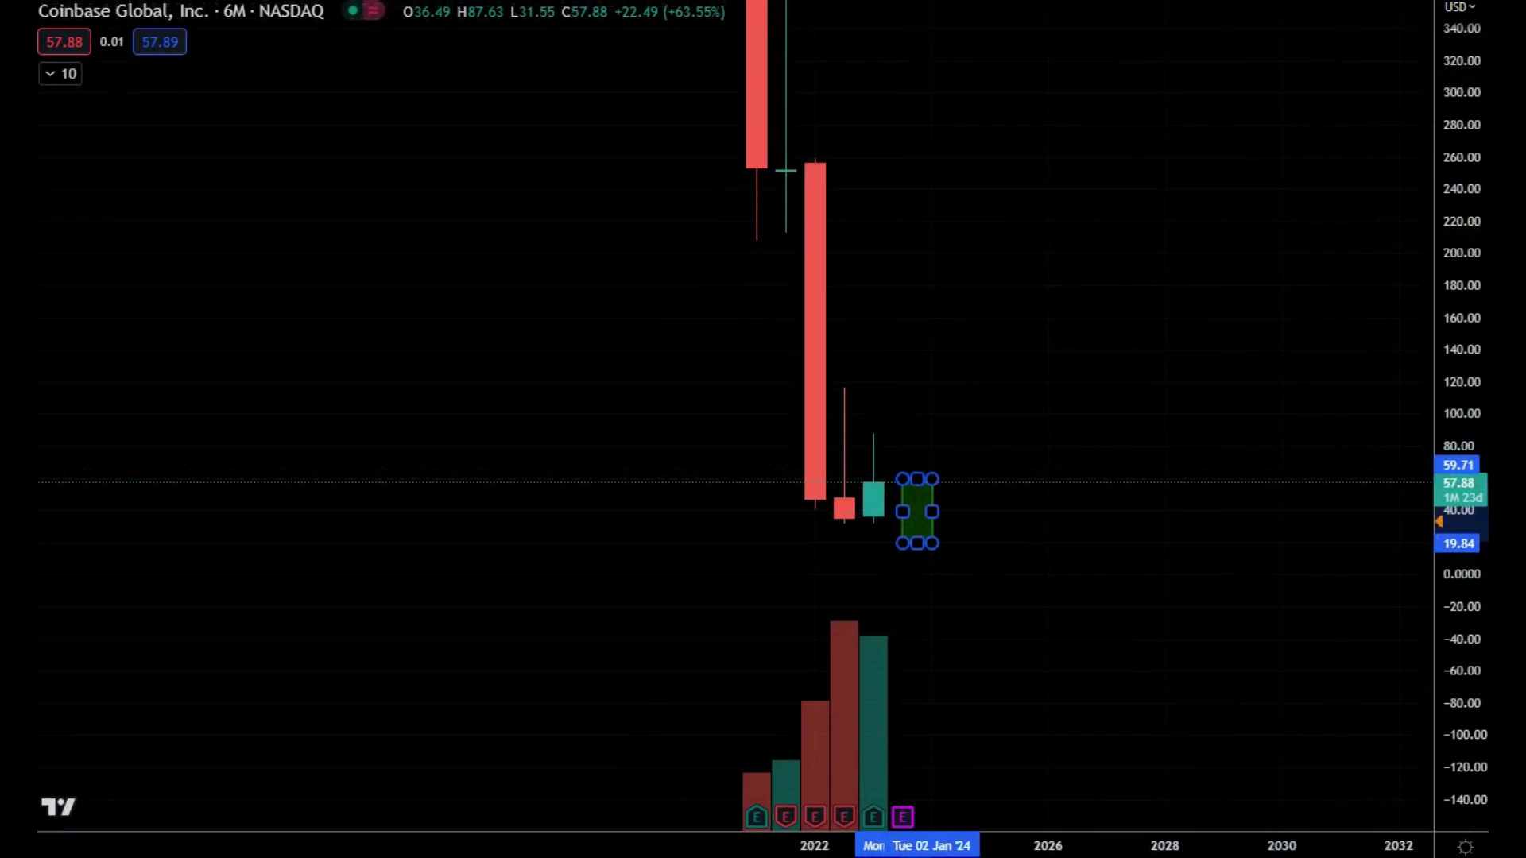
Change the colour of the rectangle after the latest 6-month candle to red.
click(1297, 4)
click(1326, 7)
click(1334, 27)
click(1345, 41)
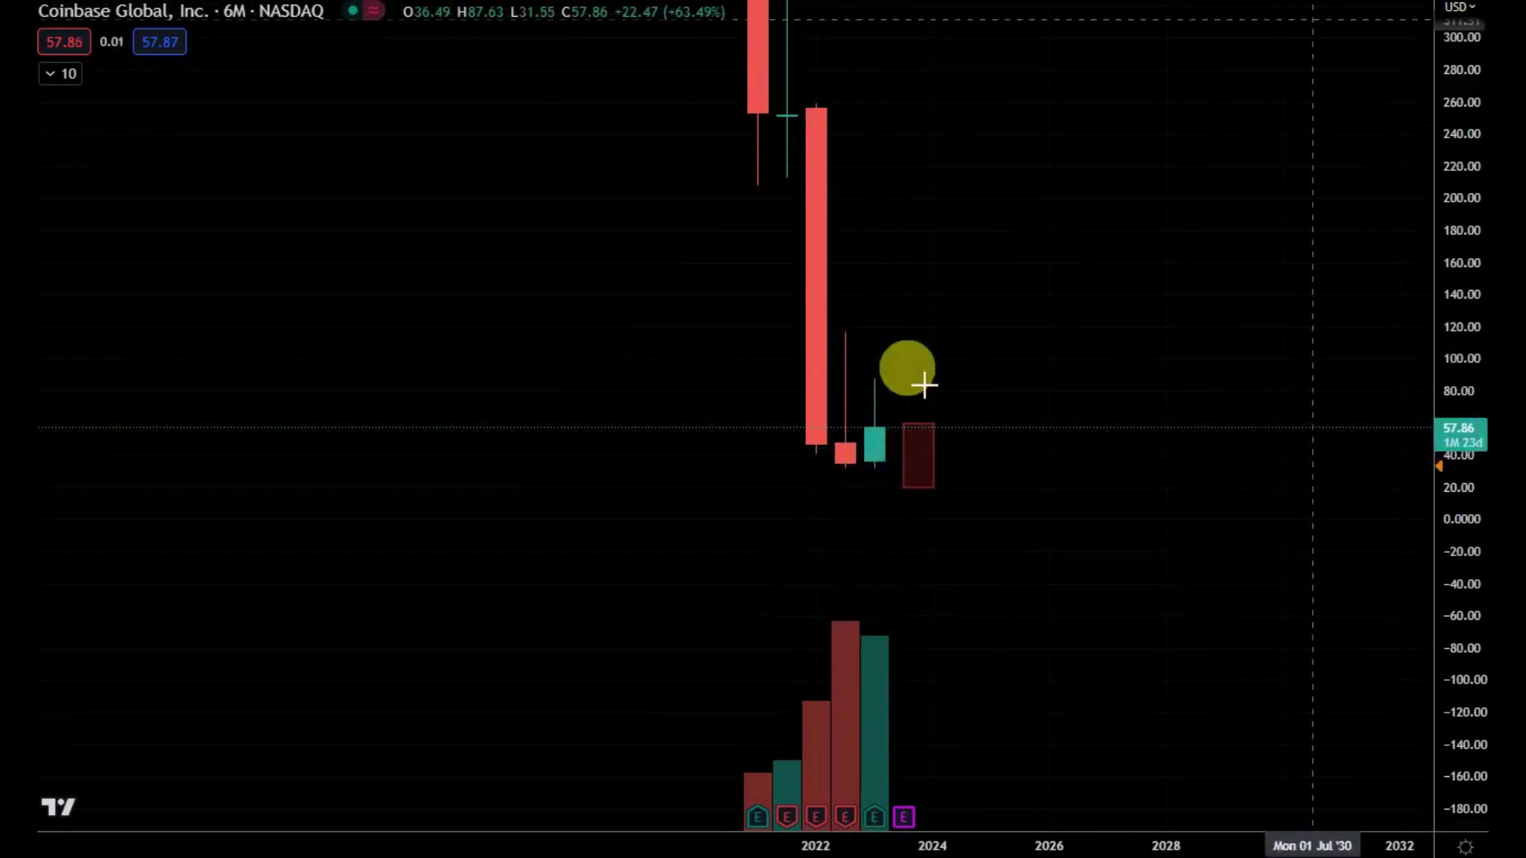
Draw a red resistance rectangle between about 87 and 74, spanning January 2022 to January 2024.
drag(816, 380, 904, 401)
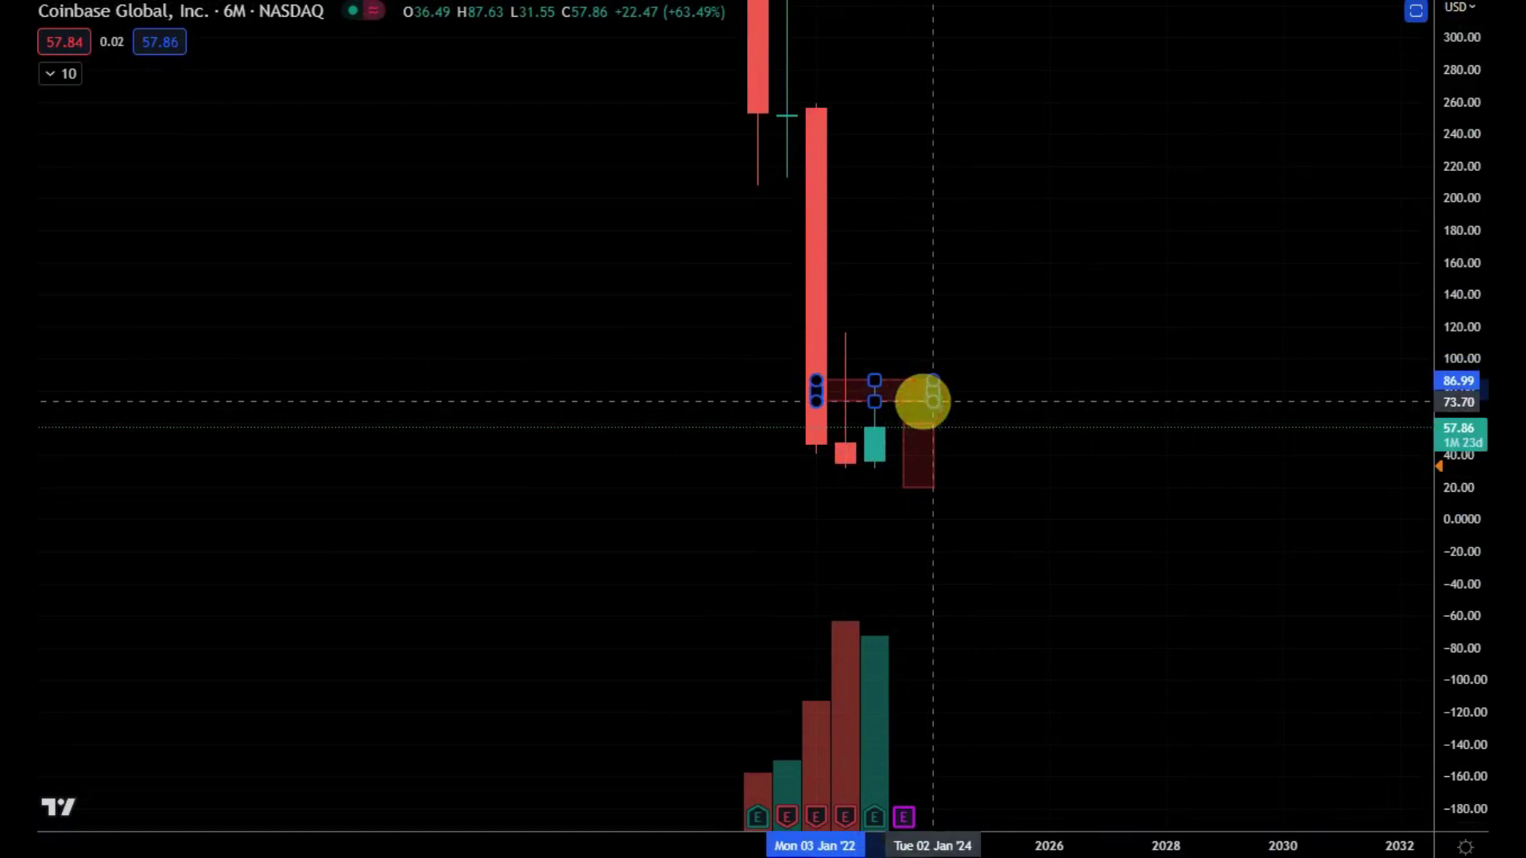
click(1047, 429)
click(924, 499)
click(874, 431)
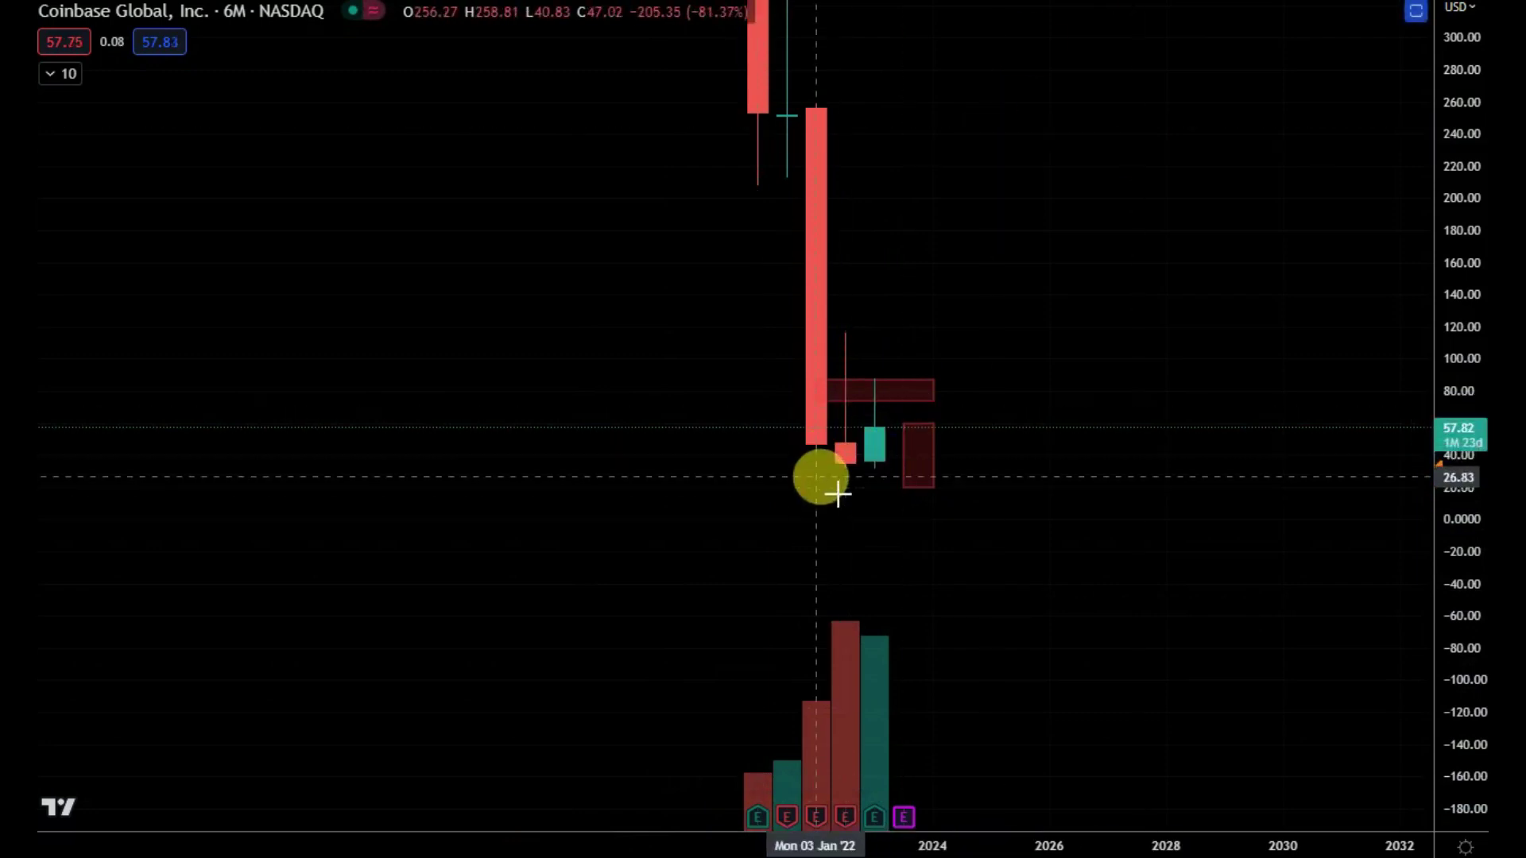
Sketch a possible price path from the January 2022 candle's close, dipping, rising to resistance at about 78, dropping below the latest candle and rallying upward.
drag(816, 443, 846, 471)
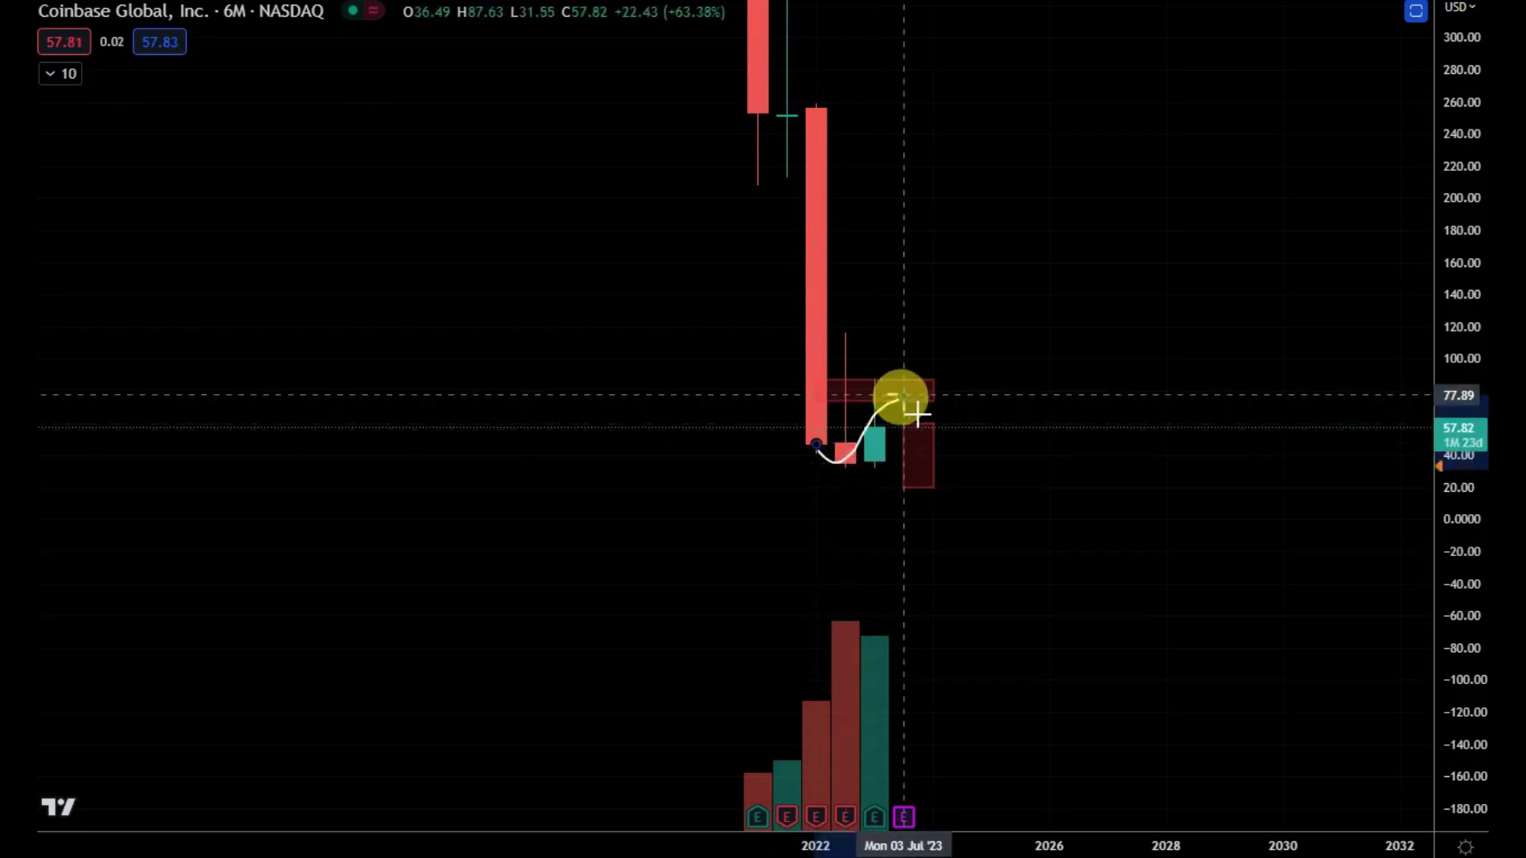
drag(901, 398, 955, 503)
mouse_move(933, 453)
mouse_down()
mouse_move(961, 507)
mouse_move(1000, 408)
mouse_move(1023, 454)
mouse_move(1108, 452)
mouse_move(1229, 249)
mouse_move(1216, 256)
mouse_up()
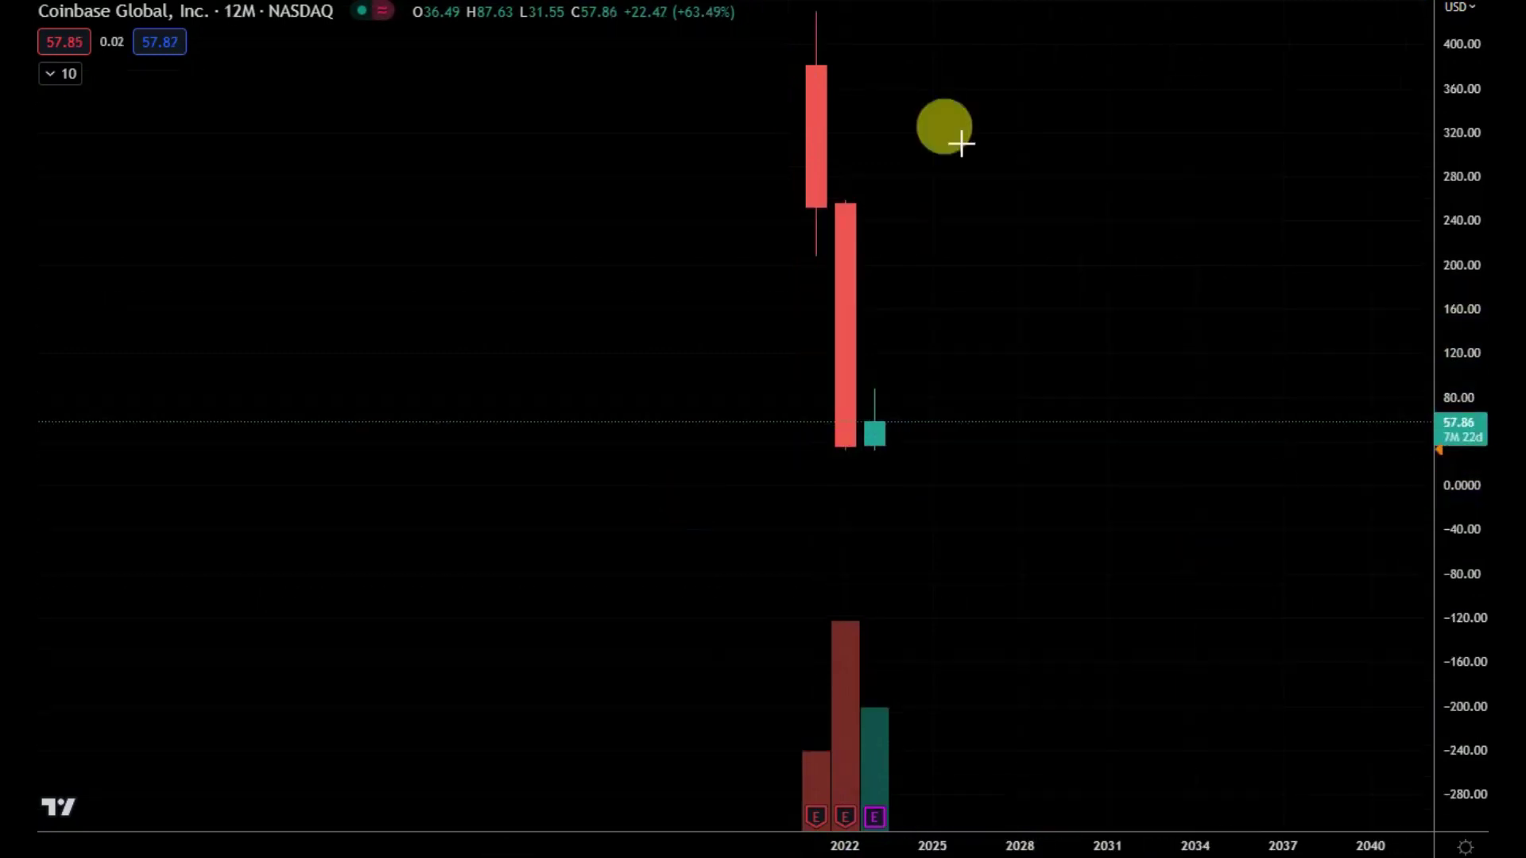
On the 12-month chart, draw a rectangle from about 54 to 120 spanning January 2024 to January 2026, with a lower wick to about 25.
click(909, 469)
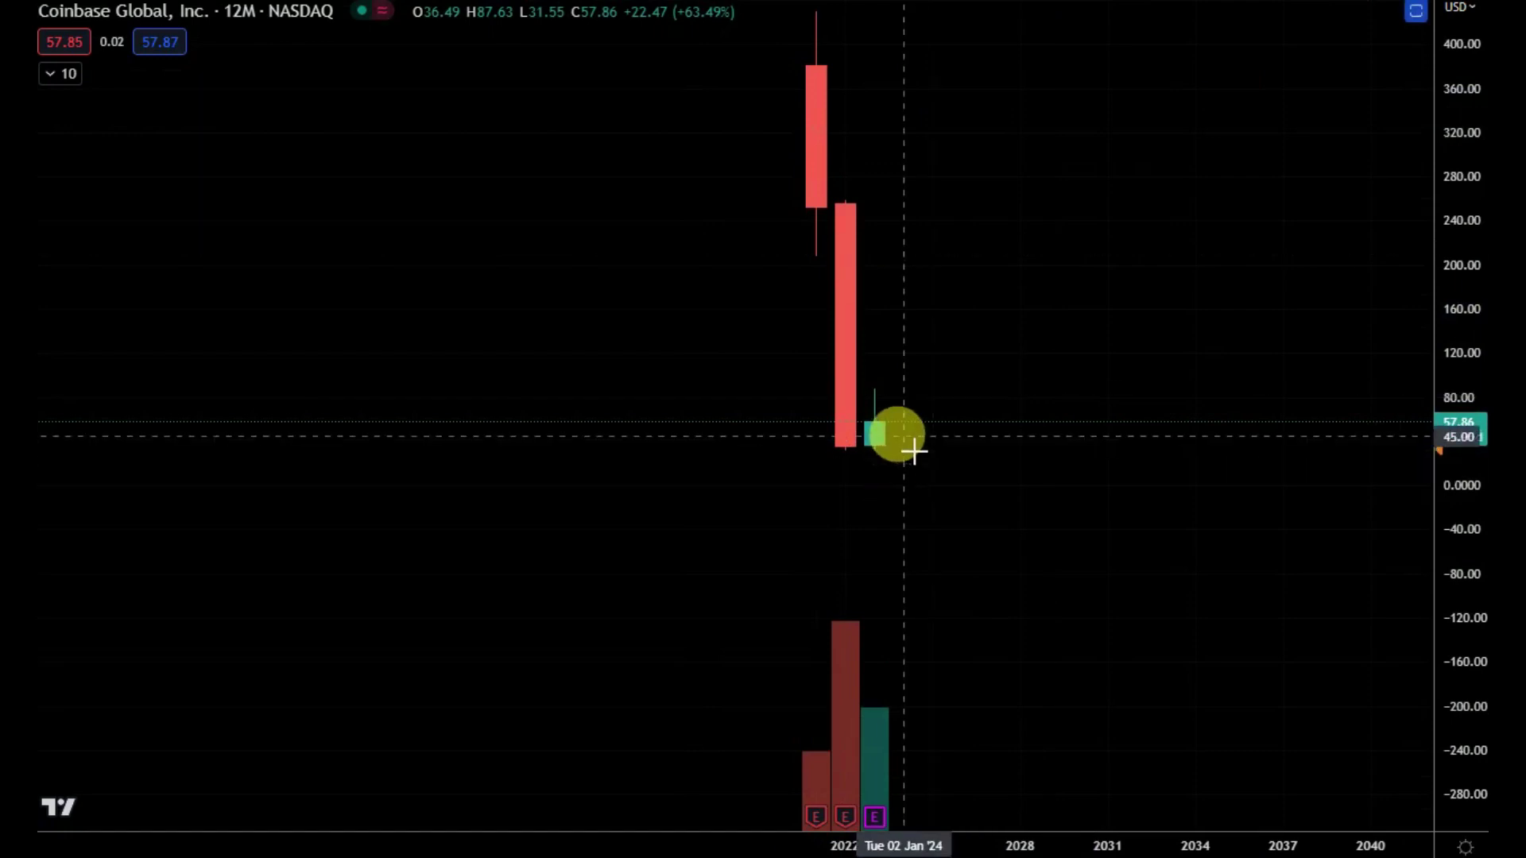
drag(929, 442, 946, 371)
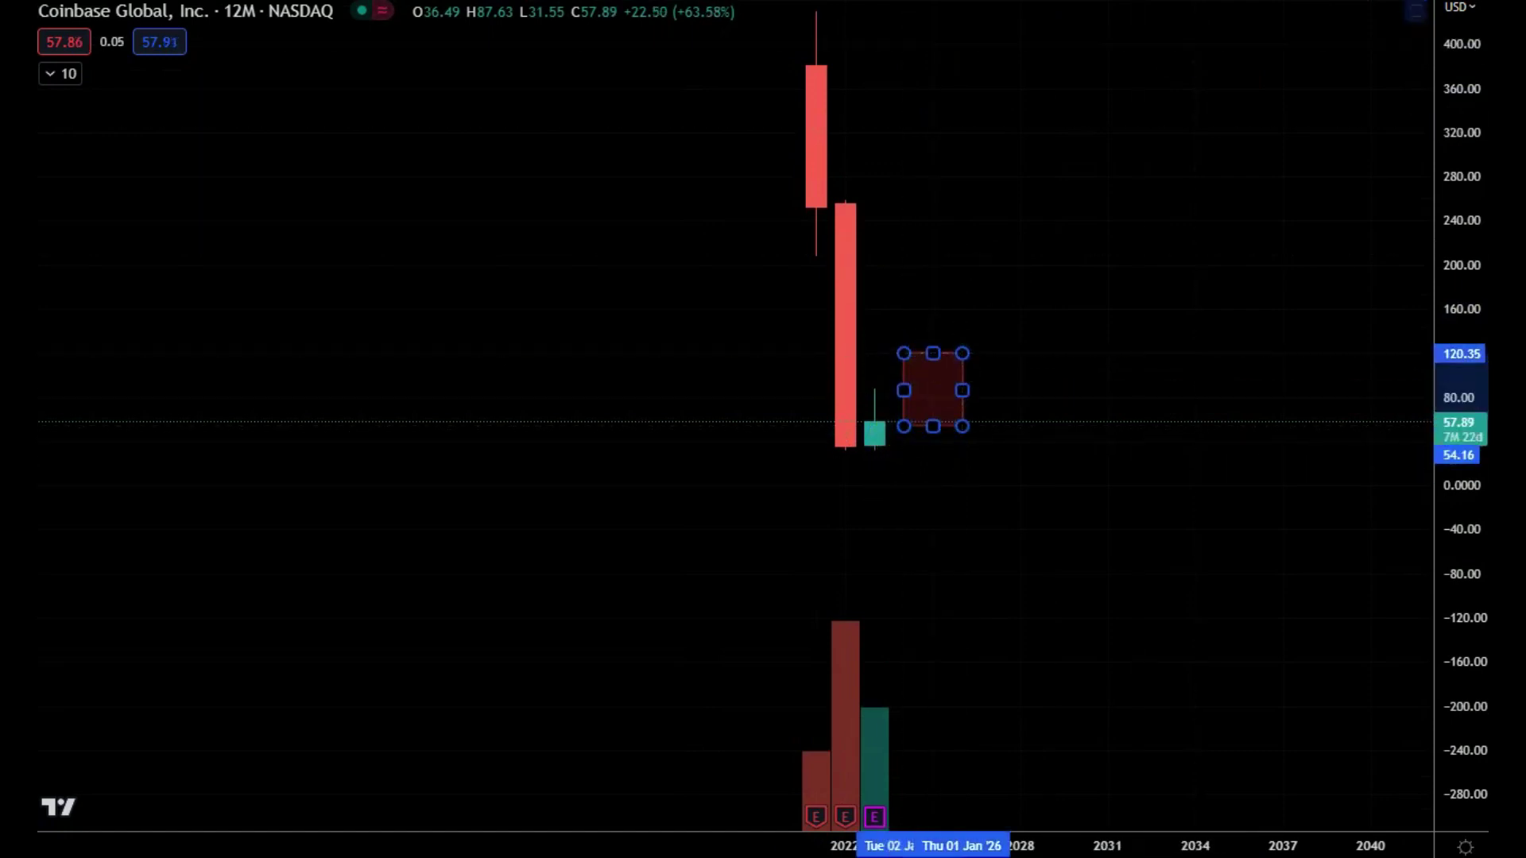
click(933, 427)
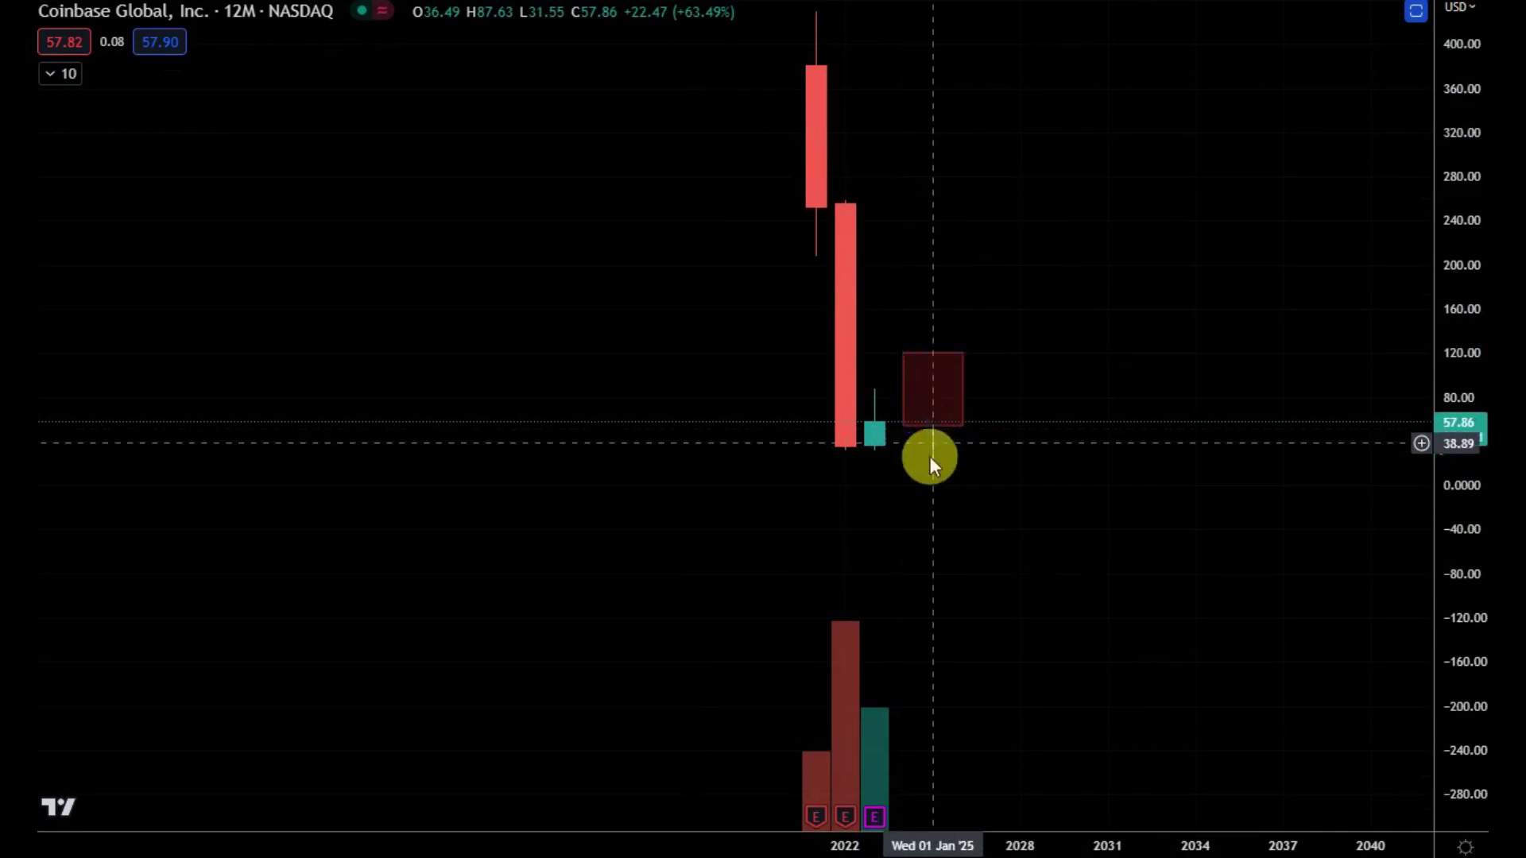
Change the border and fill colours of the projected candle's rectangle to green.
click(956, 365)
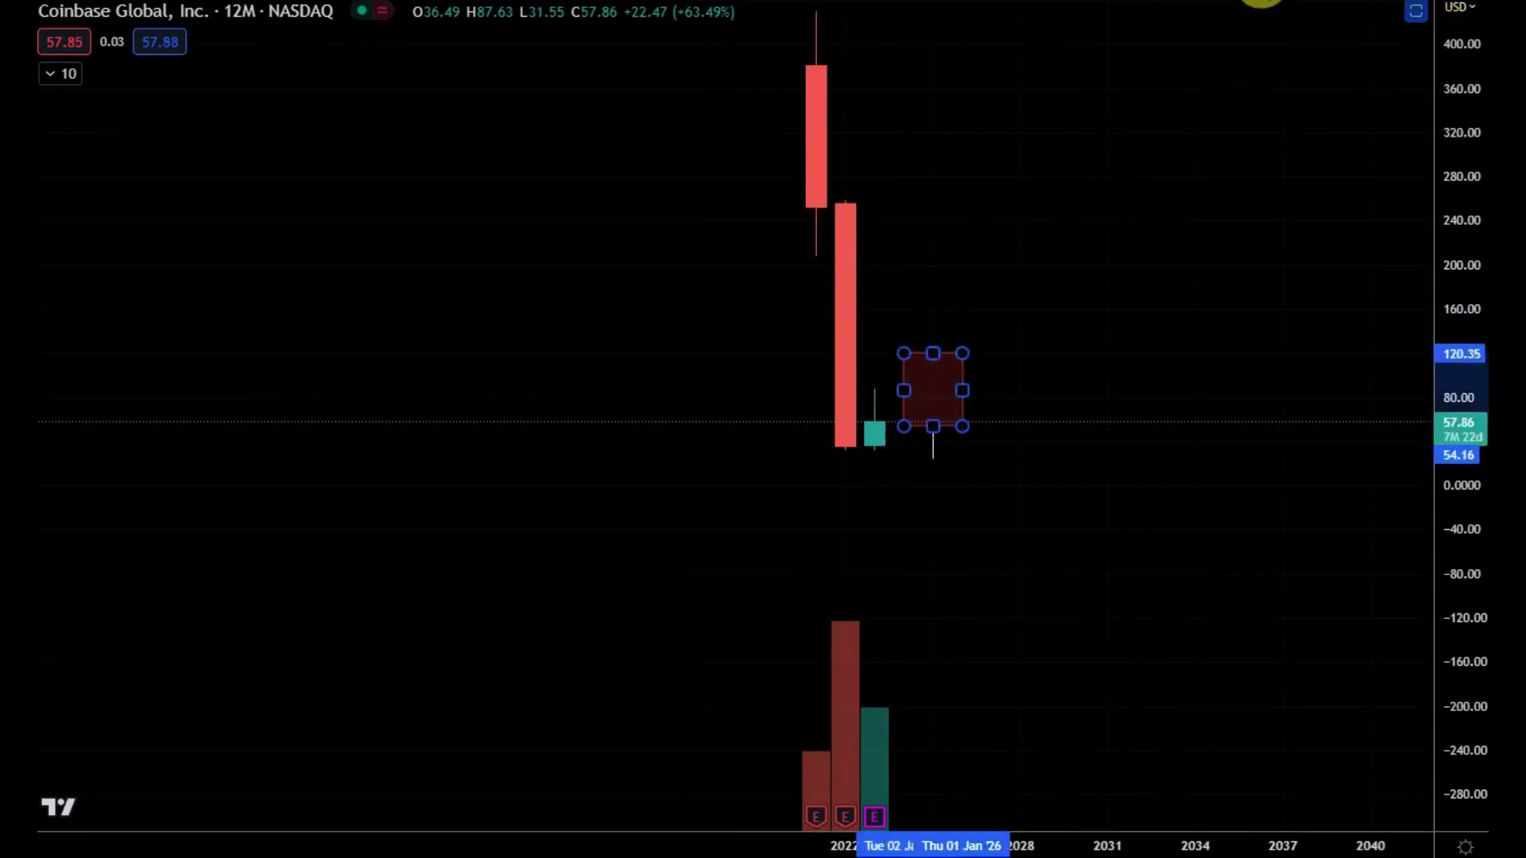
click(1303, 1)
click(1309, 256)
click(1343, 4)
click(1342, 259)
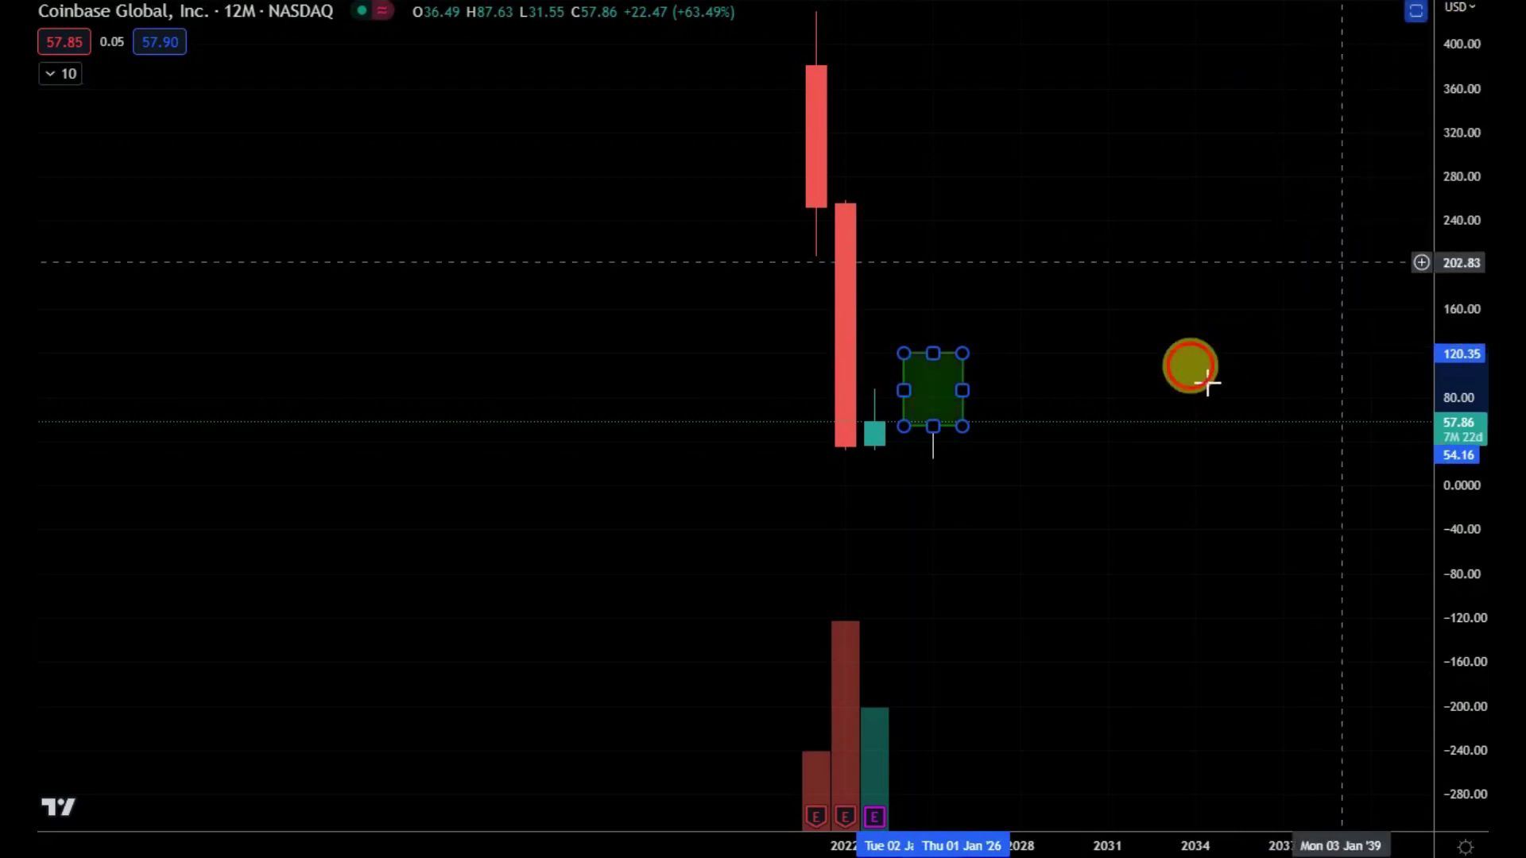
click(1207, 383)
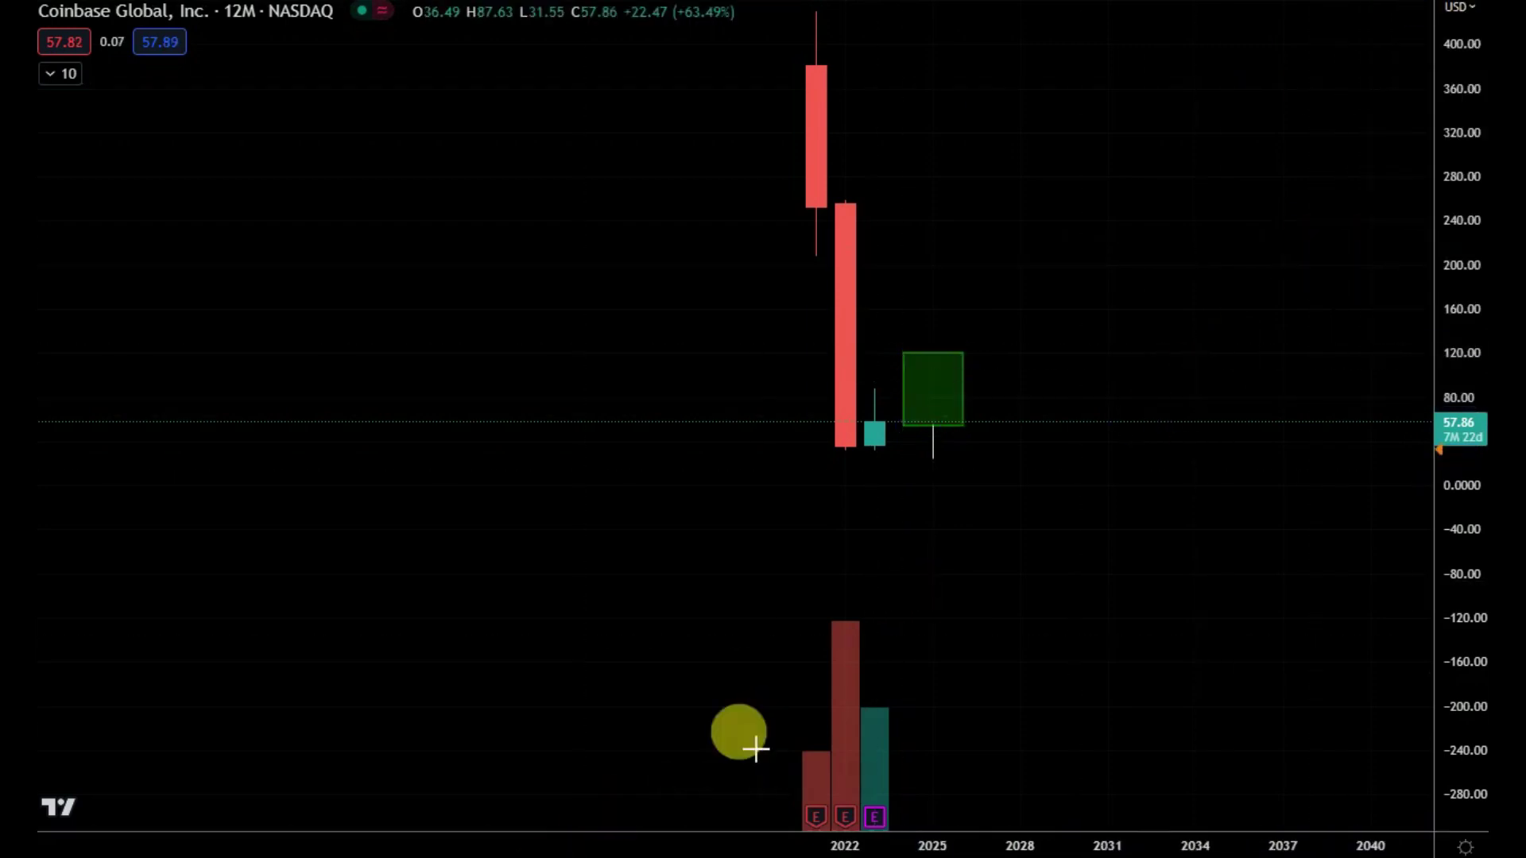
drag(1197, 554, 1175, 604)
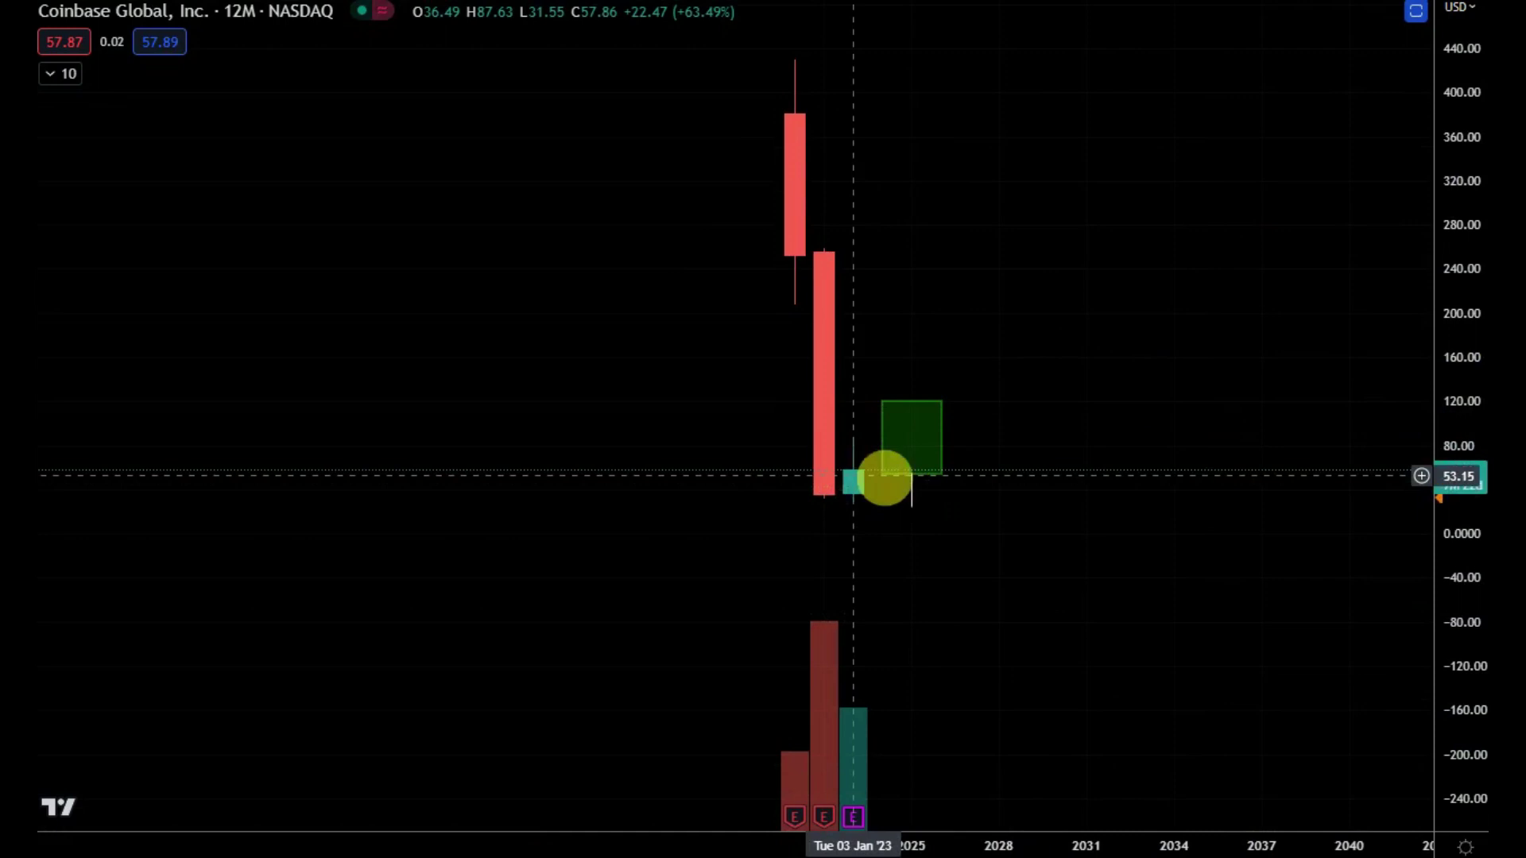